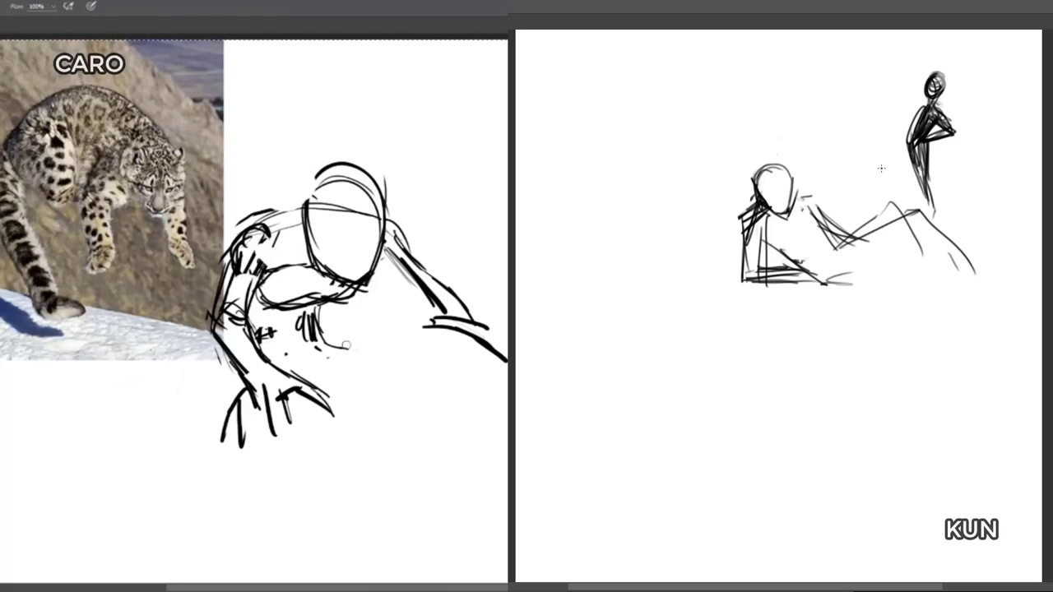
Sketch the seated woman's waist-to-thigh line and a large rounded outline below her propping arm.
{"action": "left_click_drag", "start_coordinate": [340, 349], "coordinate": [427, 323]}
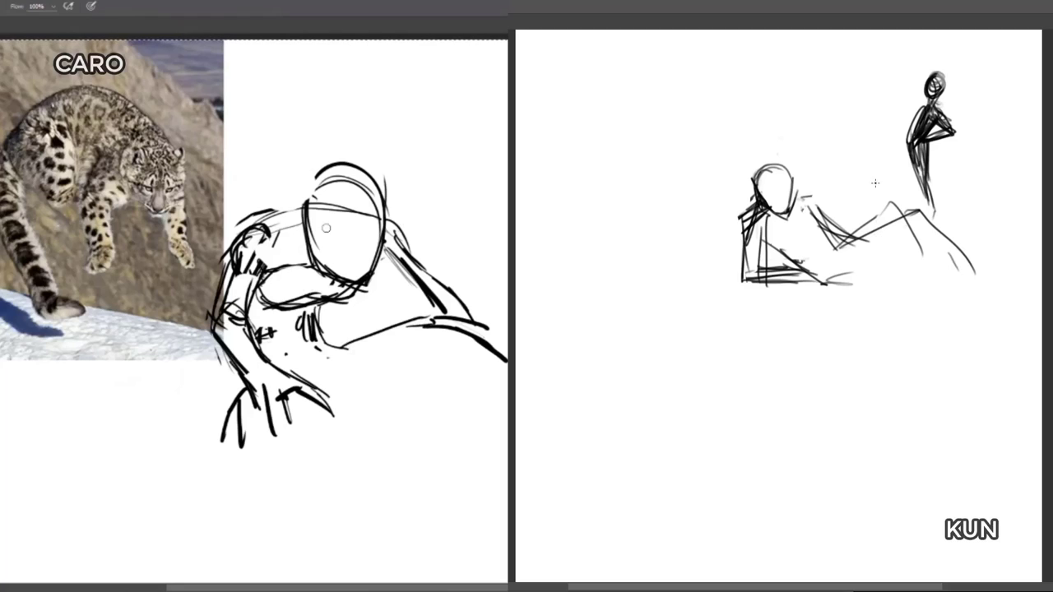
{"action": "left_click_drag", "start_coordinate": [209, 356], "coordinate": [117, 452]}
{"action": "left_click_drag", "start_coordinate": [118, 378], "coordinate": [129, 465]}
{"action": "left_click_drag", "start_coordinate": [111, 415], "coordinate": [179, 462]}
{"action": "mouse_move", "coordinate": [117, 444]}
{"action": "left_mouse_down"}
{"action": "mouse_move", "coordinate": [118, 351]}
{"action": "mouse_move", "coordinate": [165, 333]}
{"action": "left_mouse_up"}
{"action": "left_click_drag", "start_coordinate": [435, 338], "coordinate": [400, 344]}
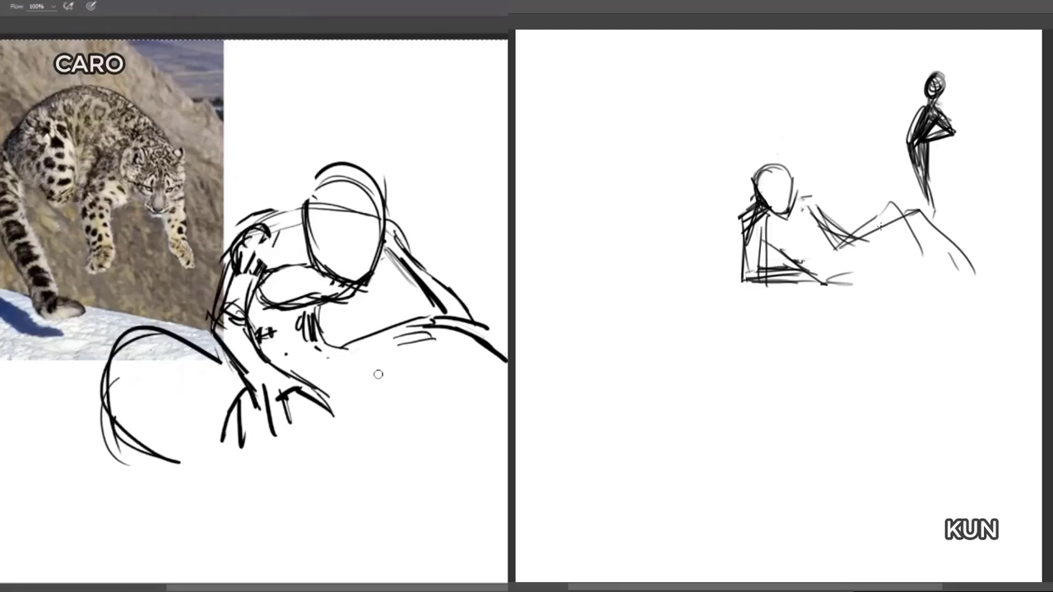
Reinforce the lower contour of the large rounded shape and mark a small cross at its end.
{"action": "mouse_move", "coordinate": [142, 455]}
{"action": "left_mouse_down"}
{"action": "mouse_move", "coordinate": [219, 472]}
{"action": "mouse_move", "coordinate": [159, 467]}
{"action": "left_mouse_up"}
{"action": "left_click_drag", "start_coordinate": [95, 393], "coordinate": [239, 475]}
{"action": "left_click_drag", "start_coordinate": [243, 486], "coordinate": [281, 472]}
{"action": "left_click_drag", "start_coordinate": [257, 472], "coordinate": [279, 485]}
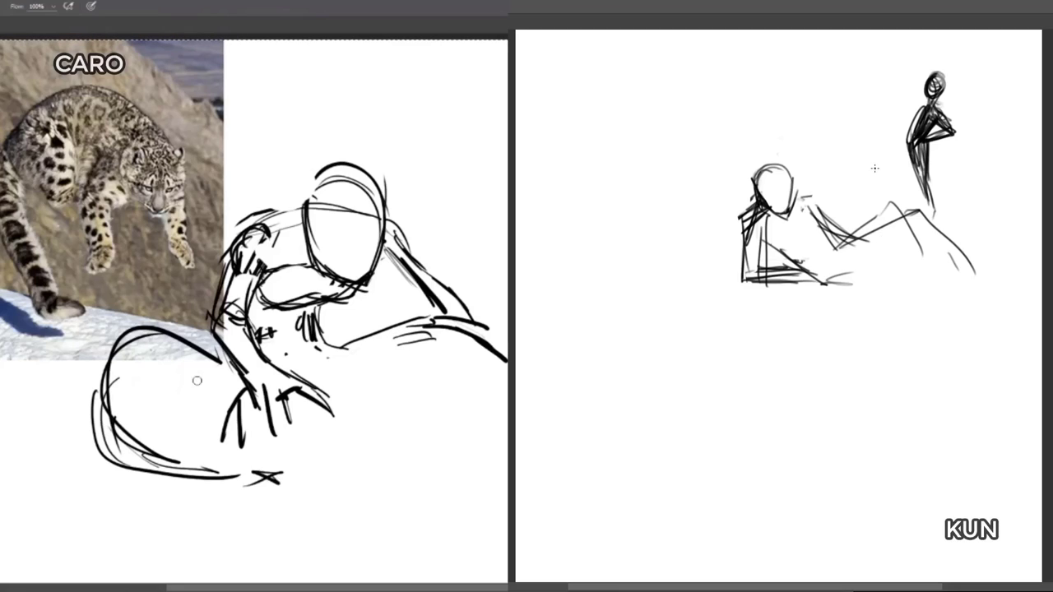
Close the large rounded shape, add its lower jaw curve and extend the contour beneath the woman's thigh.
{"action": "mouse_move", "coordinate": [224, 363]}
{"action": "left_mouse_down"}
{"action": "mouse_move", "coordinate": [121, 342]}
{"action": "mouse_move", "coordinate": [103, 423]}
{"action": "mouse_move", "coordinate": [230, 380]}
{"action": "mouse_move", "coordinate": [184, 462]}
{"action": "left_mouse_up"}
{"action": "mouse_move", "coordinate": [218, 449]}
{"action": "left_mouse_down"}
{"action": "mouse_move", "coordinate": [240, 479]}
{"action": "mouse_move", "coordinate": [208, 475]}
{"action": "left_mouse_up"}
{"action": "left_click_drag", "start_coordinate": [196, 472], "coordinate": [241, 487]}
{"action": "mouse_move", "coordinate": [122, 448]}
{"action": "left_mouse_down"}
{"action": "mouse_move", "coordinate": [174, 490]}
{"action": "mouse_move", "coordinate": [148, 504]}
{"action": "mouse_move", "coordinate": [210, 514]}
{"action": "mouse_move", "coordinate": [292, 435]}
{"action": "mouse_move", "coordinate": [409, 410]}
{"action": "left_mouse_up"}
{"action": "mouse_move", "coordinate": [317, 362]}
{"action": "left_mouse_down"}
{"action": "mouse_move", "coordinate": [448, 307]}
{"action": "mouse_move", "coordinate": [493, 352]}
{"action": "mouse_move", "coordinate": [496, 412]}
{"action": "left_mouse_up"}
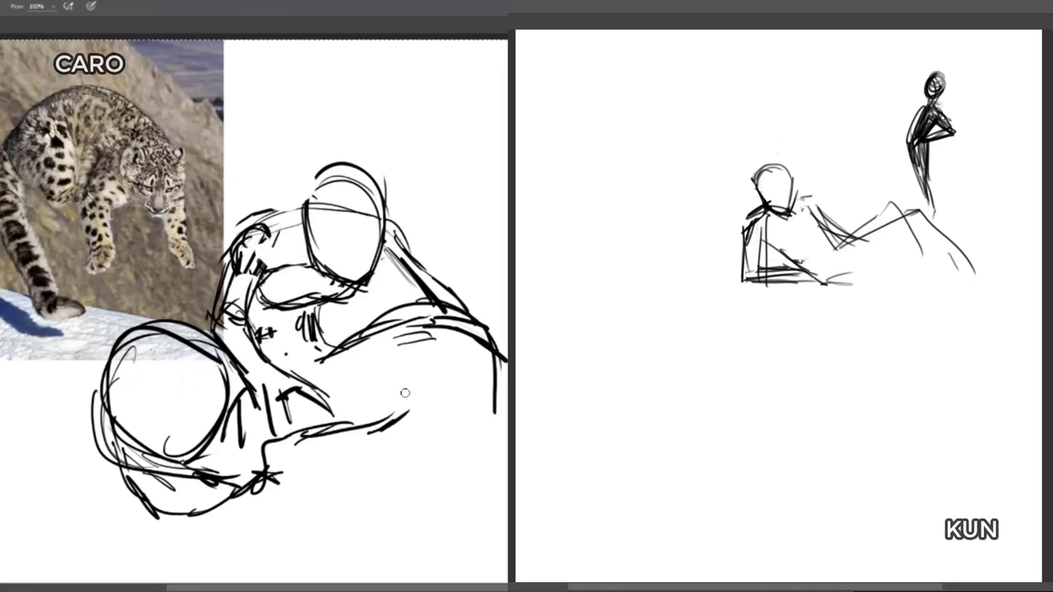
Add crossing strokes at the end of the lower contour and a curved guideline through the woman's head.
{"action": "left_click_drag", "start_coordinate": [405, 394], "coordinate": [397, 418]}
{"action": "left_click_drag", "start_coordinate": [385, 373], "coordinate": [370, 422]}
{"action": "left_click_drag", "start_coordinate": [368, 423], "coordinate": [377, 453]}
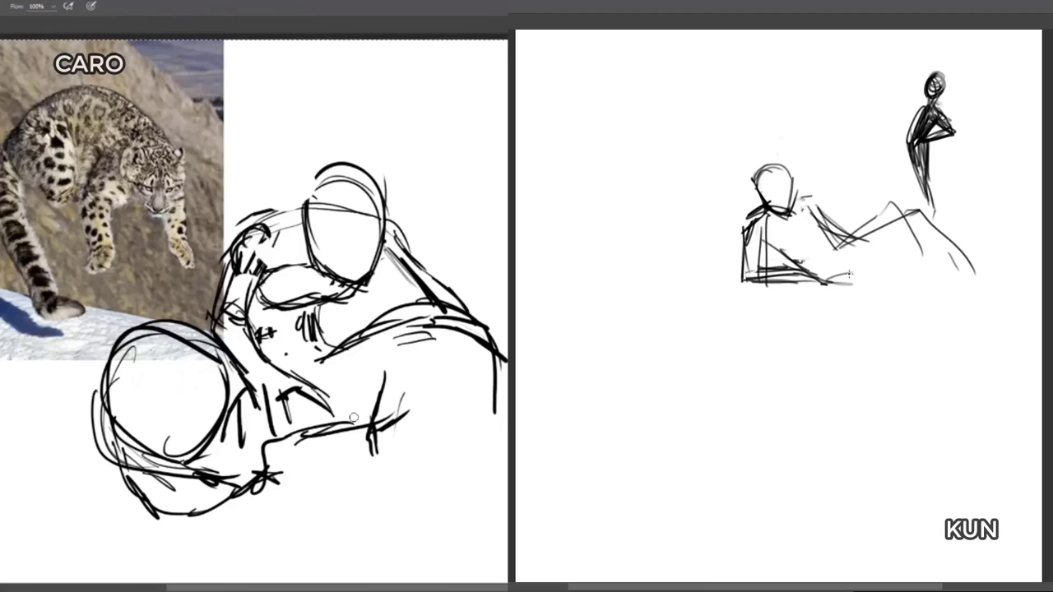
{"action": "left_click_drag", "start_coordinate": [371, 252], "coordinate": [415, 311]}
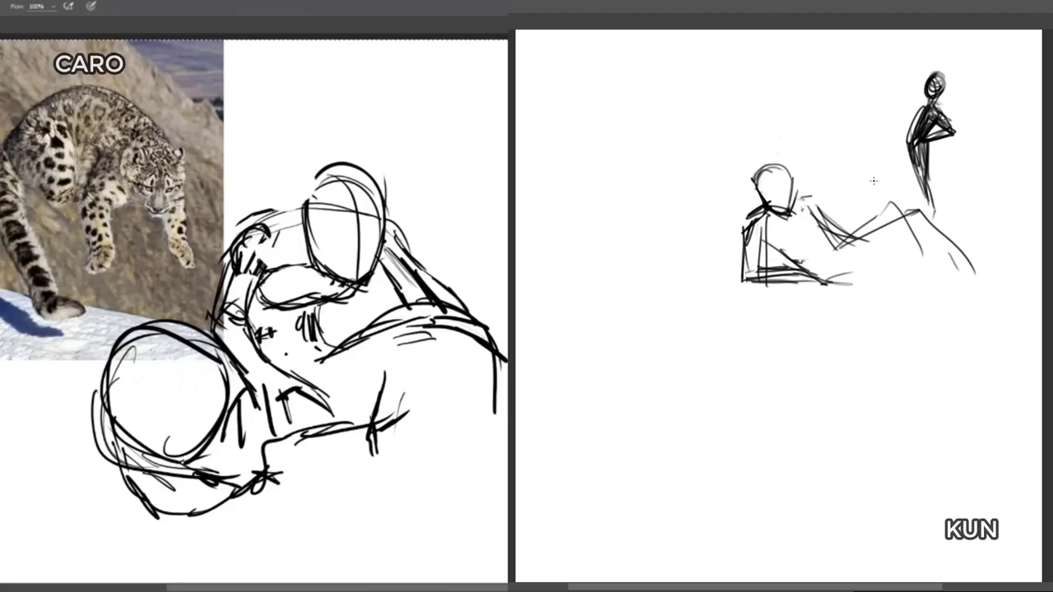
Erase the woman's head and redraw her chest curve, and sketch the hips and thighs of the reclining figure.
{"action": "key", "text": "e"}
{"action": "mouse_move", "coordinate": [346, 214]}
{"action": "left_mouse_down"}
{"action": "mouse_move", "coordinate": [328, 247]}
{"action": "mouse_move", "coordinate": [371, 195]}
{"action": "mouse_move", "coordinate": [330, 245]}
{"action": "mouse_move", "coordinate": [298, 194]}
{"action": "mouse_move", "coordinate": [374, 176]}
{"action": "mouse_move", "coordinate": [360, 205]}
{"action": "mouse_move", "coordinate": [323, 232]}
{"action": "mouse_move", "coordinate": [328, 258]}
{"action": "mouse_move", "coordinate": [347, 272]}
{"action": "mouse_move", "coordinate": [309, 265]}
{"action": "mouse_move", "coordinate": [367, 254]}
{"action": "left_mouse_up"}
{"action": "key", "text": "b"}
{"action": "left_click_drag", "start_coordinate": [870, 220], "coordinate": [900, 212]}
{"action": "left_click_drag", "start_coordinate": [366, 246], "coordinate": [346, 299]}
{"action": "left_click_drag", "start_coordinate": [877, 215], "coordinate": [845, 251]}
{"action": "left_click_drag", "start_coordinate": [362, 258], "coordinate": [356, 278]}
{"action": "left_click_drag", "start_coordinate": [882, 206], "coordinate": [894, 272]}
Hatch the woman's shoulder up toward the neck and add the reclining figure's leg lines.
{"action": "left_click_drag", "start_coordinate": [248, 225], "coordinate": [285, 189]}
{"action": "left_click_drag", "start_coordinate": [870, 212], "coordinate": [888, 260]}
{"action": "left_click_drag", "start_coordinate": [269, 220], "coordinate": [304, 174]}
{"action": "left_click_drag", "start_coordinate": [902, 207], "coordinate": [935, 275]}
{"action": "left_click_drag", "start_coordinate": [284, 210], "coordinate": [299, 177]}
{"action": "mouse_move", "coordinate": [882, 222]}
{"action": "left_mouse_down"}
{"action": "mouse_move", "coordinate": [911, 274]}
{"action": "mouse_move", "coordinate": [921, 272]}
{"action": "left_mouse_up"}
{"action": "left_click_drag", "start_coordinate": [275, 225], "coordinate": [301, 197]}
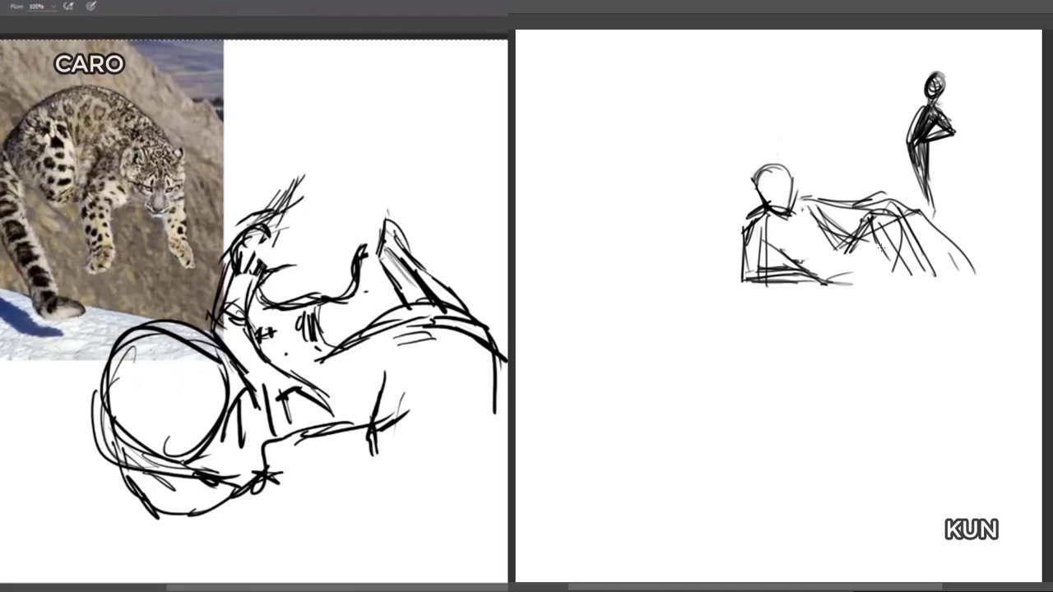
Draw the reclining figure's underside from hip to elbow and extend the neck strokes above the woman's shoulder.
{"action": "left_click_drag", "start_coordinate": [882, 248], "coordinate": [829, 284]}
{"action": "left_click_drag", "start_coordinate": [285, 213], "coordinate": [306, 175]}
{"action": "mouse_move", "coordinate": [890, 251]}
{"action": "left_mouse_down"}
{"action": "mouse_move", "coordinate": [863, 266]}
{"action": "mouse_move", "coordinate": [827, 280]}
{"action": "left_mouse_up"}
{"action": "left_click_drag", "start_coordinate": [771, 259], "coordinate": [831, 287]}
{"action": "left_click_drag", "start_coordinate": [296, 199], "coordinate": [310, 175]}
{"action": "left_click_drag", "start_coordinate": [771, 259], "coordinate": [827, 283]}
{"action": "left_click_drag", "start_coordinate": [311, 182], "coordinate": [280, 219]}
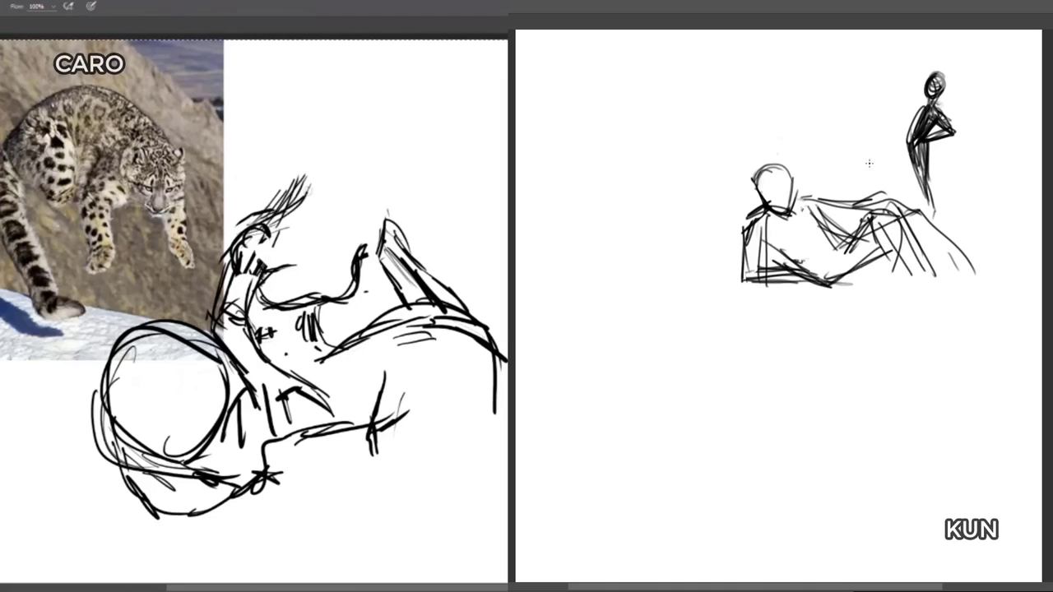
{"action": "left_click_drag", "start_coordinate": [294, 174], "coordinate": [320, 213]}
{"action": "mouse_move", "coordinate": [296, 169]}
{"action": "left_mouse_down"}
{"action": "mouse_move", "coordinate": [333, 214]}
{"action": "mouse_move", "coordinate": [324, 213]}
{"action": "mouse_move", "coordinate": [345, 195]}
{"action": "mouse_move", "coordinate": [355, 202]}
{"action": "mouse_move", "coordinate": [310, 203]}
{"action": "left_mouse_up"}
Clear the whole reclining figure canvas and erase the excess neck strokes above the woman's shoulder.
{"action": "key", "text": "ctrl+a"}
{"action": "key", "text": "Delete"}
{"action": "mouse_move", "coordinate": [308, 198]}
{"action": "left_mouse_down"}
{"action": "mouse_move", "coordinate": [287, 136]}
{"action": "mouse_move", "coordinate": [352, 118]}
{"action": "mouse_move", "coordinate": [366, 159]}
{"action": "mouse_move", "coordinate": [306, 189]}
{"action": "mouse_move", "coordinate": [282, 129]}
{"action": "mouse_move", "coordinate": [364, 179]}
{"action": "mouse_move", "coordinate": [332, 207]}
{"action": "left_mouse_up"}
{"action": "key", "text": "e"}
{"action": "mouse_move", "coordinate": [286, 134]}
{"action": "left_mouse_down"}
{"action": "mouse_move", "coordinate": [323, 100]}
{"action": "mouse_move", "coordinate": [339, 182]}
{"action": "mouse_move", "coordinate": [284, 95]}
{"action": "mouse_move", "coordinate": [334, 169]}
{"action": "mouse_move", "coordinate": [370, 149]}
{"action": "mouse_move", "coordinate": [302, 150]}
{"action": "mouse_move", "coordinate": [339, 84]}
{"action": "mouse_move", "coordinate": [315, 189]}
{"action": "mouse_move", "coordinate": [328, 209]}
{"action": "mouse_move", "coordinate": [287, 100]}
{"action": "mouse_move", "coordinate": [310, 141]}
{"action": "mouse_move", "coordinate": [281, 141]}
{"action": "mouse_move", "coordinate": [297, 100]}
{"action": "mouse_move", "coordinate": [331, 179]}
{"action": "left_mouse_up"}
{"action": "key", "text": "b"}
Sketch the upper arm and back of a new figure on the cleared canvas and redraw the woman's shoulder lines.
{"action": "left_click_drag", "start_coordinate": [698, 239], "coordinate": [717, 332]}
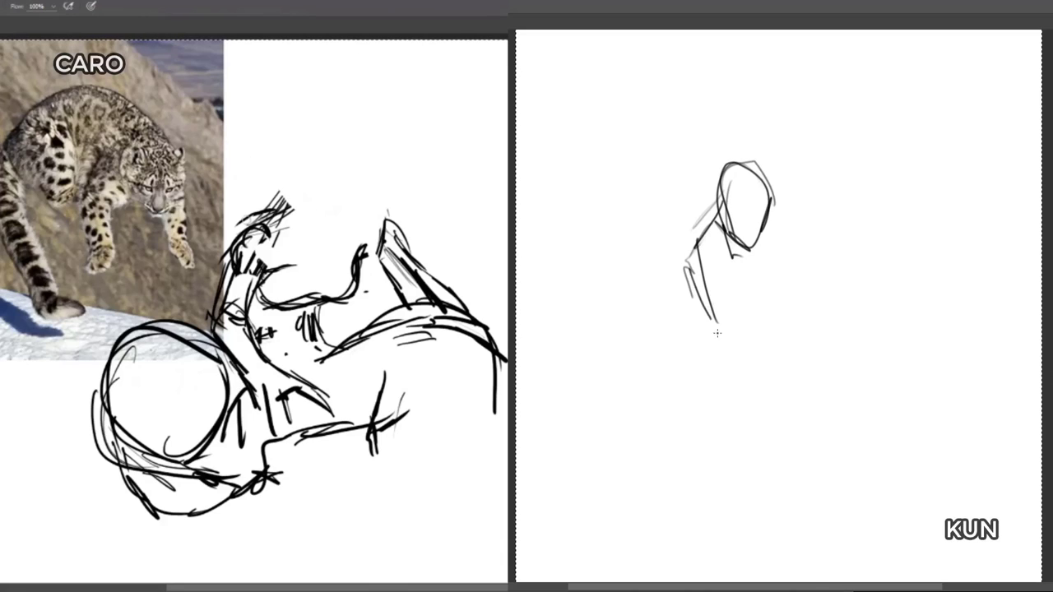
{"action": "left_click_drag", "start_coordinate": [253, 216], "coordinate": [224, 278]}
{"action": "left_click_drag", "start_coordinate": [682, 260], "coordinate": [709, 324]}
{"action": "mouse_move", "coordinate": [249, 226]}
{"action": "left_mouse_down"}
{"action": "mouse_move", "coordinate": [229, 245]}
{"action": "mouse_move", "coordinate": [294, 214]}
{"action": "left_mouse_up"}
{"action": "left_click_drag", "start_coordinate": [714, 252], "coordinate": [729, 270]}
{"action": "left_click_drag", "start_coordinate": [377, 222], "coordinate": [341, 215]}
{"action": "mouse_move", "coordinate": [718, 221]}
{"action": "left_mouse_down"}
{"action": "mouse_move", "coordinate": [685, 239]}
{"action": "mouse_move", "coordinate": [705, 314]}
{"action": "left_mouse_up"}
{"action": "left_click_drag", "start_coordinate": [341, 214], "coordinate": [371, 210]}
Sketch the new figure's torso, extended leg and foot, and draw both sides of the woman's neck.
{"action": "left_click_drag", "start_coordinate": [726, 243], "coordinate": [729, 315]}
{"action": "left_click_drag", "start_coordinate": [338, 216], "coordinate": [329, 180]}
{"action": "mouse_move", "coordinate": [731, 304]}
{"action": "left_mouse_down"}
{"action": "mouse_move", "coordinate": [728, 328]}
{"action": "mouse_move", "coordinate": [790, 313]}
{"action": "left_mouse_up"}
{"action": "left_click_drag", "start_coordinate": [329, 173], "coordinate": [332, 217]}
{"action": "left_click_drag", "start_coordinate": [706, 319], "coordinate": [784, 326]}
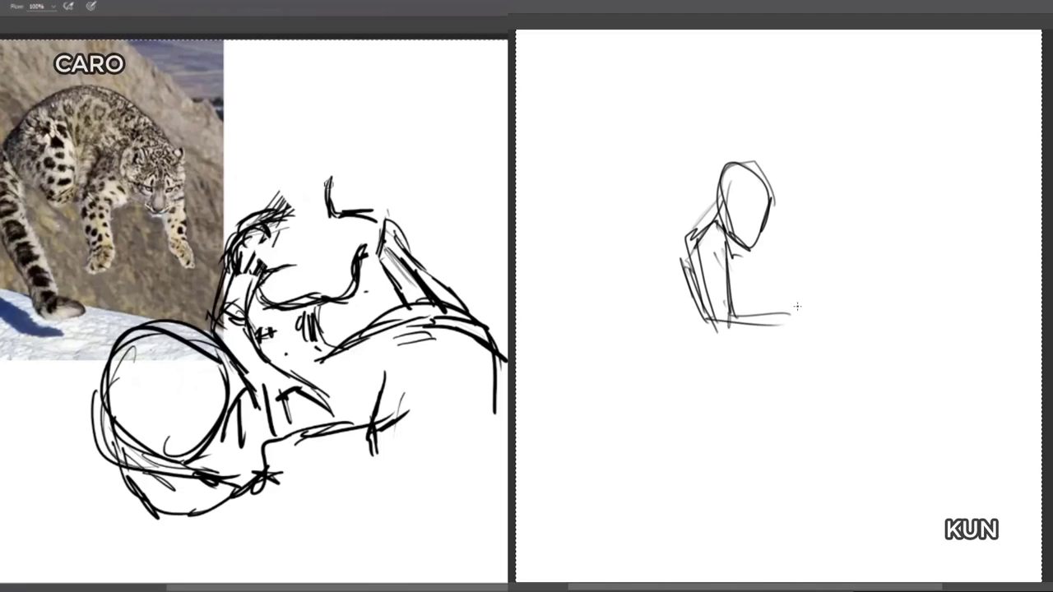
{"action": "left_click_drag", "start_coordinate": [290, 180], "coordinate": [297, 242]}
{"action": "left_click_drag", "start_coordinate": [727, 313], "coordinate": [822, 301]}
{"action": "mouse_move", "coordinate": [823, 301]}
{"action": "left_mouse_down"}
{"action": "mouse_move", "coordinate": [831, 331]}
{"action": "mouse_move", "coordinate": [826, 311]}
{"action": "left_mouse_up"}
{"action": "left_click_drag", "start_coordinate": [327, 187], "coordinate": [332, 233]}
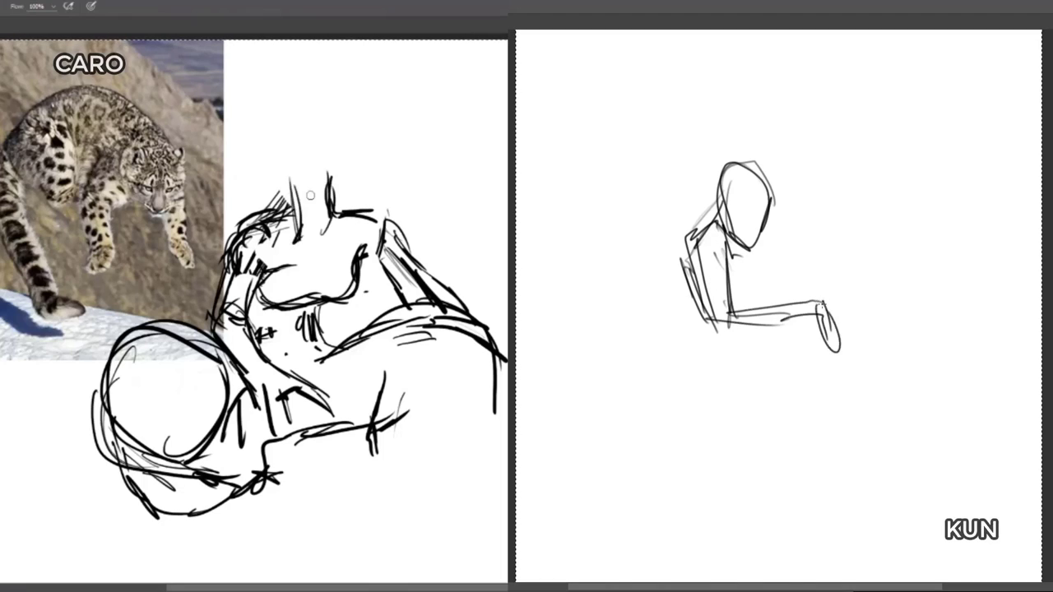
Thicken the woman's neck and shoulder slope, and rough in the new figure's arm below the chin.
{"action": "left_click_drag", "start_coordinate": [291, 186], "coordinate": [270, 217]}
{"action": "left_click_drag", "start_coordinate": [291, 181], "coordinate": [280, 212]}
{"action": "left_click_drag", "start_coordinate": [723, 220], "coordinate": [749, 247]}
{"action": "left_click_drag", "start_coordinate": [732, 229], "coordinate": [771, 250]}
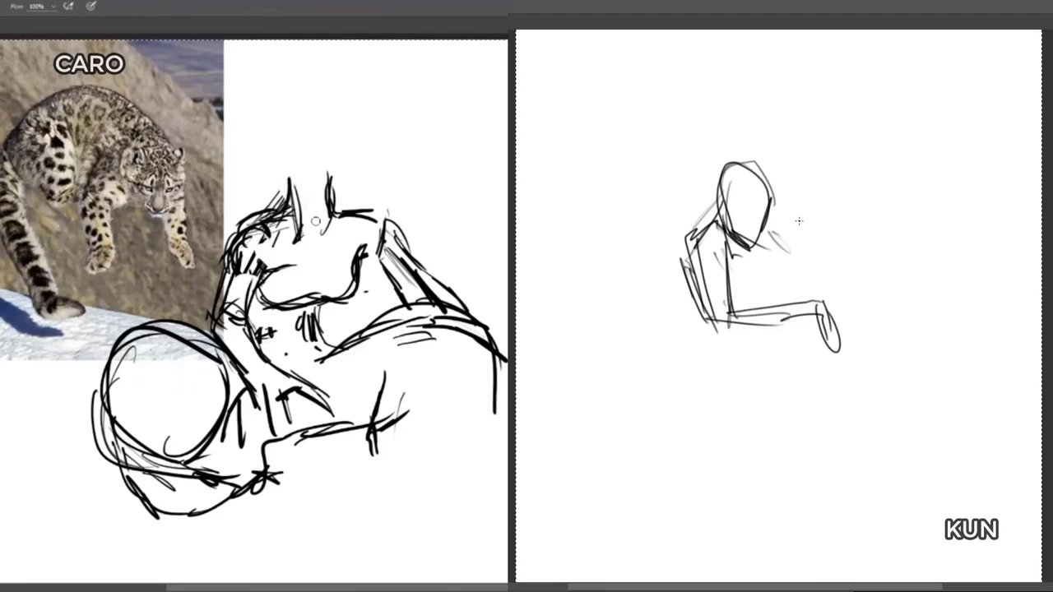
{"action": "left_click_drag", "start_coordinate": [288, 179], "coordinate": [296, 223]}
{"action": "left_click_drag", "start_coordinate": [296, 209], "coordinate": [316, 242]}
{"action": "left_click_drag", "start_coordinate": [329, 191], "coordinate": [325, 225]}
{"action": "mouse_move", "coordinate": [771, 231]}
{"action": "left_mouse_down"}
{"action": "mouse_move", "coordinate": [817, 239]}
{"action": "mouse_move", "coordinate": [804, 214]}
{"action": "left_mouse_up"}
Clean up the woman's throat and draw her collarbones, and sketch the new figure's raised hand near the chin.
{"action": "key", "text": "e"}
{"action": "left_click_drag", "start_coordinate": [307, 228], "coordinate": [332, 250]}
{"action": "mouse_move", "coordinate": [768, 216]}
{"action": "left_mouse_down"}
{"action": "mouse_move", "coordinate": [800, 201]}
{"action": "mouse_move", "coordinate": [817, 239]}
{"action": "left_mouse_up"}
{"action": "key", "text": "b"}
{"action": "left_click_drag", "start_coordinate": [262, 232], "coordinate": [309, 250]}
{"action": "left_click_drag", "start_coordinate": [763, 217], "coordinate": [797, 205]}
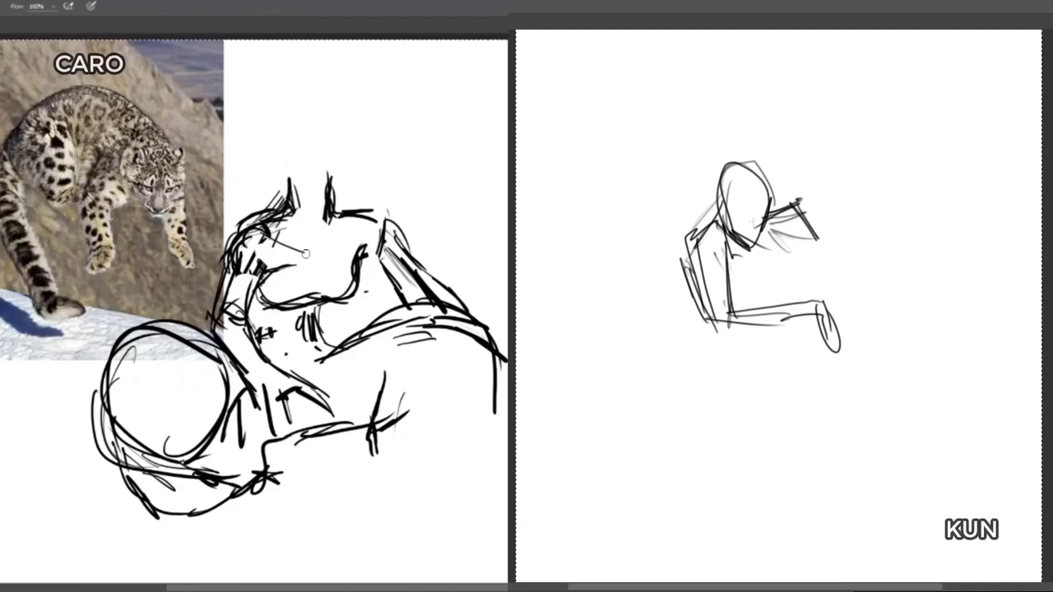
{"action": "left_click_drag", "start_coordinate": [268, 236], "coordinate": [315, 252]}
{"action": "mouse_move", "coordinate": [720, 229]}
{"action": "left_mouse_down"}
{"action": "mouse_move", "coordinate": [693, 238]}
{"action": "mouse_move", "coordinate": [730, 281]}
{"action": "left_mouse_up"}
{"action": "left_click_drag", "start_coordinate": [331, 248], "coordinate": [362, 232]}
{"action": "left_click_drag", "start_coordinate": [760, 222], "coordinate": [796, 215]}
{"action": "left_click_drag", "start_coordinate": [783, 217], "coordinate": [809, 210]}
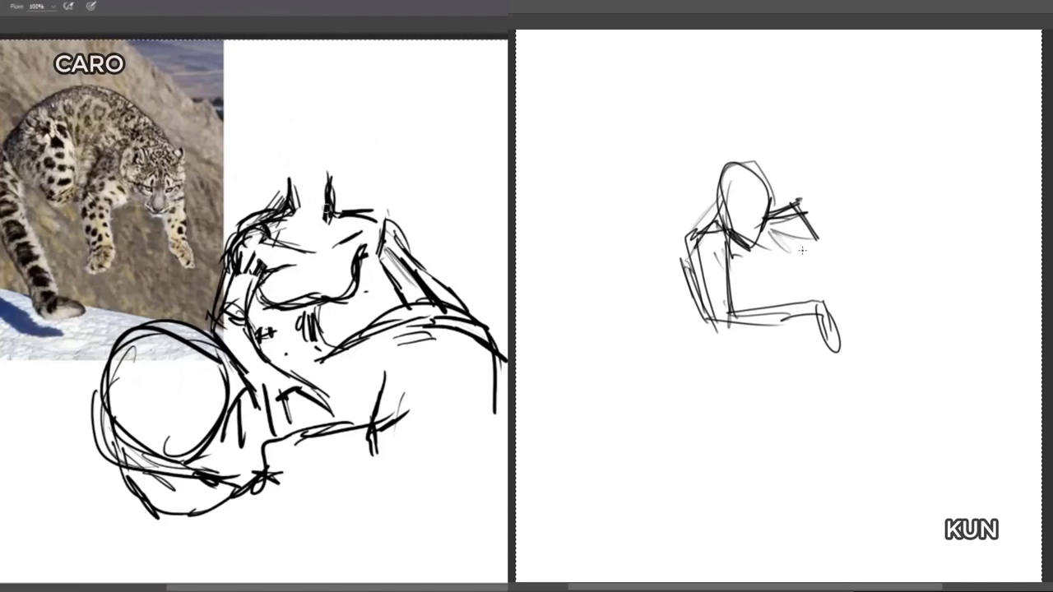
Try a jaw and skull outline above the woman's neck and a wide curve in front of the new figure.
{"action": "mouse_move", "coordinate": [276, 178]}
{"action": "left_mouse_down"}
{"action": "mouse_move", "coordinate": [312, 210]}
{"action": "mouse_move", "coordinate": [324, 208]}
{"action": "mouse_move", "coordinate": [309, 207]}
{"action": "left_mouse_up"}
{"action": "mouse_move", "coordinate": [814, 210]}
{"action": "left_mouse_down"}
{"action": "mouse_move", "coordinate": [887, 271]}
{"action": "mouse_move", "coordinate": [861, 314]}
{"action": "left_mouse_up"}
{"action": "mouse_move", "coordinate": [294, 179]}
{"action": "left_mouse_down"}
{"action": "mouse_move", "coordinate": [328, 208]}
{"action": "mouse_move", "coordinate": [327, 194]}
{"action": "left_mouse_up"}
{"action": "left_click_drag", "start_coordinate": [334, 194], "coordinate": [353, 180]}
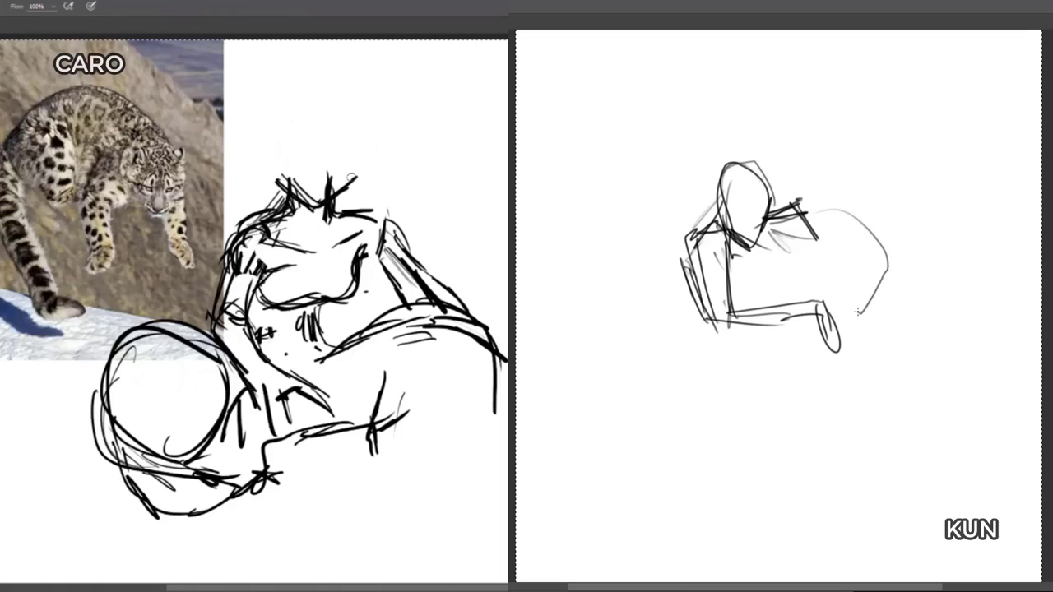
{"action": "mouse_move", "coordinate": [298, 200]}
{"action": "left_mouse_down"}
{"action": "mouse_move", "coordinate": [265, 119]}
{"action": "mouse_move", "coordinate": [357, 109]}
{"action": "left_mouse_up"}
{"action": "key", "text": "ctrl+z"}
{"action": "mouse_move", "coordinate": [358, 178]}
{"action": "left_mouse_down"}
{"action": "mouse_move", "coordinate": [267, 151]}
{"action": "mouse_move", "coordinate": [285, 189]}
{"action": "left_mouse_up"}
Erase the trial head above the woman's neck and the entire seated figure on the other canvas.
{"action": "key", "text": "e"}
{"action": "left_click_drag", "start_coordinate": [297, 77], "coordinate": [359, 137]}
{"action": "left_click_drag", "start_coordinate": [791, 204], "coordinate": [804, 205]}
{"action": "key", "text": "e"}
{"action": "left_click_drag", "start_coordinate": [294, 80], "coordinate": [336, 57]}
{"action": "left_click_drag", "start_coordinate": [804, 205], "coordinate": [691, 313]}
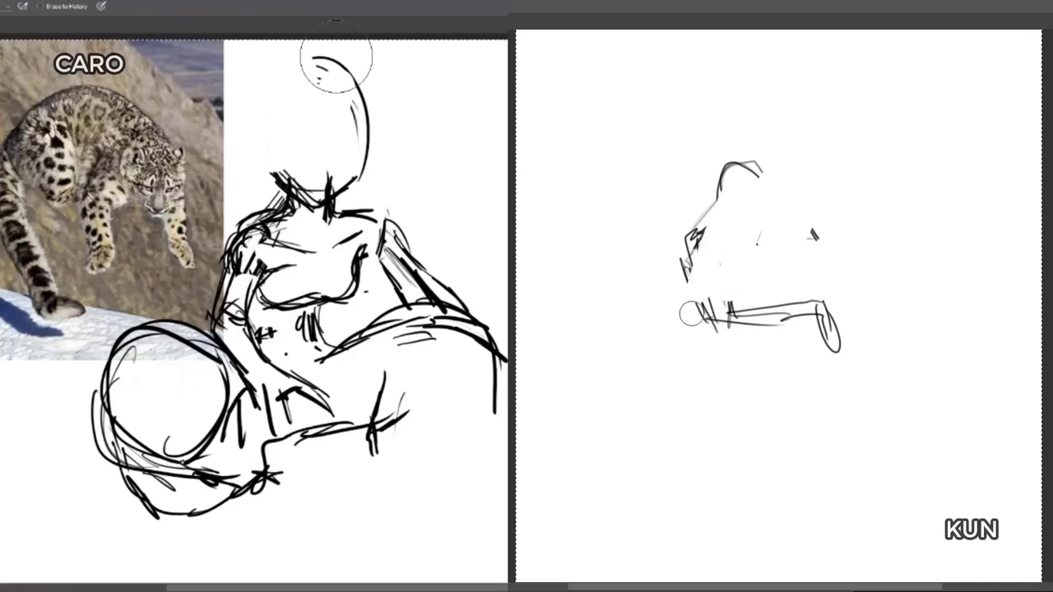
{"action": "left_click_drag", "start_coordinate": [337, 56], "coordinate": [340, 134]}
{"action": "left_click_drag", "start_coordinate": [691, 314], "coordinate": [757, 169]}
{"action": "left_click_drag", "start_coordinate": [341, 134], "coordinate": [301, 183]}
{"action": "left_click_drag", "start_coordinate": [757, 169], "coordinate": [853, 249]}
{"action": "left_click_drag", "start_coordinate": [301, 183], "coordinate": [266, 164]}
{"action": "left_click_drag", "start_coordinate": [853, 249], "coordinate": [726, 404]}
{"action": "left_click_drag", "start_coordinate": [266, 164], "coordinate": [360, 166]}
{"action": "left_click_drag", "start_coordinate": [726, 404], "coordinate": [809, 346]}
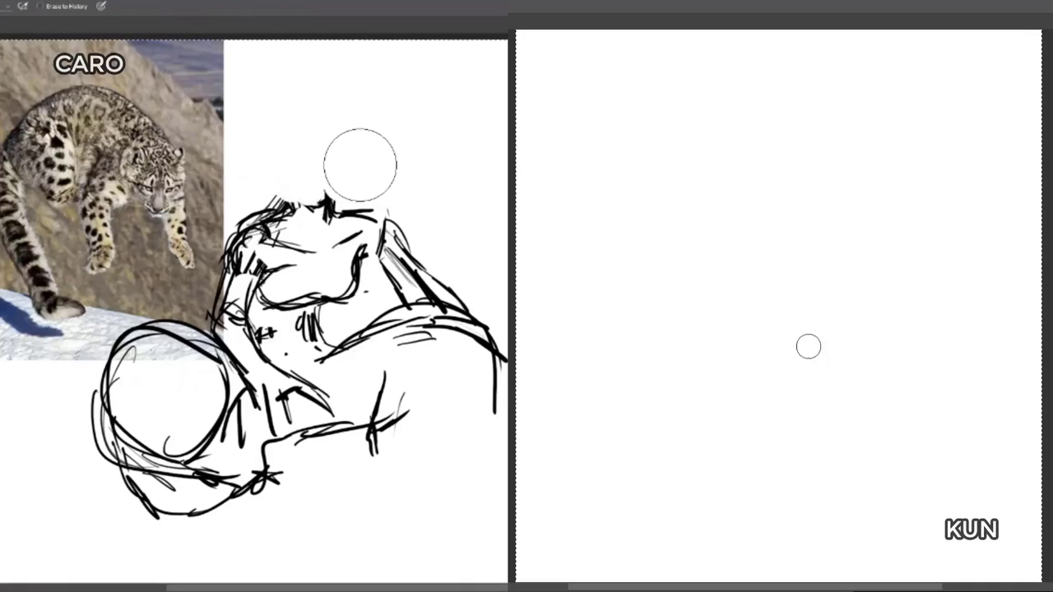
{"action": "mouse_move", "coordinate": [361, 165]}
{"action": "left_mouse_down"}
{"action": "mouse_move", "coordinate": [298, 209]}
{"action": "mouse_move", "coordinate": [315, 211]}
{"action": "mouse_move", "coordinate": [347, 185]}
{"action": "left_mouse_up"}
Redraw the woman's chin and jaw and close the head with a rounded skull outline.
{"action": "key", "text": "b"}
{"action": "key", "text": "b"}
{"action": "left_click_drag", "start_coordinate": [278, 187], "coordinate": [301, 209]}
{"action": "left_click_drag", "start_coordinate": [294, 205], "coordinate": [338, 193]}
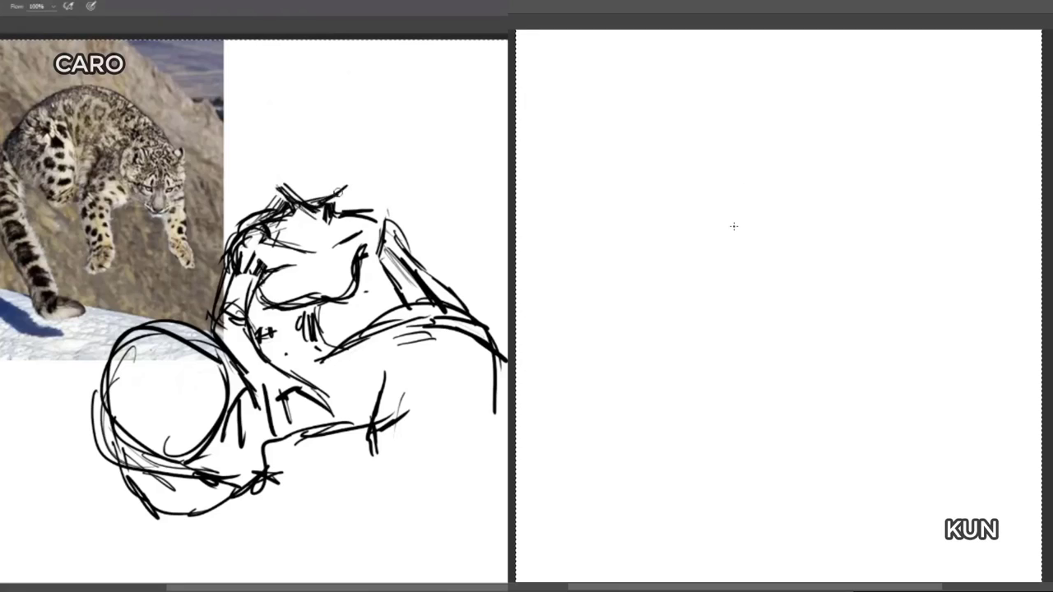
{"action": "left_click_drag", "start_coordinate": [270, 174], "coordinate": [288, 199]}
{"action": "left_click_drag", "start_coordinate": [266, 152], "coordinate": [280, 190]}
{"action": "left_click_drag", "start_coordinate": [267, 156], "coordinate": [279, 191]}
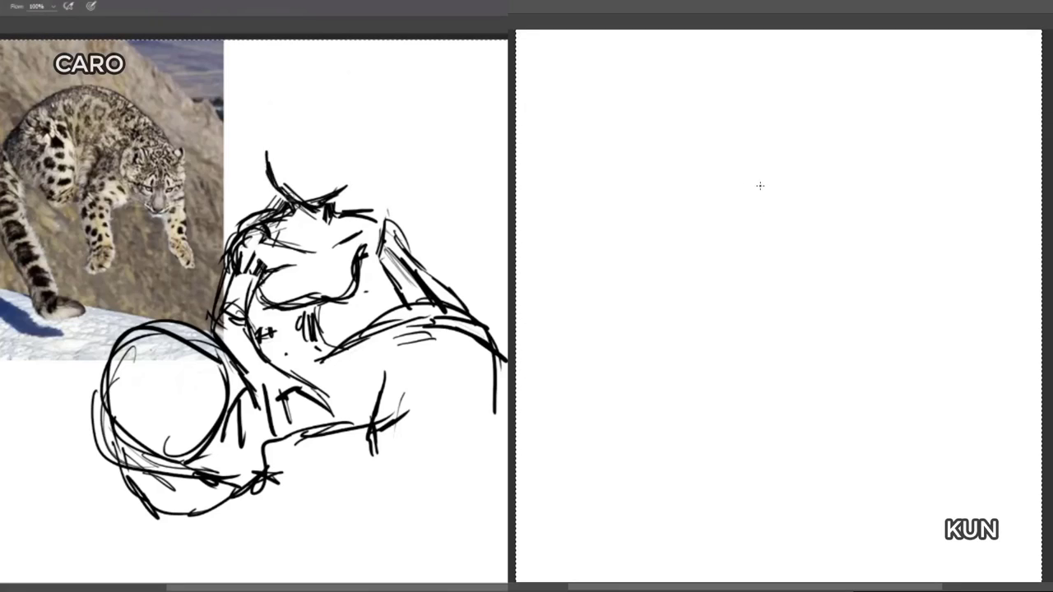
{"action": "left_click_drag", "start_coordinate": [272, 143], "coordinate": [281, 190]}
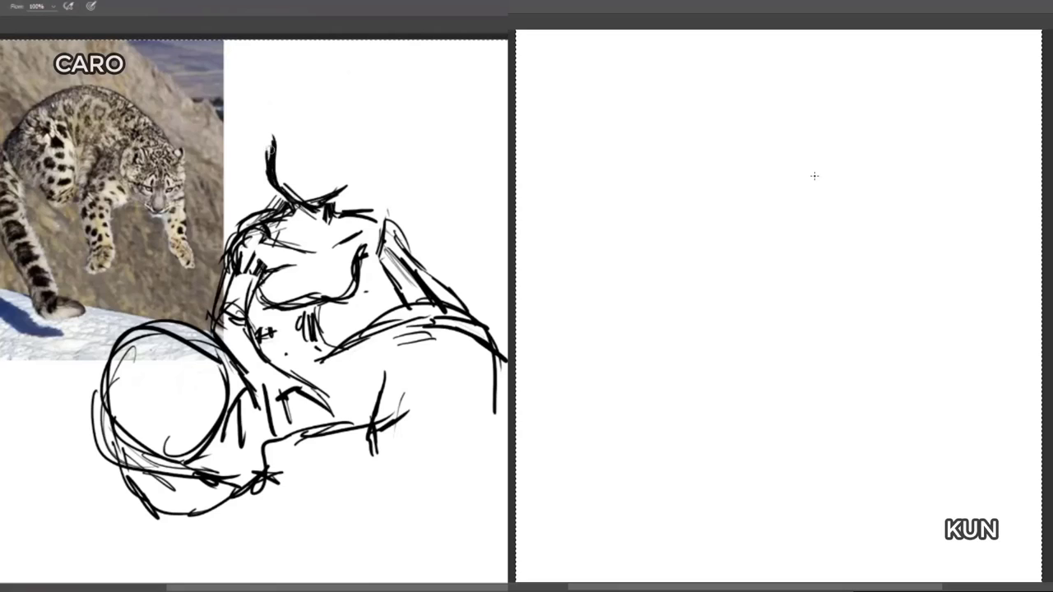
{"action": "left_click_drag", "start_coordinate": [259, 120], "coordinate": [270, 156]}
{"action": "mouse_move", "coordinate": [306, 74]}
{"action": "left_mouse_down"}
{"action": "mouse_move", "coordinate": [266, 155]}
{"action": "mouse_move", "coordinate": [354, 80]}
{"action": "left_mouse_up"}
{"action": "mouse_move", "coordinate": [265, 144]}
{"action": "left_mouse_down"}
{"action": "mouse_move", "coordinate": [354, 78]}
{"action": "mouse_move", "coordinate": [368, 144]}
{"action": "mouse_move", "coordinate": [337, 194]}
{"action": "left_mouse_up"}
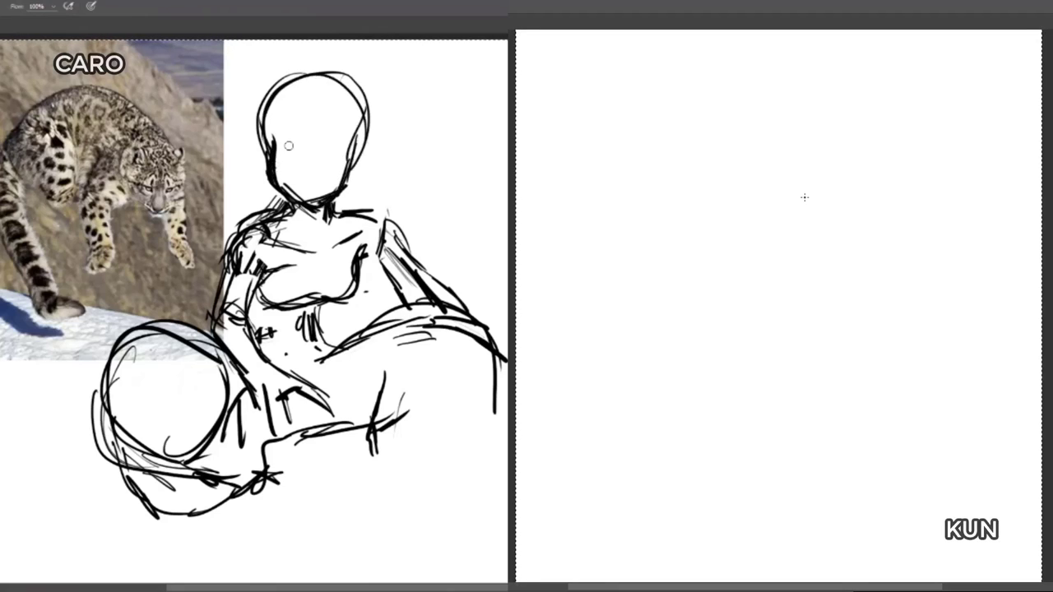
Erase part of the woman's lower jaw and redraw it tapering to a narrower chin.
{"action": "key", "text": "e"}
{"action": "mouse_move", "coordinate": [288, 167]}
{"action": "left_mouse_down"}
{"action": "mouse_move", "coordinate": [276, 130]}
{"action": "mouse_move", "coordinate": [272, 169]}
{"action": "mouse_move", "coordinate": [284, 194]}
{"action": "mouse_move", "coordinate": [296, 183]}
{"action": "mouse_move", "coordinate": [300, 202]}
{"action": "left_mouse_up"}
{"action": "key", "text": "b"}
{"action": "key", "text": "e"}
{"action": "key", "text": "b"}
{"action": "key", "text": "e"}
{"action": "key", "text": "b"}
{"action": "left_click_drag", "start_coordinate": [265, 172], "coordinate": [310, 203]}
{"action": "left_click_drag", "start_coordinate": [340, 183], "coordinate": [299, 204]}
Add a vertical centre guideline, a cheek notch and a curved eye line across the woman's face.
{"action": "mouse_move", "coordinate": [311, 76]}
{"action": "left_mouse_down"}
{"action": "mouse_move", "coordinate": [295, 182]}
{"action": "mouse_move", "coordinate": [288, 115]}
{"action": "mouse_move", "coordinate": [293, 189]}
{"action": "left_mouse_up"}
{"action": "left_click_drag", "start_coordinate": [283, 145], "coordinate": [276, 168]}
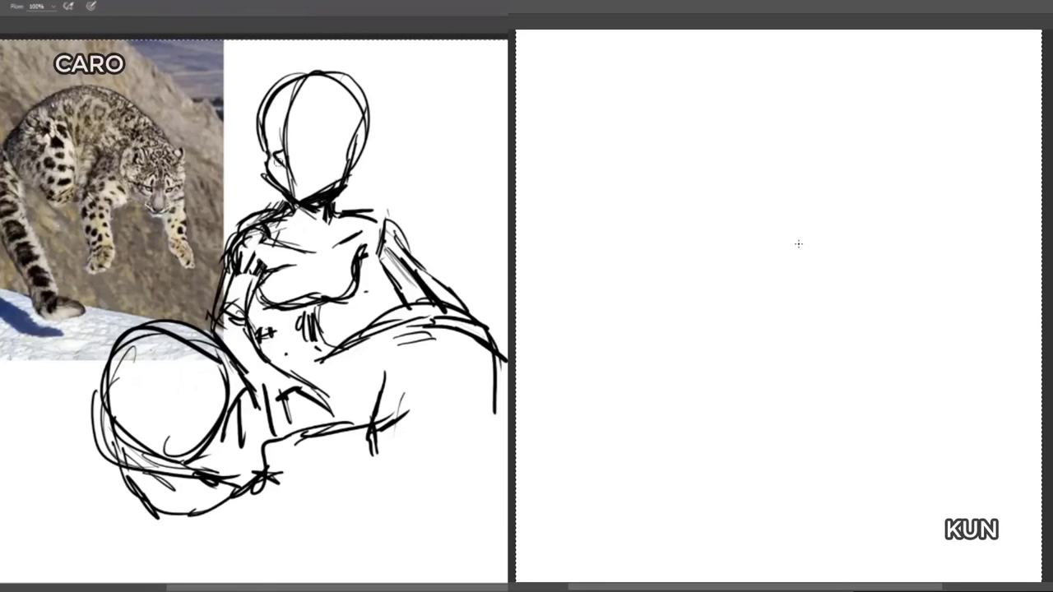
{"action": "left_click_drag", "start_coordinate": [350, 150], "coordinate": [250, 155]}
{"action": "mouse_move", "coordinate": [252, 168]}
{"action": "left_mouse_down"}
{"action": "mouse_move", "coordinate": [267, 154]}
{"action": "mouse_move", "coordinate": [372, 167]}
{"action": "left_mouse_up"}
{"action": "left_click_drag", "start_coordinate": [342, 149], "coordinate": [362, 168]}
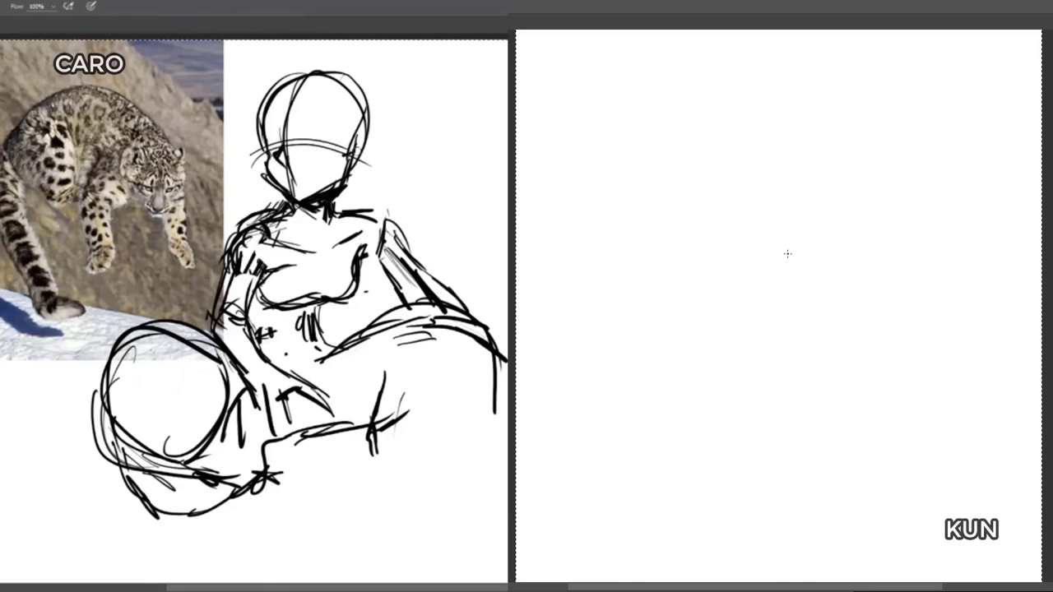
Sketch the woman's fringe across the forehead and loose hair strokes at the sides of her head.
{"action": "left_click_drag", "start_coordinate": [278, 85], "coordinate": [238, 113]}
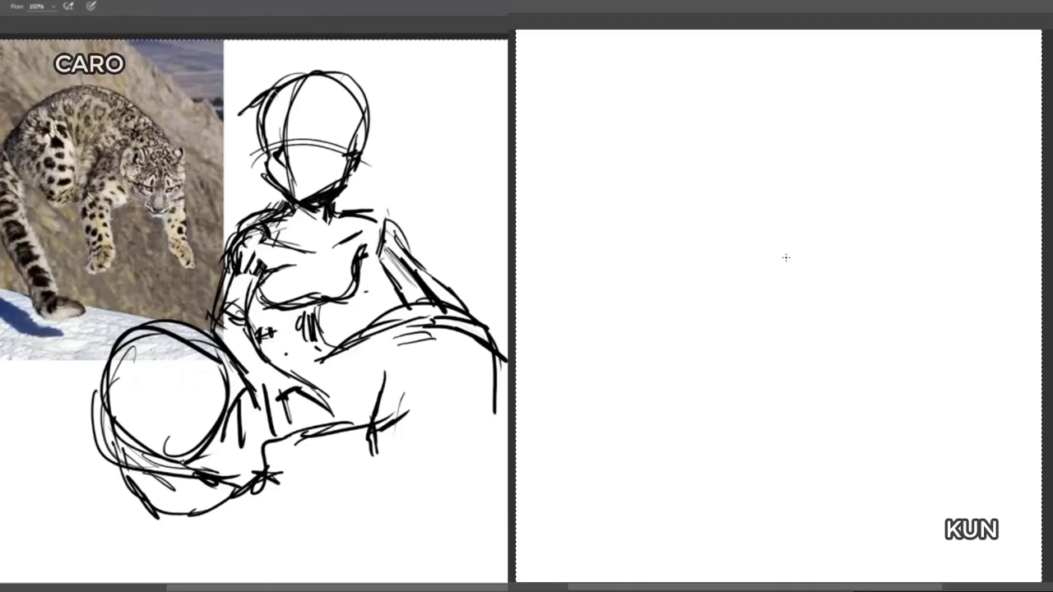
{"action": "left_click_drag", "start_coordinate": [280, 65], "coordinate": [231, 134]}
{"action": "mouse_move", "coordinate": [256, 83]}
{"action": "left_mouse_down"}
{"action": "mouse_move", "coordinate": [257, 130]}
{"action": "mouse_move", "coordinate": [313, 102]}
{"action": "mouse_move", "coordinate": [312, 124]}
{"action": "left_mouse_up"}
{"action": "mouse_move", "coordinate": [320, 110]}
{"action": "left_mouse_down"}
{"action": "mouse_move", "coordinate": [330, 129]}
{"action": "mouse_move", "coordinate": [349, 112]}
{"action": "mouse_move", "coordinate": [353, 177]}
{"action": "left_mouse_up"}
{"action": "mouse_move", "coordinate": [347, 131]}
{"action": "left_mouse_down"}
{"action": "mouse_move", "coordinate": [338, 185]}
{"action": "mouse_move", "coordinate": [359, 210]}
{"action": "left_mouse_up"}
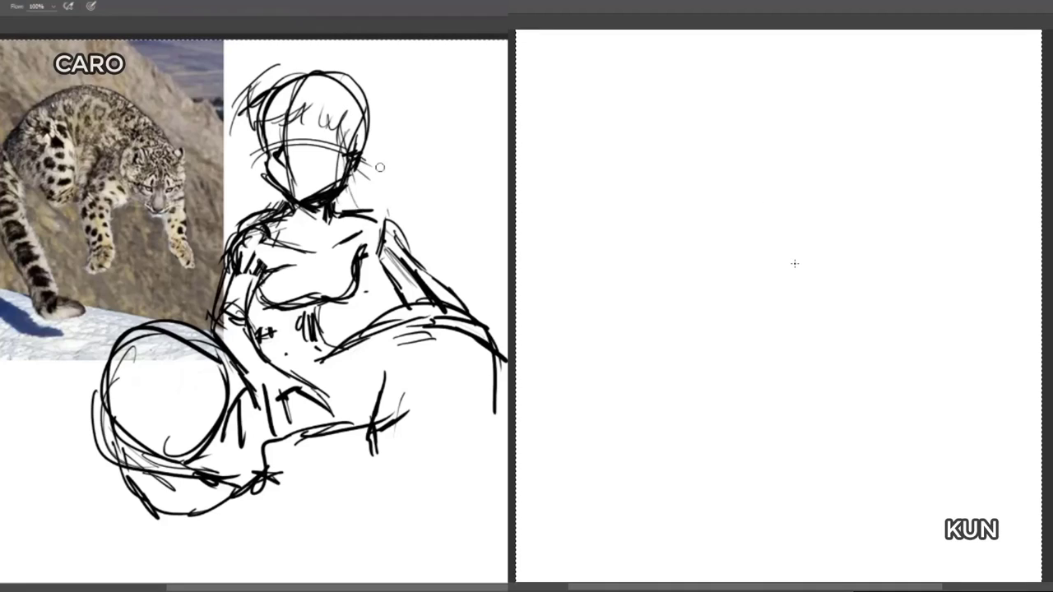
Draw long hair locks sweeping outward on both sides of the woman's head.
{"action": "mouse_move", "coordinate": [370, 146]}
{"action": "left_mouse_down"}
{"action": "mouse_move", "coordinate": [436, 156]}
{"action": "mouse_move", "coordinate": [459, 173]}
{"action": "left_mouse_up"}
{"action": "left_click_drag", "start_coordinate": [362, 172], "coordinate": [450, 199]}
{"action": "left_click_drag", "start_coordinate": [248, 125], "coordinate": [214, 184]}
{"action": "left_click_drag", "start_coordinate": [239, 150], "coordinate": [202, 215]}
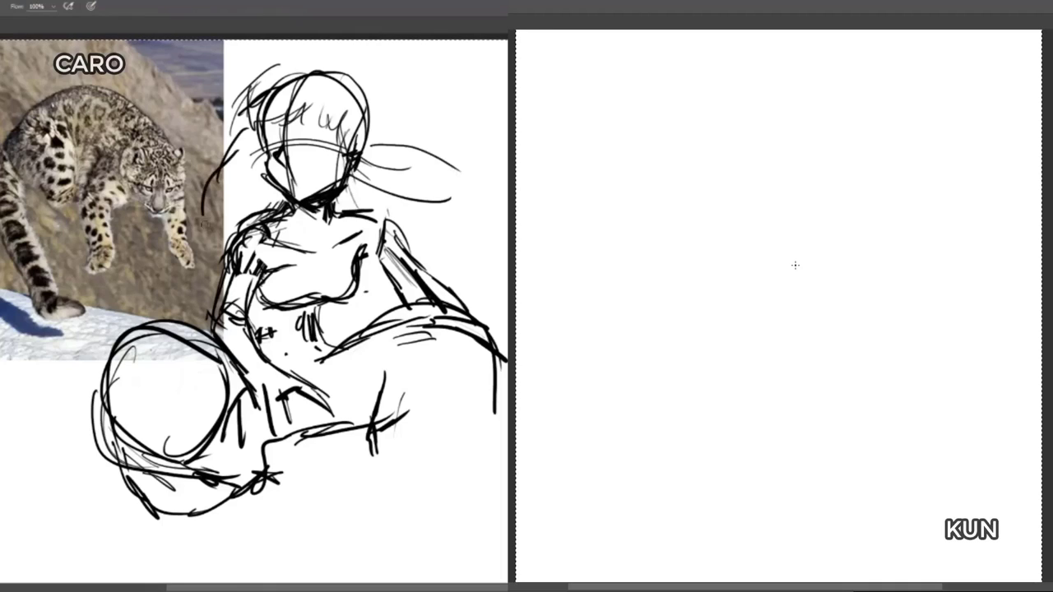
{"action": "mouse_move", "coordinate": [222, 169]}
{"action": "left_mouse_down"}
{"action": "mouse_move", "coordinate": [231, 219]}
{"action": "mouse_move", "coordinate": [260, 177]}
{"action": "mouse_move", "coordinate": [281, 200]}
{"action": "left_mouse_up"}
{"action": "left_click_drag", "start_coordinate": [276, 196], "coordinate": [223, 220]}
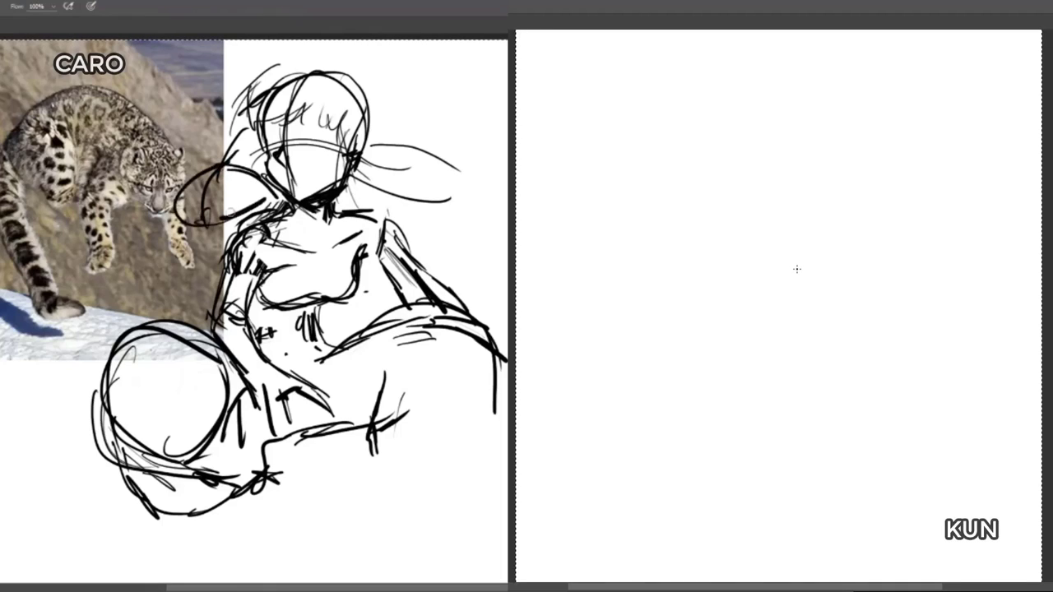
{"action": "left_click_drag", "start_coordinate": [246, 132], "coordinate": [217, 152]}
{"action": "left_click_drag", "start_coordinate": [236, 134], "coordinate": [198, 186]}
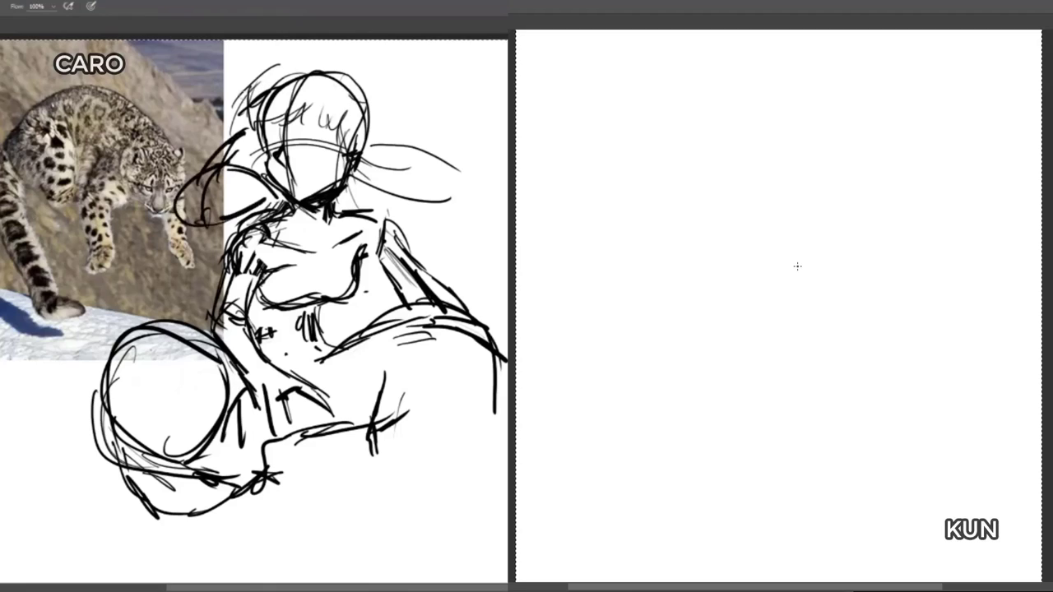
Outline the hair volume over the crown, strengthen the flowing lock and add a small bun beside the head.
{"action": "left_click_drag", "start_coordinate": [307, 72], "coordinate": [241, 99]}
{"action": "left_click_drag", "start_coordinate": [314, 84], "coordinate": [227, 112]}
{"action": "mouse_move", "coordinate": [268, 83]}
{"action": "left_mouse_down"}
{"action": "mouse_move", "coordinate": [227, 111]}
{"action": "mouse_move", "coordinate": [286, 123]}
{"action": "left_mouse_up"}
{"action": "mouse_move", "coordinate": [314, 72]}
{"action": "left_mouse_down"}
{"action": "mouse_move", "coordinate": [252, 92]}
{"action": "mouse_move", "coordinate": [367, 109]}
{"action": "left_mouse_up"}
{"action": "mouse_move", "coordinate": [348, 87]}
{"action": "left_mouse_down"}
{"action": "mouse_move", "coordinate": [428, 216]}
{"action": "mouse_move", "coordinate": [451, 213]}
{"action": "left_mouse_up"}
{"action": "mouse_move", "coordinate": [382, 149]}
{"action": "left_mouse_down"}
{"action": "mouse_move", "coordinate": [472, 170]}
{"action": "mouse_move", "coordinate": [437, 207]}
{"action": "left_mouse_up"}
{"action": "mouse_move", "coordinate": [337, 92]}
{"action": "left_mouse_down"}
{"action": "mouse_move", "coordinate": [380, 92]}
{"action": "mouse_move", "coordinate": [376, 123]}
{"action": "left_mouse_up"}
{"action": "mouse_move", "coordinate": [364, 100]}
{"action": "left_mouse_down"}
{"action": "mouse_move", "coordinate": [386, 105]}
{"action": "mouse_move", "coordinate": [384, 85]}
{"action": "left_mouse_up"}
{"action": "left_click_drag", "start_coordinate": [354, 90], "coordinate": [374, 85]}
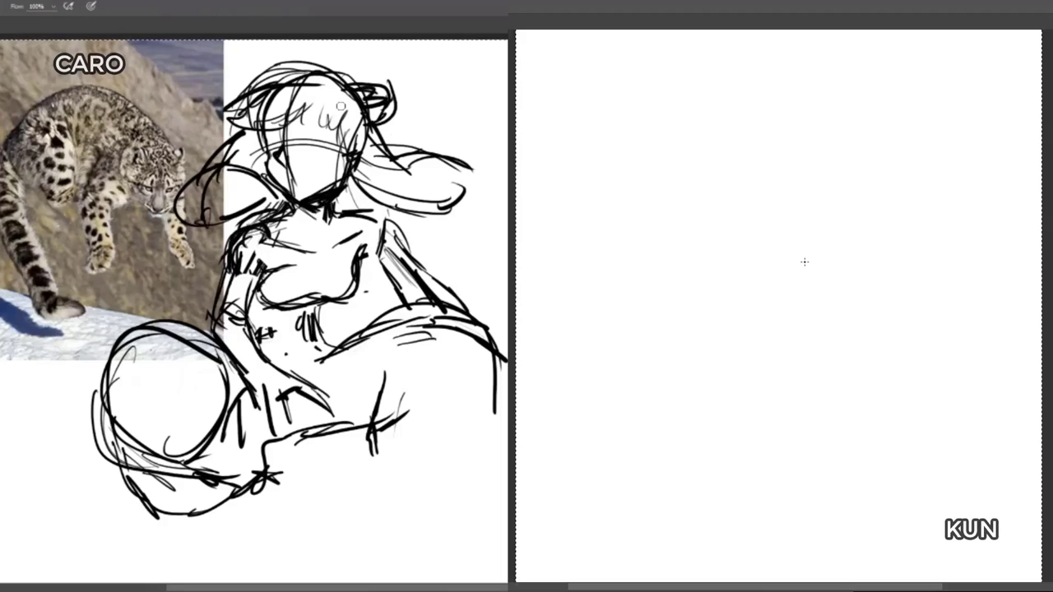
Erase the construction lines inside the woman's face and redraw the jaw and facial features.
{"action": "key", "text": "e"}
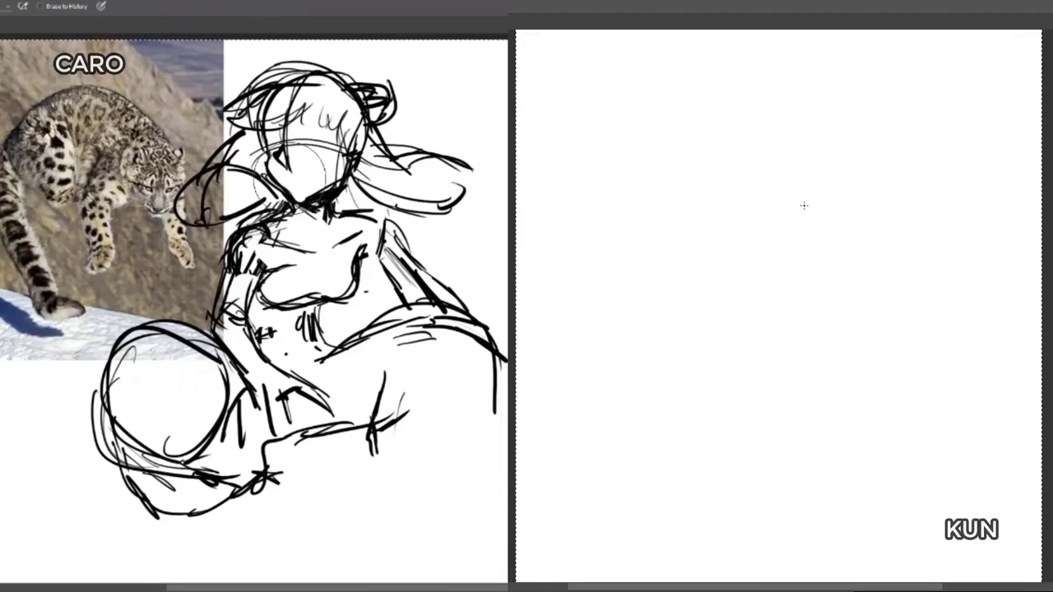
{"action": "key", "text": "b"}
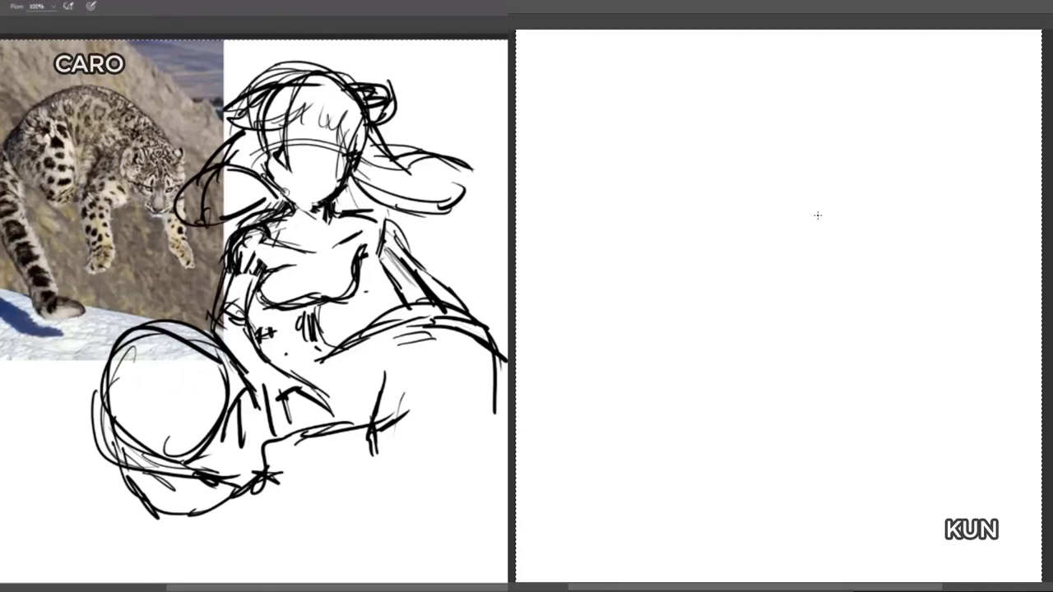
{"action": "mouse_move", "coordinate": [268, 178]}
{"action": "left_mouse_down"}
{"action": "mouse_move", "coordinate": [299, 198]}
{"action": "mouse_move", "coordinate": [334, 187]}
{"action": "left_mouse_up"}
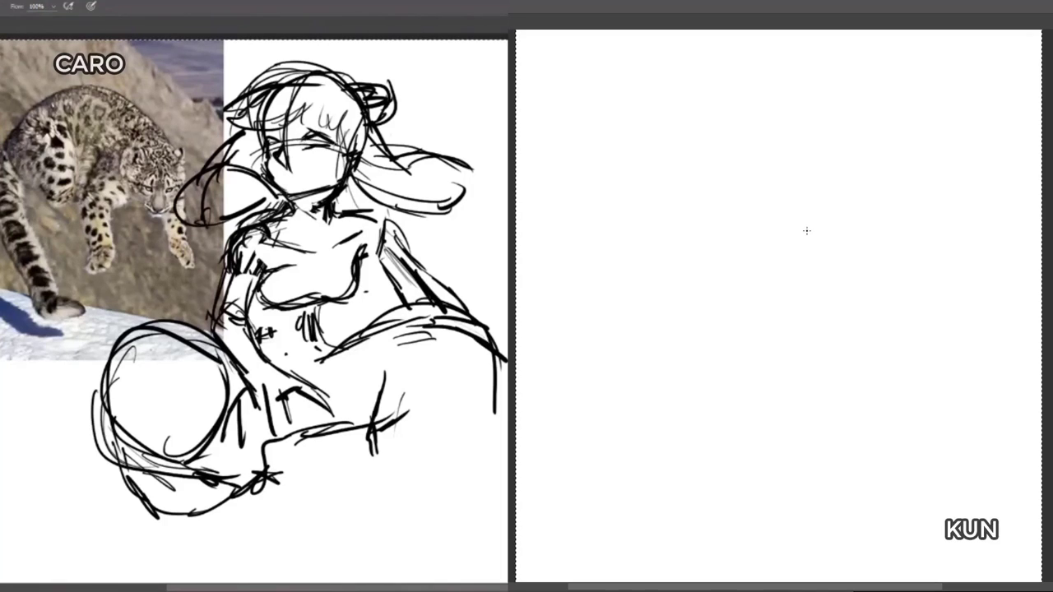
Sketch an oval head with a pointed chin on the blank canvas, redraw its cheek and add a curved vertical centre line.
{"action": "left_click_drag", "start_coordinate": [755, 136], "coordinate": [705, 274]}
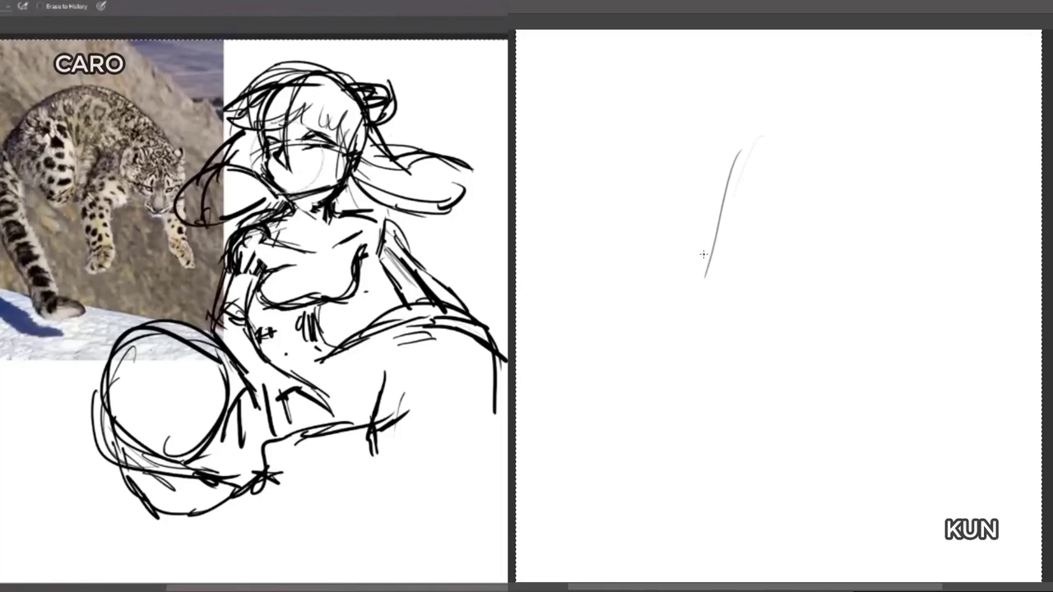
{"action": "mouse_move", "coordinate": [759, 122]}
{"action": "left_mouse_down"}
{"action": "mouse_move", "coordinate": [742, 164]}
{"action": "mouse_move", "coordinate": [775, 112]}
{"action": "mouse_move", "coordinate": [762, 104]}
{"action": "mouse_move", "coordinate": [796, 119]}
{"action": "mouse_move", "coordinate": [748, 224]}
{"action": "mouse_move", "coordinate": [790, 220]}
{"action": "mouse_move", "coordinate": [813, 191]}
{"action": "mouse_move", "coordinate": [755, 235]}
{"action": "left_mouse_up"}
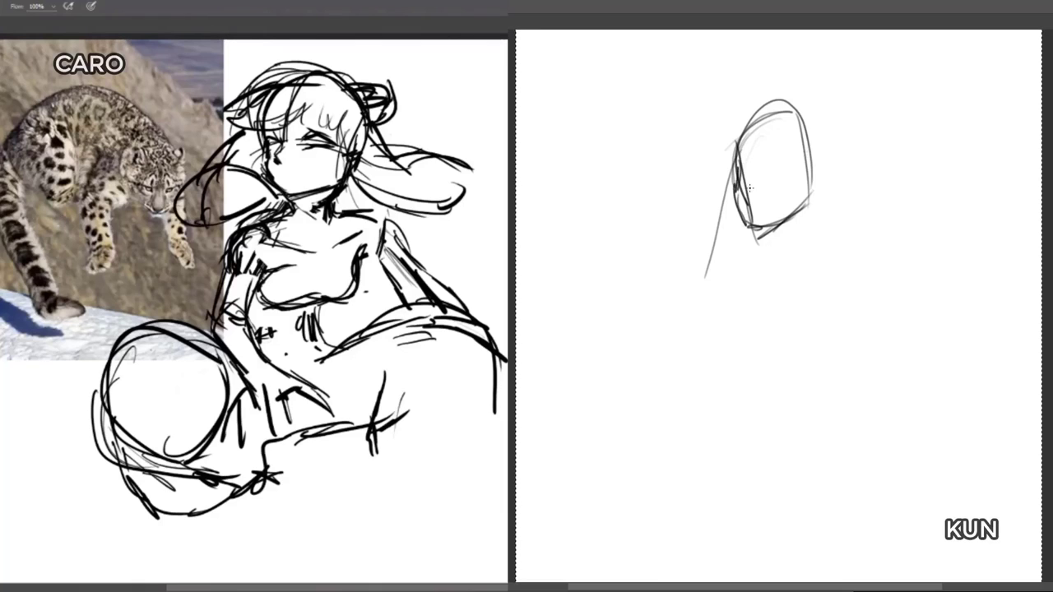
{"action": "key", "text": "e"}
{"action": "mouse_move", "coordinate": [725, 189]}
{"action": "left_mouse_down"}
{"action": "mouse_move", "coordinate": [704, 278]}
{"action": "mouse_move", "coordinate": [749, 198]}
{"action": "mouse_move", "coordinate": [752, 224]}
{"action": "left_mouse_up"}
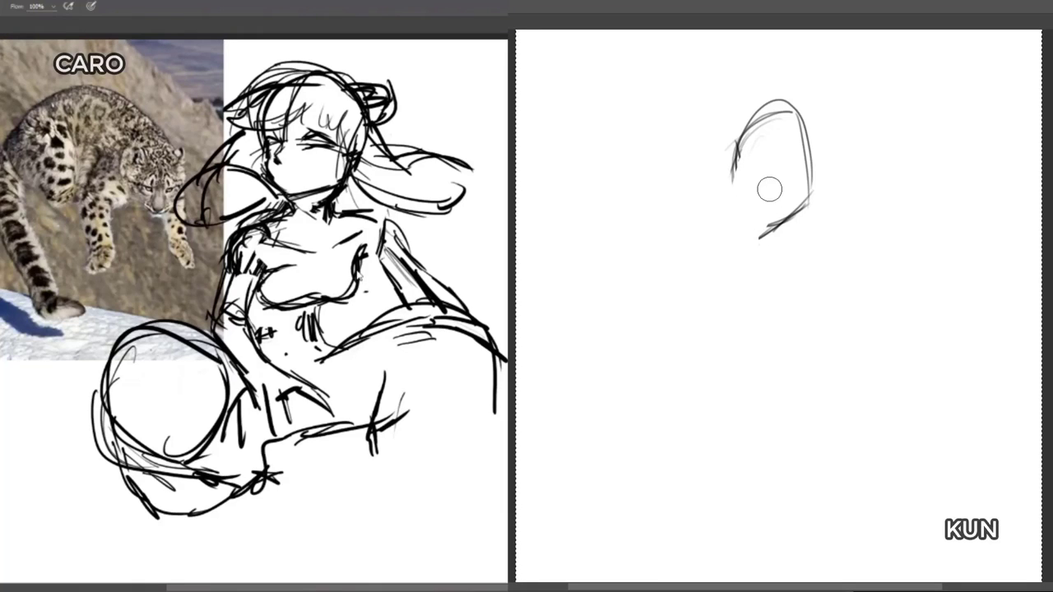
{"action": "key", "text": "b"}
{"action": "mouse_move", "coordinate": [737, 138]}
{"action": "left_mouse_down"}
{"action": "mouse_move", "coordinate": [734, 215]}
{"action": "mouse_move", "coordinate": [760, 238]}
{"action": "left_mouse_up"}
{"action": "left_click_drag", "start_coordinate": [765, 115], "coordinate": [758, 238]}
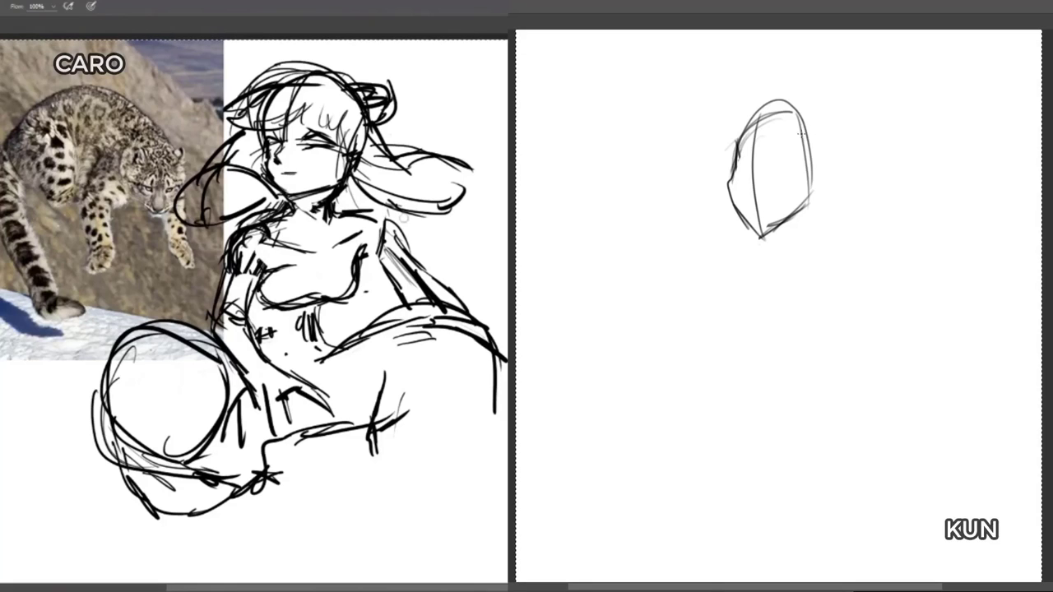
Add large rounded ears, an eye line and a nose to the new head, and erase the bun beside the seated woman's head.
{"action": "left_click_drag", "start_coordinate": [803, 139], "coordinate": [816, 143]}
{"action": "left_click_drag", "start_coordinate": [798, 103], "coordinate": [810, 154]}
{"action": "mouse_move", "coordinate": [765, 105]}
{"action": "left_mouse_down"}
{"action": "mouse_move", "coordinate": [762, 121]}
{"action": "mouse_move", "coordinate": [757, 113]}
{"action": "left_mouse_up"}
{"action": "key", "text": "e"}
{"action": "mouse_move", "coordinate": [359, 80]}
{"action": "left_mouse_down"}
{"action": "mouse_move", "coordinate": [383, 91]}
{"action": "mouse_move", "coordinate": [390, 118]}
{"action": "left_mouse_up"}
{"action": "left_click_drag", "start_coordinate": [725, 172], "coordinate": [813, 165]}
{"action": "left_click_drag", "start_coordinate": [390, 118], "coordinate": [371, 120]}
{"action": "left_click_drag", "start_coordinate": [815, 158], "coordinate": [821, 188]}
{"action": "mouse_move", "coordinate": [725, 164]}
{"action": "left_mouse_down"}
{"action": "mouse_move", "coordinate": [823, 161]}
{"action": "mouse_move", "coordinate": [790, 162]}
{"action": "left_mouse_up"}
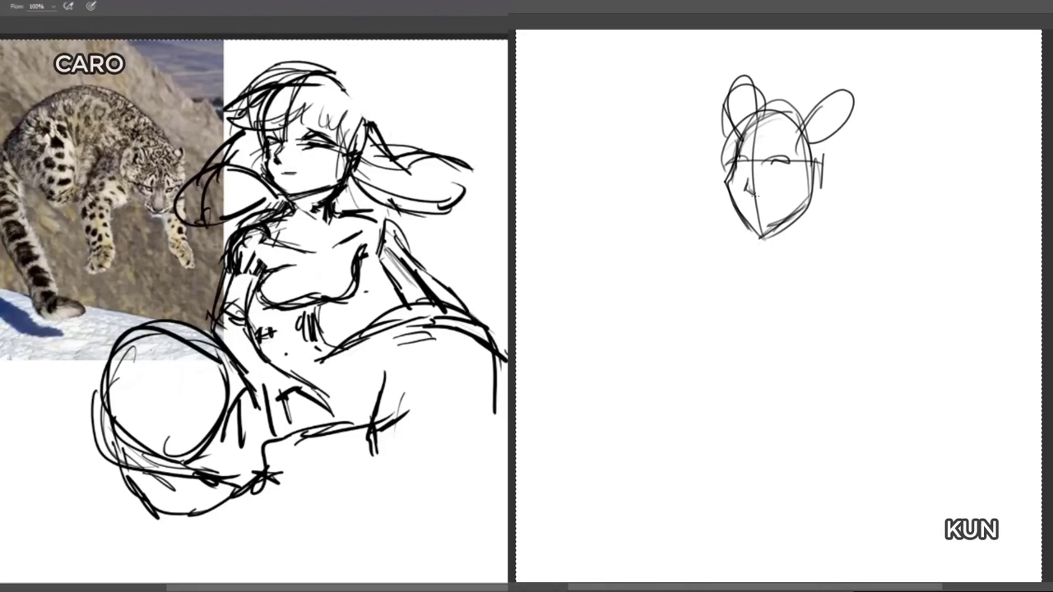
Draw the new head's eyes and mouth, and outline the sides and base of the large rounded form below the seated woman.
{"action": "left_click_drag", "start_coordinate": [769, 167], "coordinate": [785, 158]}
{"action": "left_click_drag", "start_coordinate": [384, 367], "coordinate": [374, 508]}
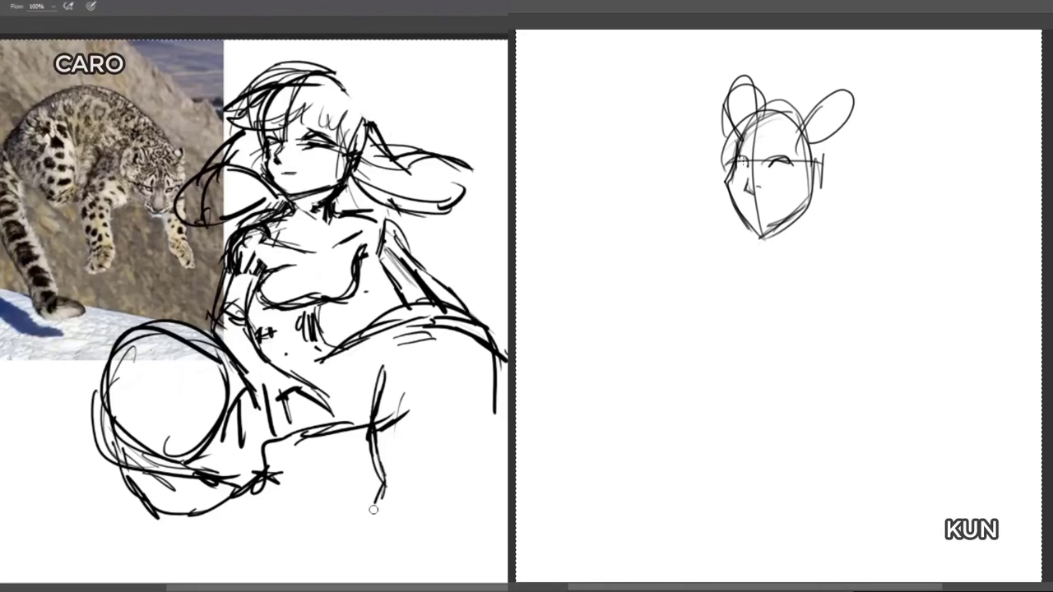
{"action": "left_click_drag", "start_coordinate": [738, 158], "coordinate": [749, 167]}
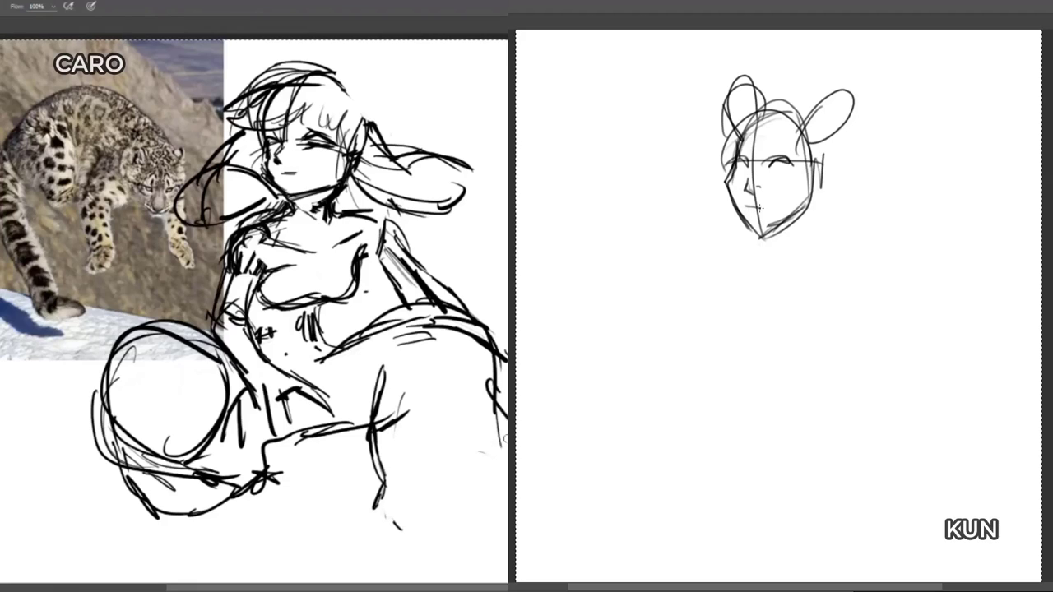
{"action": "mouse_move", "coordinate": [354, 489]}
{"action": "left_mouse_down"}
{"action": "mouse_move", "coordinate": [448, 531]}
{"action": "mouse_move", "coordinate": [473, 505]}
{"action": "left_mouse_up"}
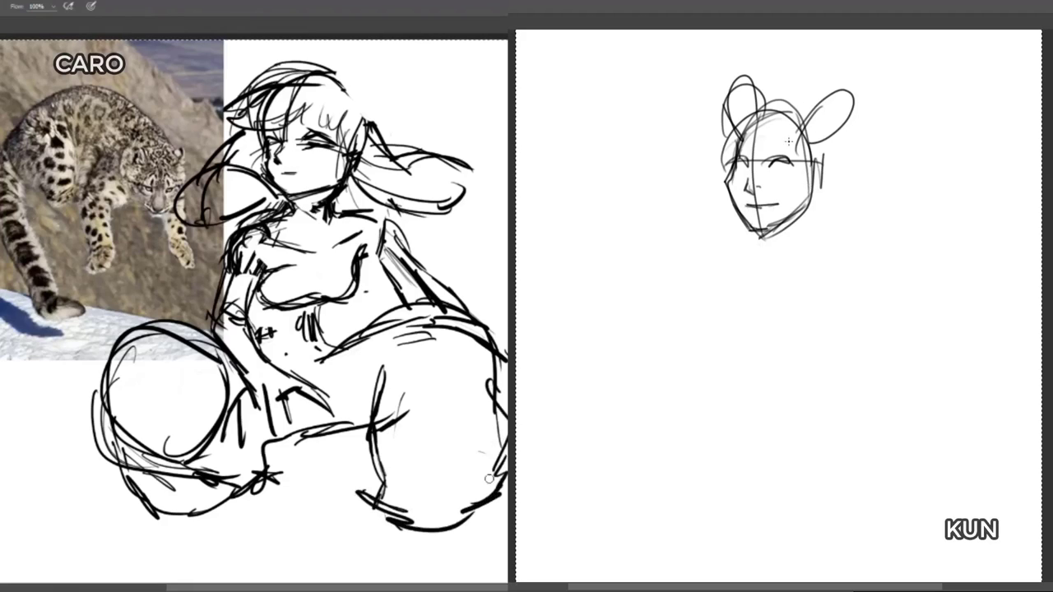
{"action": "left_click_drag", "start_coordinate": [420, 540], "coordinate": [429, 533]}
{"action": "key", "text": "Delete"}
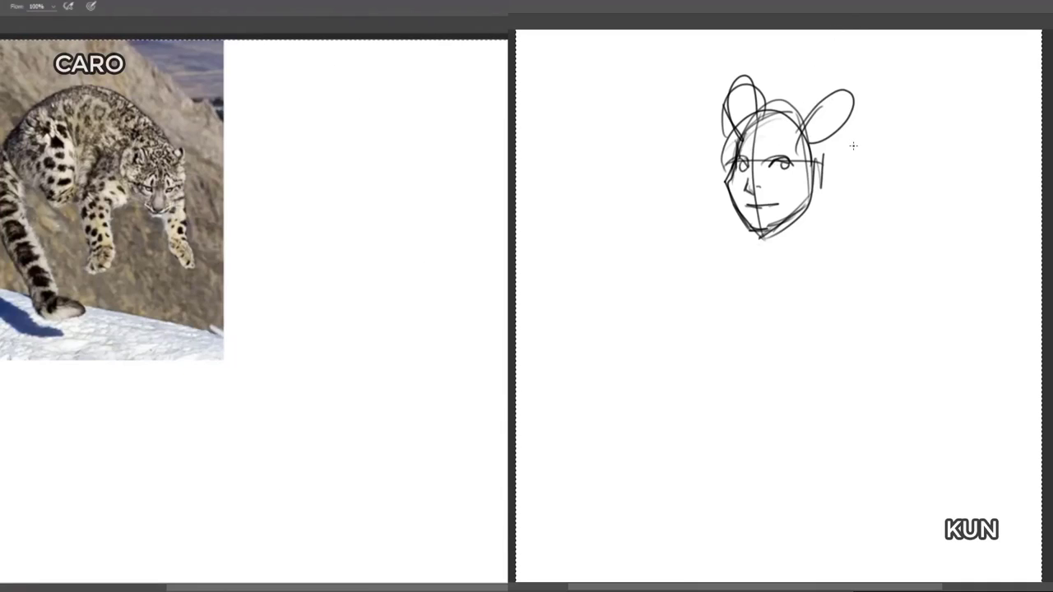
{"action": "key", "text": "ctrl+z"}
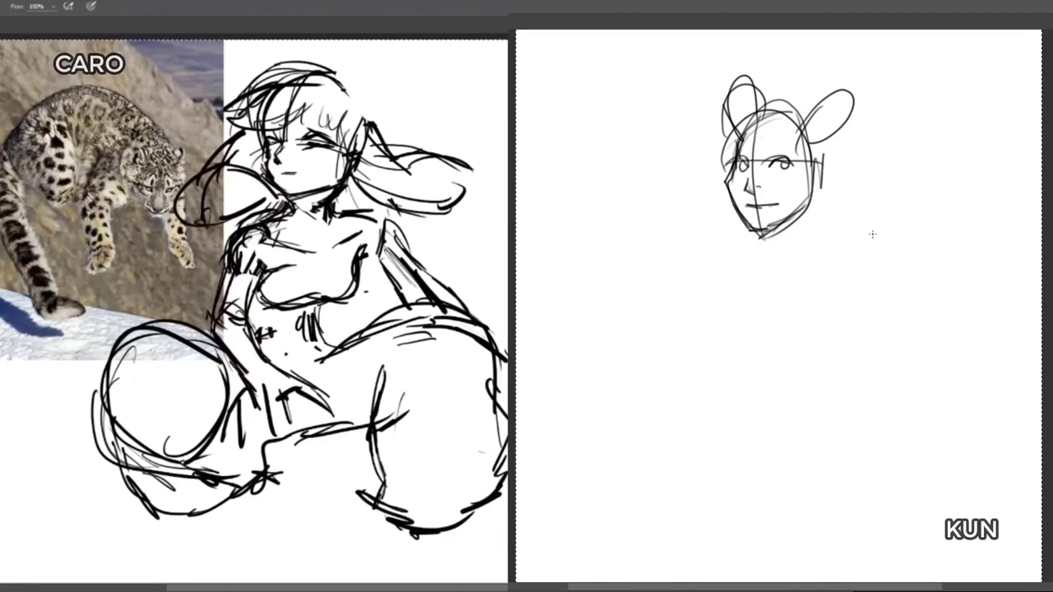
Sketch a second, animal-like head beside the human one with a muzzle, triangular nose, brow, eyes and hanging ear.
{"action": "mouse_move", "coordinate": [853, 273]}
{"action": "left_mouse_down"}
{"action": "mouse_move", "coordinate": [842, 296]}
{"action": "mouse_move", "coordinate": [869, 335]}
{"action": "left_mouse_up"}
{"action": "left_click_drag", "start_coordinate": [863, 220], "coordinate": [894, 172]}
{"action": "left_click_drag", "start_coordinate": [961, 223], "coordinate": [967, 261]}
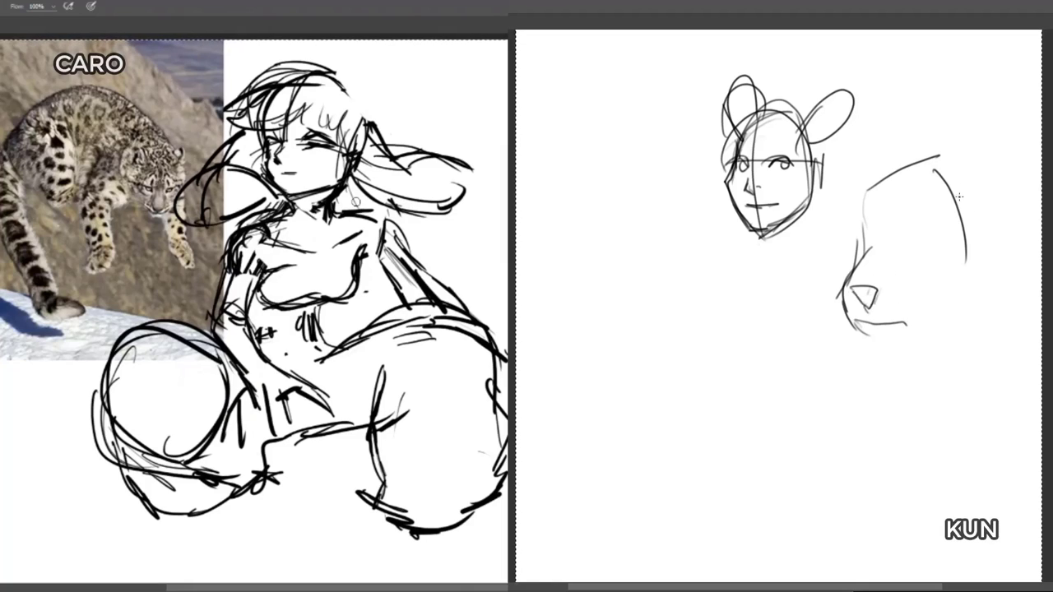
{"action": "left_click_drag", "start_coordinate": [964, 188], "coordinate": [991, 273]}
{"action": "left_click_drag", "start_coordinate": [967, 215], "coordinate": [1000, 264]}
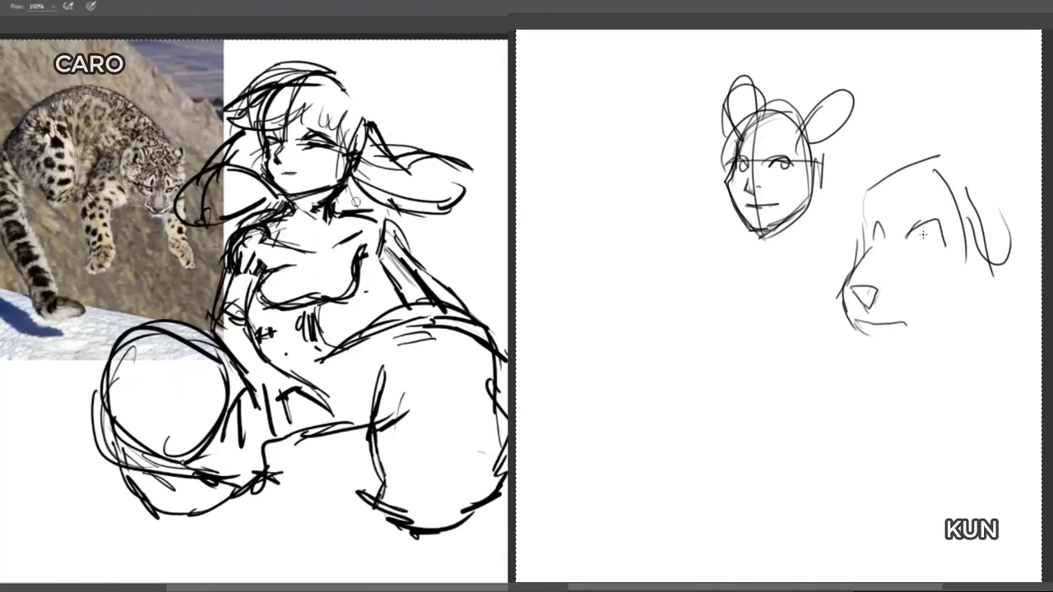
{"action": "left_click_drag", "start_coordinate": [881, 223], "coordinate": [890, 244]}
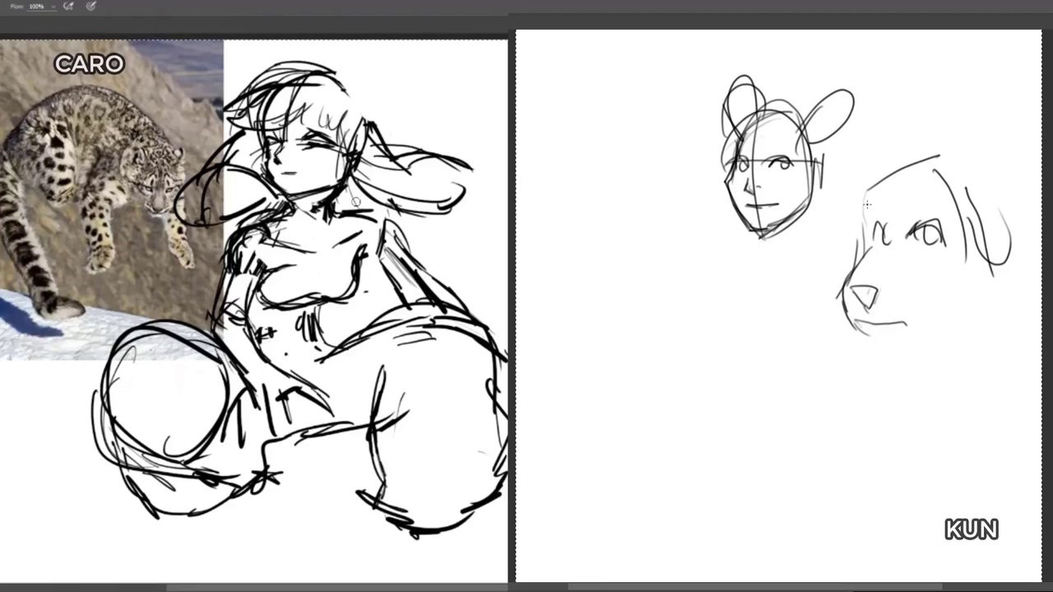
{"action": "left_click_drag", "start_coordinate": [869, 191], "coordinate": [857, 248]}
{"action": "left_click_drag", "start_coordinate": [938, 184], "coordinate": [995, 288]}
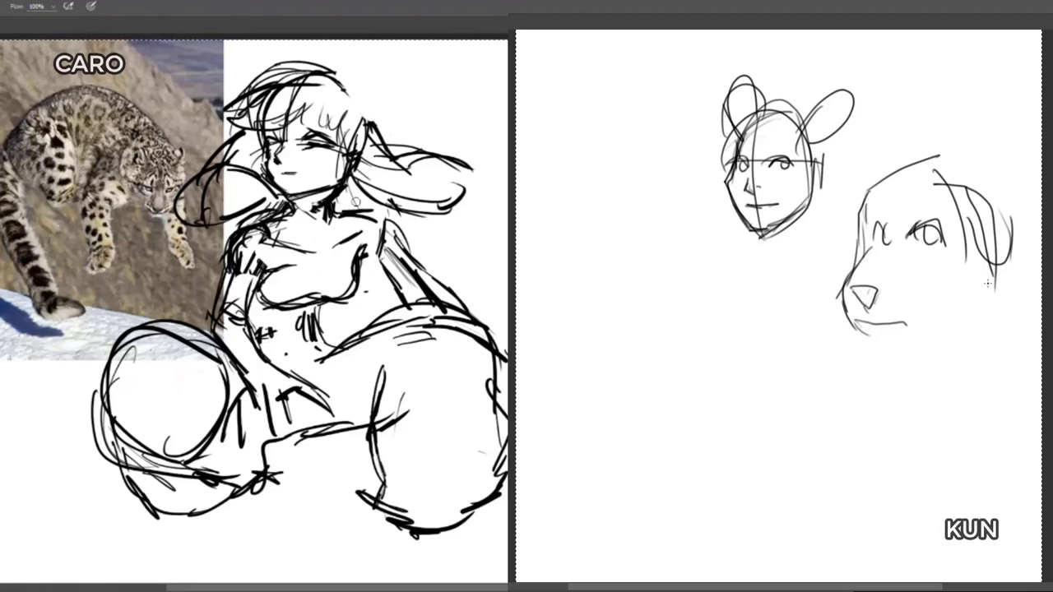
Draw the animal head's mouth, chin and jaw, and extend neck lines downward beneath it.
{"action": "left_click_drag", "start_coordinate": [870, 330], "coordinate": [891, 335]}
{"action": "mouse_move", "coordinate": [872, 314]}
{"action": "left_mouse_down"}
{"action": "mouse_move", "coordinate": [886, 332]}
{"action": "mouse_move", "coordinate": [902, 324]}
{"action": "left_mouse_up"}
{"action": "mouse_move", "coordinate": [867, 334]}
{"action": "left_mouse_down"}
{"action": "mouse_move", "coordinate": [912, 330]}
{"action": "mouse_move", "coordinate": [984, 296]}
{"action": "mouse_move", "coordinate": [978, 352]}
{"action": "left_mouse_up"}
{"action": "left_click_drag", "start_coordinate": [903, 336], "coordinate": [902, 381]}
{"action": "mouse_move", "coordinate": [996, 301]}
{"action": "left_mouse_down"}
{"action": "mouse_move", "coordinate": [995, 381]}
{"action": "mouse_move", "coordinate": [946, 353]}
{"action": "left_mouse_up"}
{"action": "left_click_drag", "start_coordinate": [973, 321], "coordinate": [923, 418]}
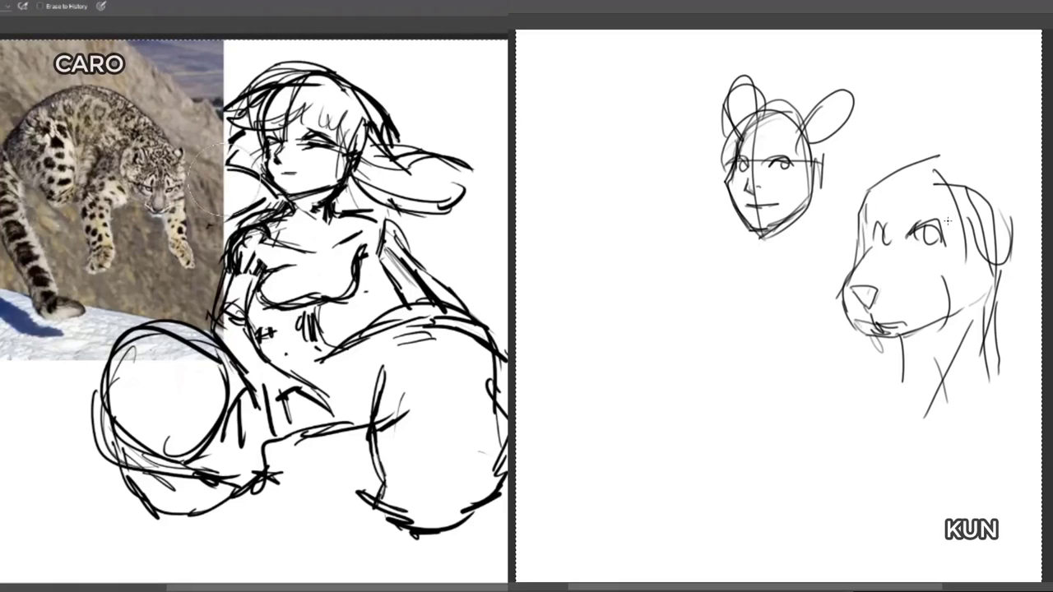
Darken the animal head's eyes and add long side strokes, a collar and sloping shoulder lines.
{"action": "mouse_move", "coordinate": [888, 222]}
{"action": "left_mouse_down"}
{"action": "mouse_move", "coordinate": [878, 240]}
{"action": "mouse_move", "coordinate": [928, 242]}
{"action": "mouse_move", "coordinate": [926, 227]}
{"action": "mouse_move", "coordinate": [931, 235]}
{"action": "left_mouse_up"}
{"action": "mouse_move", "coordinate": [866, 245]}
{"action": "left_mouse_down"}
{"action": "mouse_move", "coordinate": [922, 168]}
{"action": "mouse_move", "coordinate": [1010, 215]}
{"action": "mouse_move", "coordinate": [1005, 304]}
{"action": "mouse_move", "coordinate": [969, 419]}
{"action": "left_mouse_up"}
{"action": "mouse_move", "coordinate": [886, 391]}
{"action": "left_mouse_down"}
{"action": "mouse_move", "coordinate": [926, 419]}
{"action": "mouse_move", "coordinate": [821, 437]}
{"action": "left_mouse_up"}
{"action": "left_click_drag", "start_coordinate": [993, 362], "coordinate": [1018, 438]}
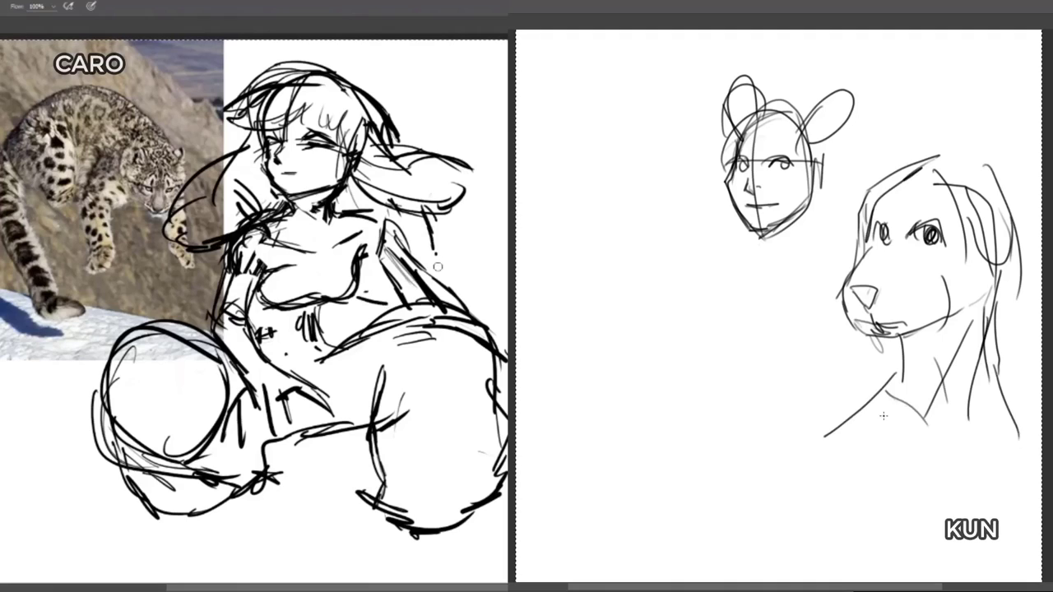
{"action": "mouse_move", "coordinate": [835, 428]}
{"action": "left_mouse_down"}
{"action": "mouse_move", "coordinate": [812, 449]}
{"action": "mouse_move", "coordinate": [818, 460]}
{"action": "mouse_move", "coordinate": [864, 450]}
{"action": "left_mouse_up"}
{"action": "left_click_drag", "start_coordinate": [887, 376], "coordinate": [913, 426]}
{"action": "mouse_move", "coordinate": [963, 353]}
{"action": "left_mouse_down"}
{"action": "mouse_move", "coordinate": [959, 372]}
{"action": "mouse_move", "coordinate": [976, 385]}
{"action": "left_mouse_up"}
{"action": "left_click_drag", "start_coordinate": [997, 390], "coordinate": [1023, 448]}
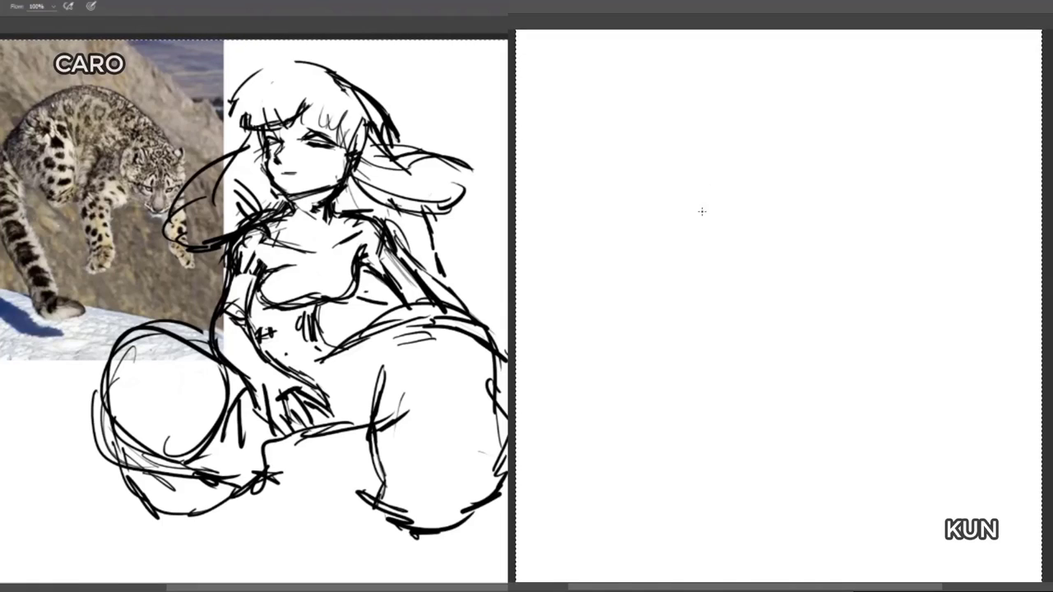
Sketch a new three-quarter face on the cleared canvas with a jawline, nose, eyes, mouth and cheek contour.
{"action": "mouse_move", "coordinate": [702, 211]}
{"action": "left_mouse_down"}
{"action": "mouse_move", "coordinate": [728, 259]}
{"action": "mouse_move", "coordinate": [759, 259]}
{"action": "mouse_move", "coordinate": [777, 239]}
{"action": "left_mouse_up"}
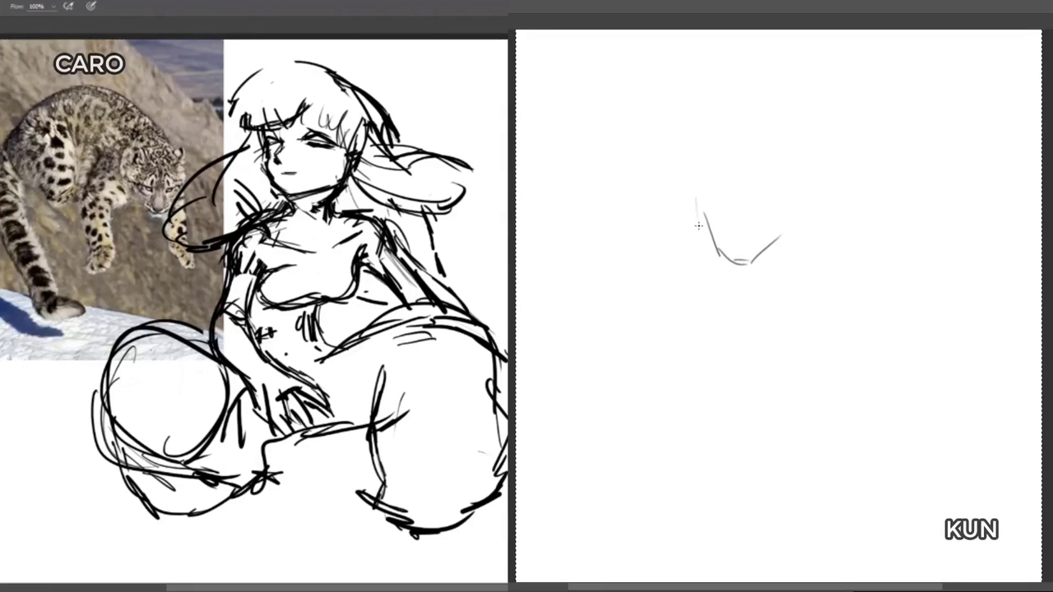
{"action": "mouse_move", "coordinate": [704, 179]}
{"action": "left_mouse_down"}
{"action": "mouse_move", "coordinate": [697, 207]}
{"action": "mouse_move", "coordinate": [740, 263]}
{"action": "left_mouse_up"}
{"action": "left_click_drag", "start_coordinate": [748, 207], "coordinate": [774, 203]}
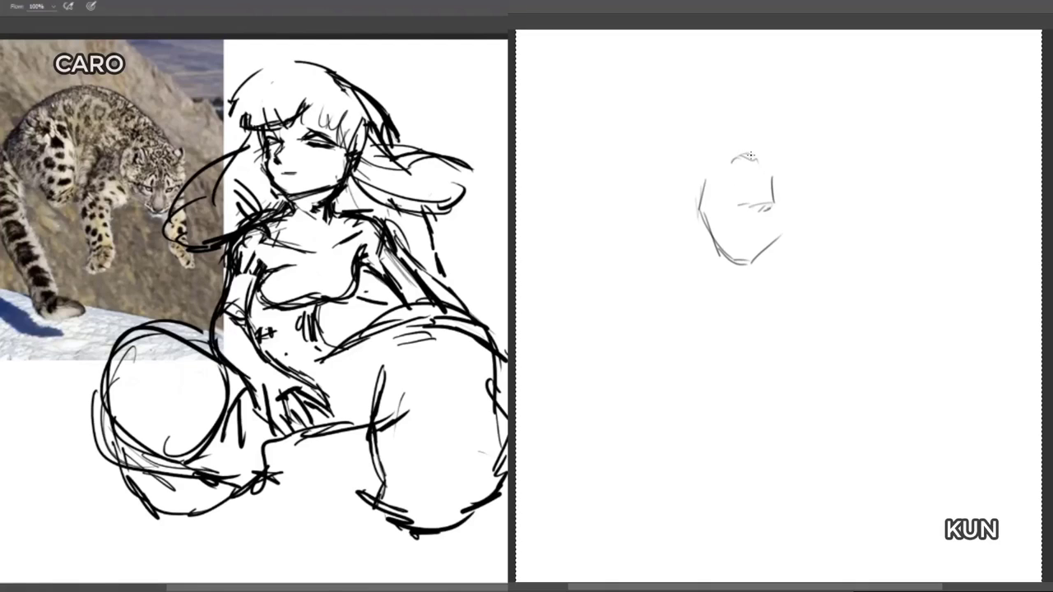
{"action": "left_click_drag", "start_coordinate": [773, 181], "coordinate": [777, 151]}
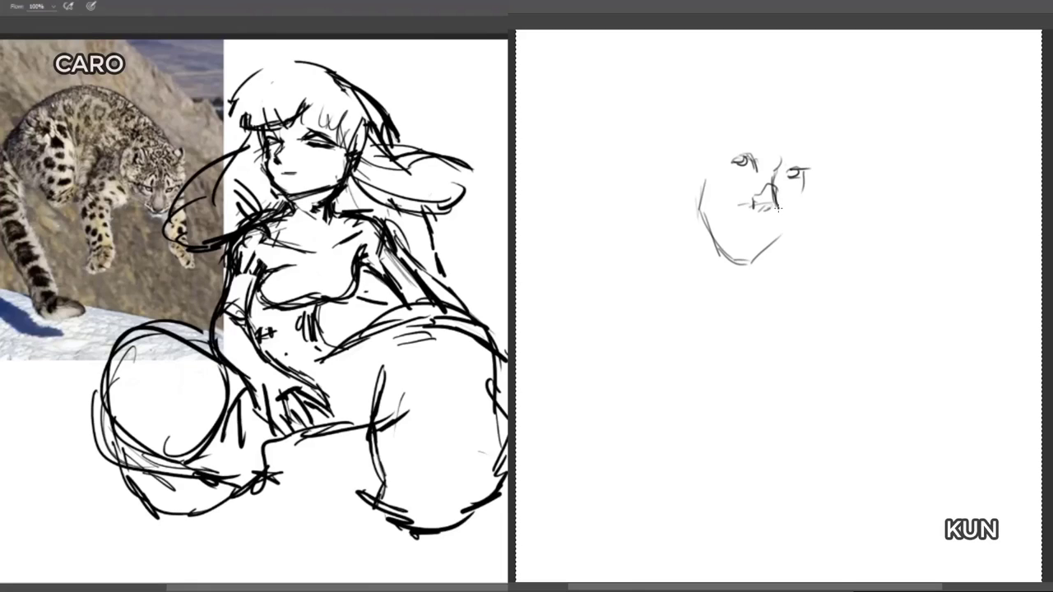
{"action": "left_click_drag", "start_coordinate": [728, 228], "coordinate": [763, 227]}
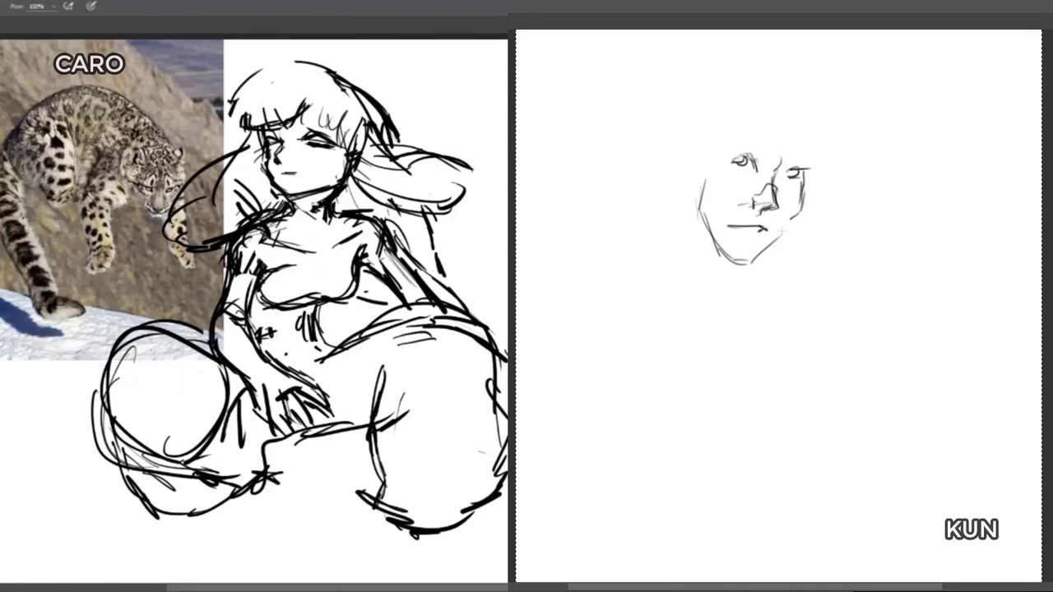
{"action": "left_click_drag", "start_coordinate": [786, 222], "coordinate": [749, 264]}
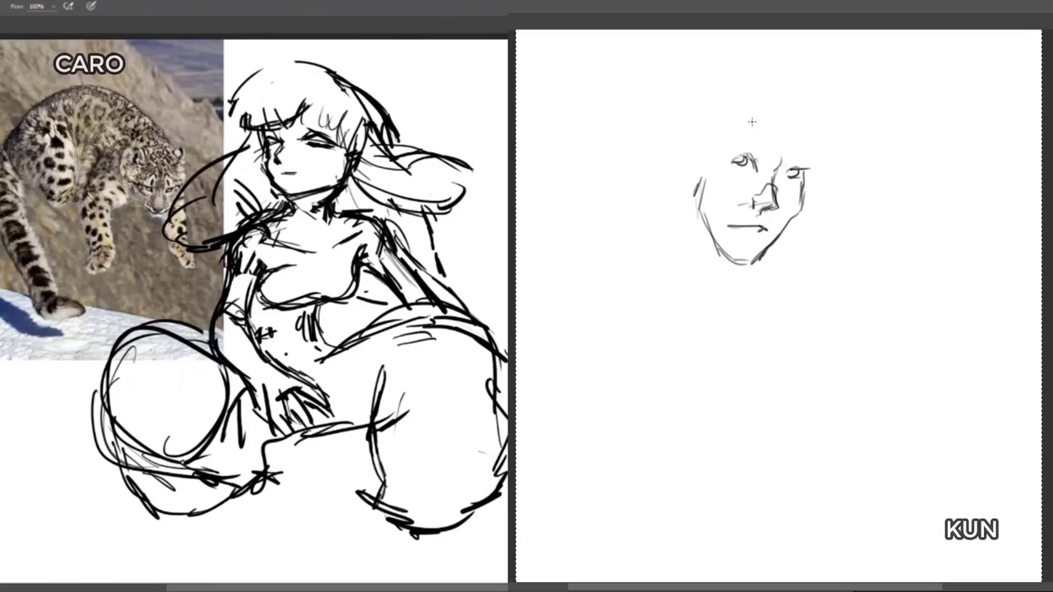
Add slanted, frowning eyebrows to the new face and reinforce its eyelids.
{"action": "mouse_move", "coordinate": [732, 159]}
{"action": "left_mouse_down"}
{"action": "mouse_move", "coordinate": [803, 153]}
{"action": "mouse_move", "coordinate": [797, 163]}
{"action": "mouse_move", "coordinate": [808, 164]}
{"action": "mouse_move", "coordinate": [793, 172]}
{"action": "mouse_move", "coordinate": [811, 168]}
{"action": "mouse_move", "coordinate": [745, 140]}
{"action": "mouse_move", "coordinate": [782, 165]}
{"action": "left_mouse_up"}
{"action": "left_click_drag", "start_coordinate": [801, 159], "coordinate": [778, 167]}
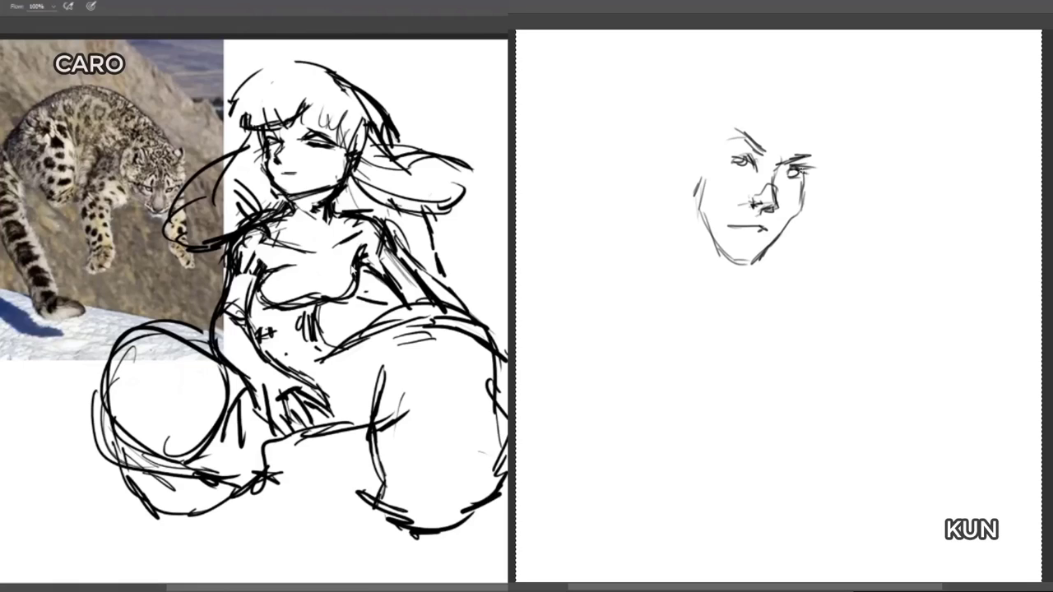
{"action": "left_click_drag", "start_coordinate": [794, 168], "coordinate": [809, 174]}
{"action": "left_click_drag", "start_coordinate": [747, 155], "coordinate": [755, 161]}
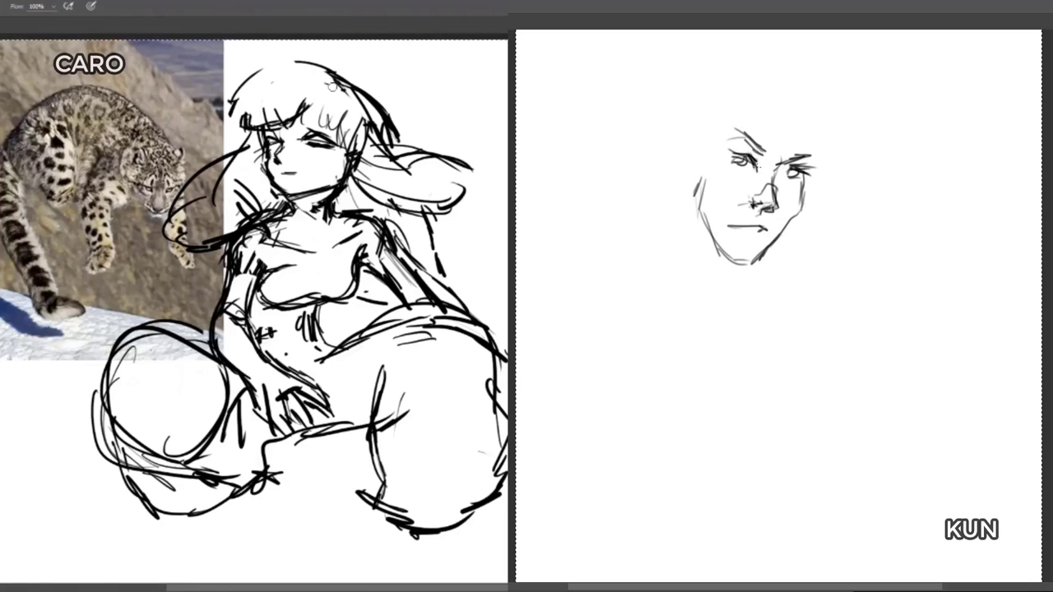
Erase and redraw the crown of the seated woman's hair, and darken the new face's eyes and frown lines.
{"action": "key", "text": "e"}
{"action": "left_click_drag", "start_coordinate": [240, 99], "coordinate": [289, 64]}
{"action": "left_click_drag", "start_coordinate": [789, 170], "coordinate": [793, 176]}
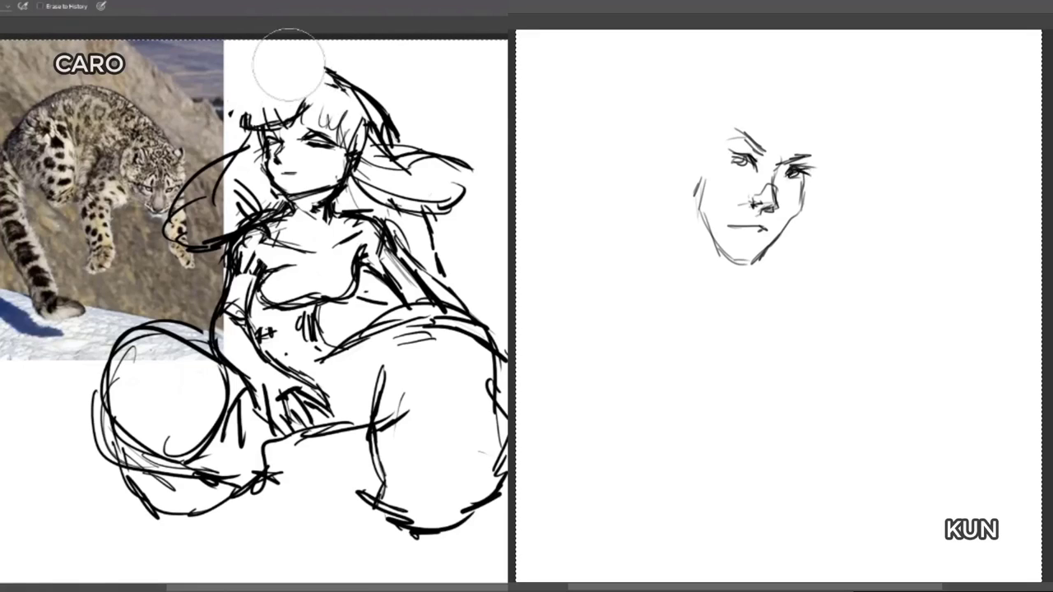
{"action": "key", "text": "b"}
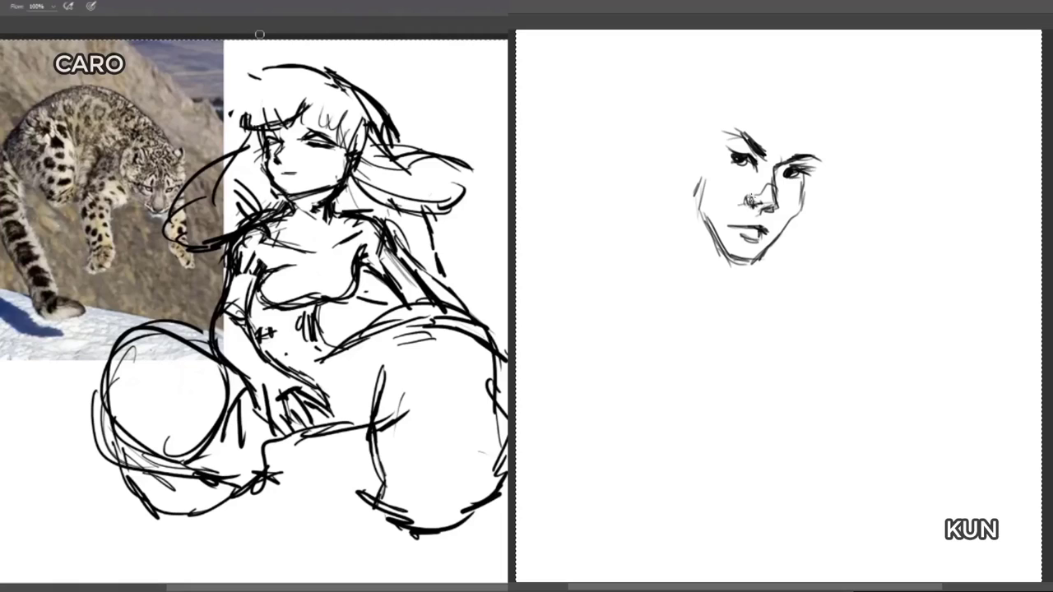
{"action": "left_click_drag", "start_coordinate": [778, 147], "coordinate": [777, 159]}
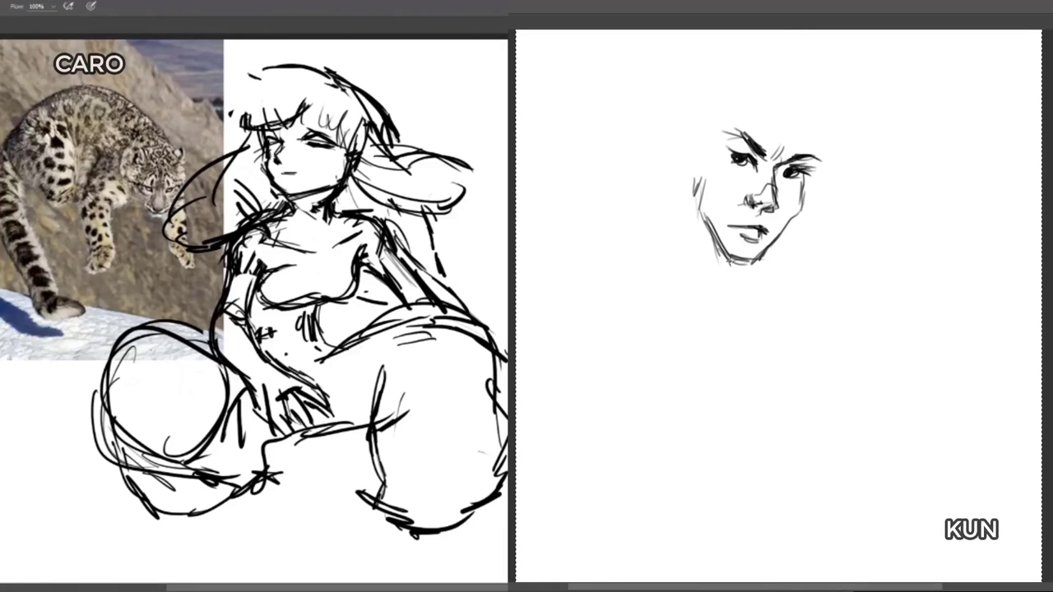
{"action": "left_click_drag", "start_coordinate": [706, 230], "coordinate": [726, 301]}
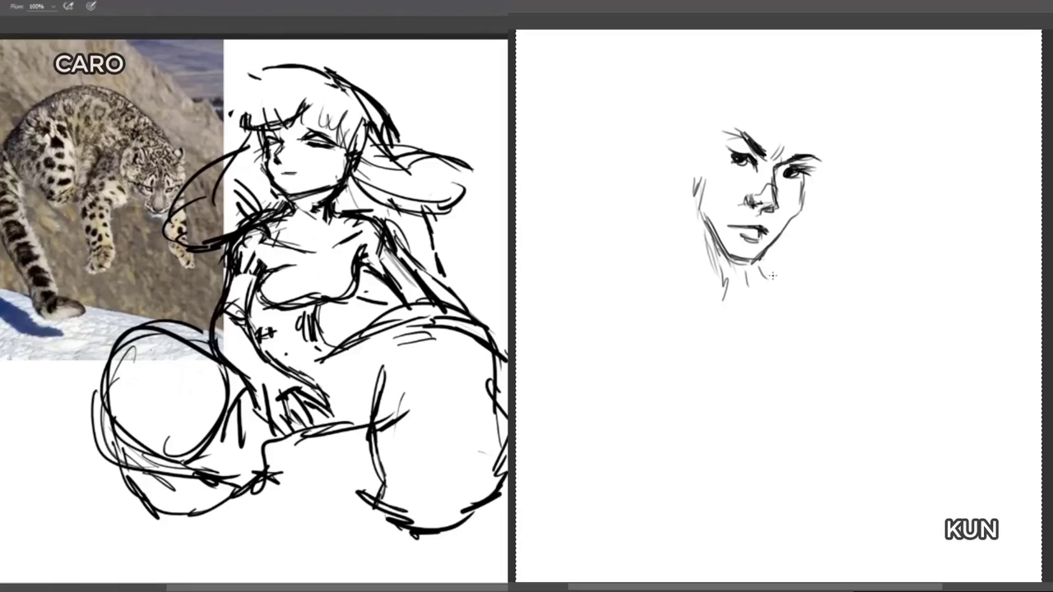
{"action": "mouse_move", "coordinate": [770, 248]}
{"action": "left_mouse_down"}
{"action": "mouse_move", "coordinate": [788, 298]}
{"action": "mouse_move", "coordinate": [767, 326]}
{"action": "left_mouse_up"}
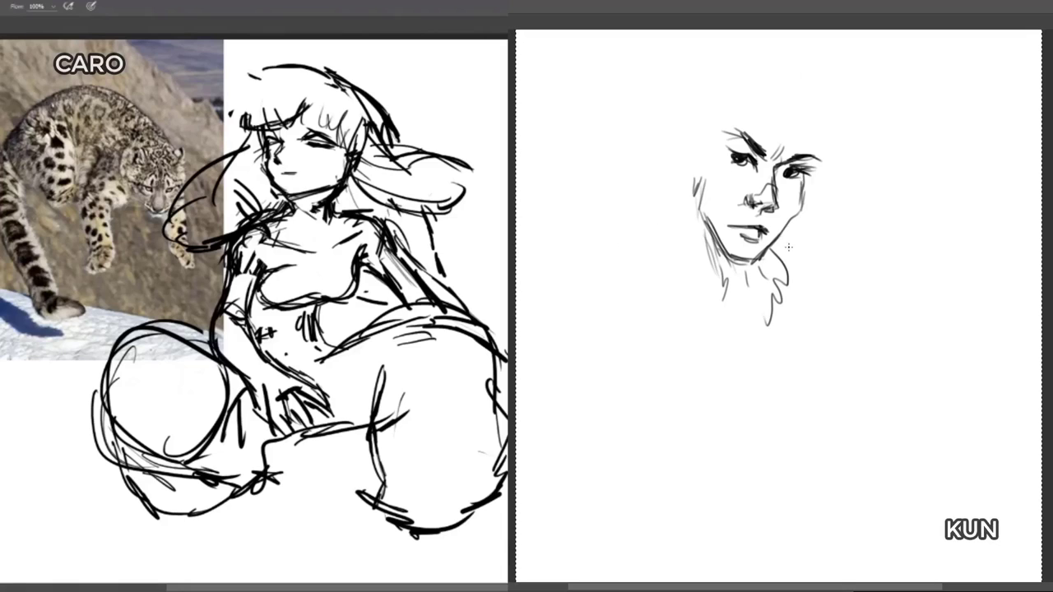
{"action": "key", "text": "e"}
{"action": "mouse_move", "coordinate": [789, 250]}
{"action": "left_mouse_down"}
{"action": "mouse_move", "coordinate": [780, 273]}
{"action": "mouse_move", "coordinate": [714, 273]}
{"action": "mouse_move", "coordinate": [725, 273]}
{"action": "left_mouse_up"}
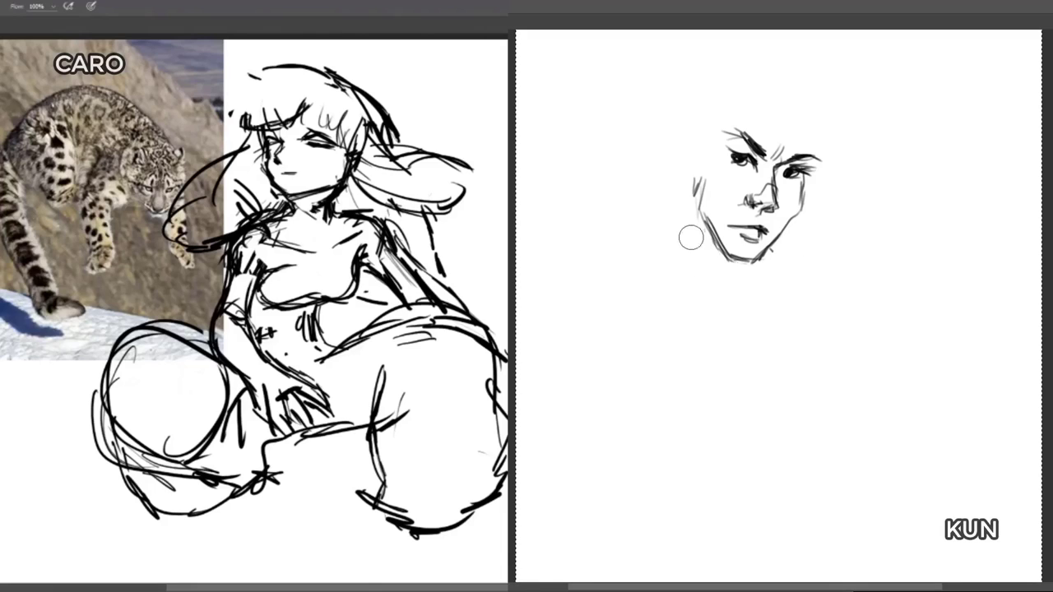
Erase the short cheek strokes and redraw the near side of the face wider, running down to the jaw.
{"action": "mouse_move", "coordinate": [702, 169]}
{"action": "left_mouse_down"}
{"action": "mouse_move", "coordinate": [696, 188]}
{"action": "mouse_move", "coordinate": [707, 192]}
{"action": "left_mouse_up"}
{"action": "left_click_drag", "start_coordinate": [682, 175], "coordinate": [708, 234]}
{"action": "mouse_move", "coordinate": [679, 191]}
{"action": "left_mouse_down"}
{"action": "mouse_move", "coordinate": [708, 248]}
{"action": "mouse_move", "coordinate": [718, 245]}
{"action": "left_mouse_up"}
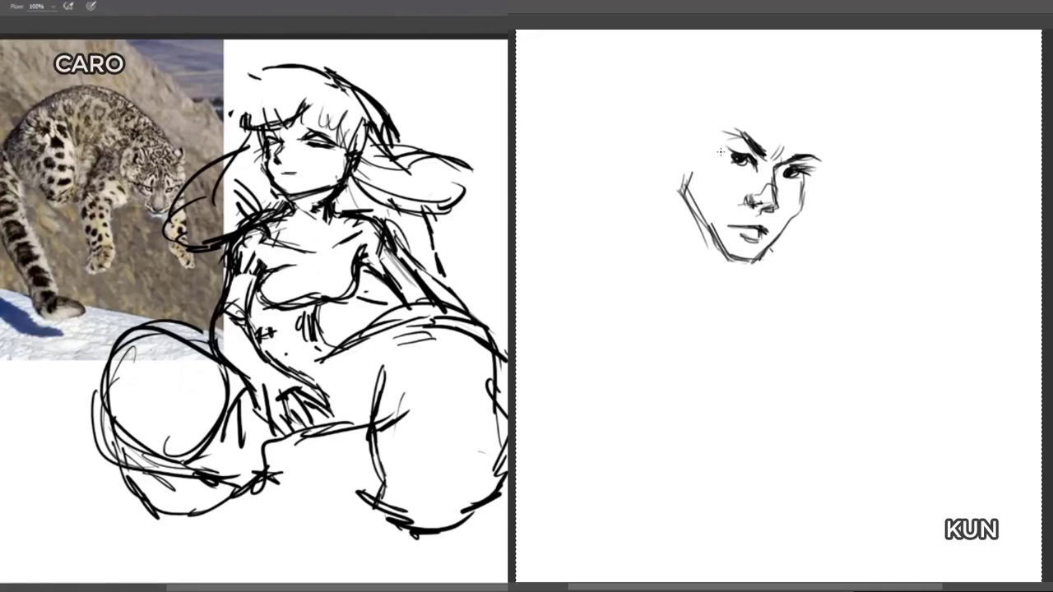
Draw the rounded skull and forehead contour above the frowning face, and add a long pointed ear at its side.
{"action": "left_click_drag", "start_coordinate": [815, 107], "coordinate": [802, 146]}
{"action": "mouse_move", "coordinate": [788, 92]}
{"action": "left_mouse_down"}
{"action": "mouse_move", "coordinate": [676, 171]}
{"action": "mouse_move", "coordinate": [687, 140]}
{"action": "mouse_move", "coordinate": [682, 177]}
{"action": "mouse_move", "coordinate": [806, 103]}
{"action": "mouse_move", "coordinate": [814, 155]}
{"action": "mouse_move", "coordinate": [684, 97]}
{"action": "mouse_move", "coordinate": [821, 129]}
{"action": "mouse_move", "coordinate": [682, 102]}
{"action": "left_mouse_up"}
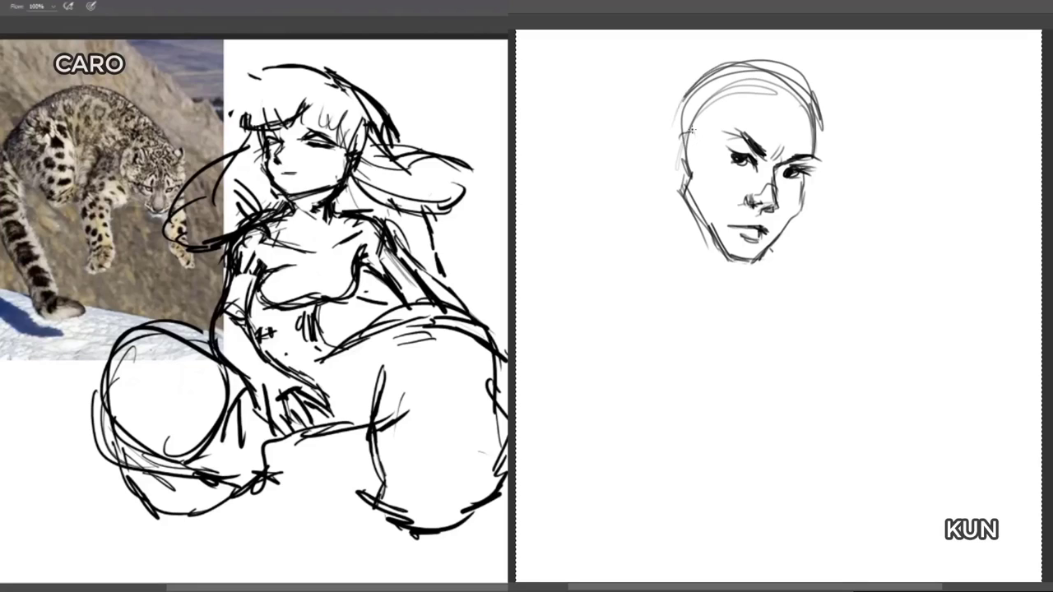
{"action": "mouse_move", "coordinate": [698, 141]}
{"action": "left_mouse_down"}
{"action": "mouse_move", "coordinate": [636, 105]}
{"action": "mouse_move", "coordinate": [627, 133]}
{"action": "mouse_move", "coordinate": [684, 155]}
{"action": "mouse_move", "coordinate": [625, 91]}
{"action": "left_mouse_up"}
{"action": "left_click_drag", "start_coordinate": [813, 92], "coordinate": [815, 158]}
{"action": "mouse_move", "coordinate": [822, 118]}
{"action": "left_mouse_down"}
{"action": "mouse_move", "coordinate": [819, 169]}
{"action": "mouse_move", "coordinate": [796, 219]}
{"action": "left_mouse_up"}
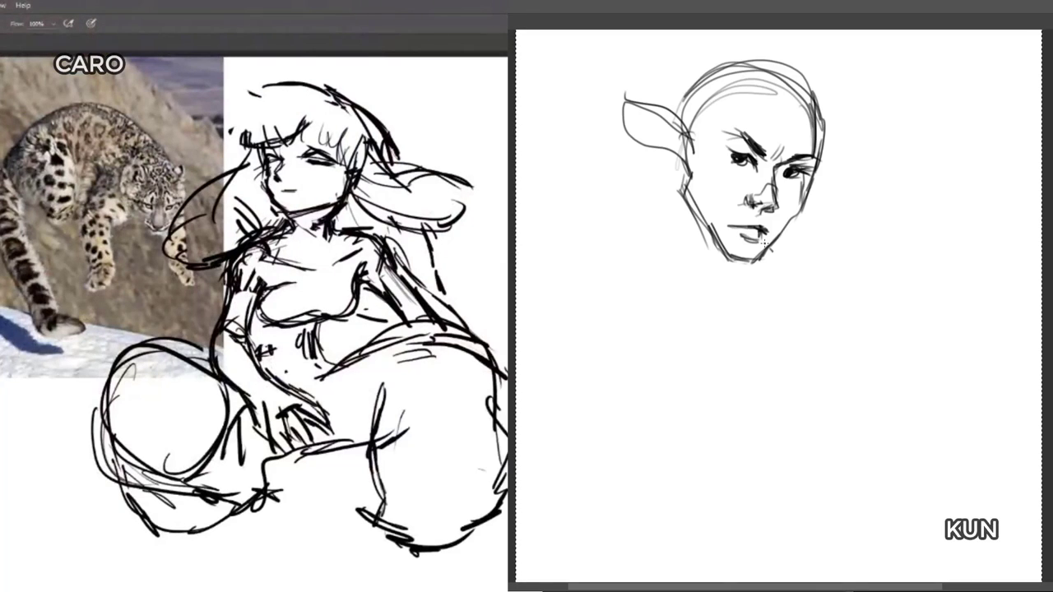
Erase the seated woman's rough arm lines, redraw her shoulder contour and erase the heavy line at the frowning face's temple.
{"action": "key", "text": "e"}
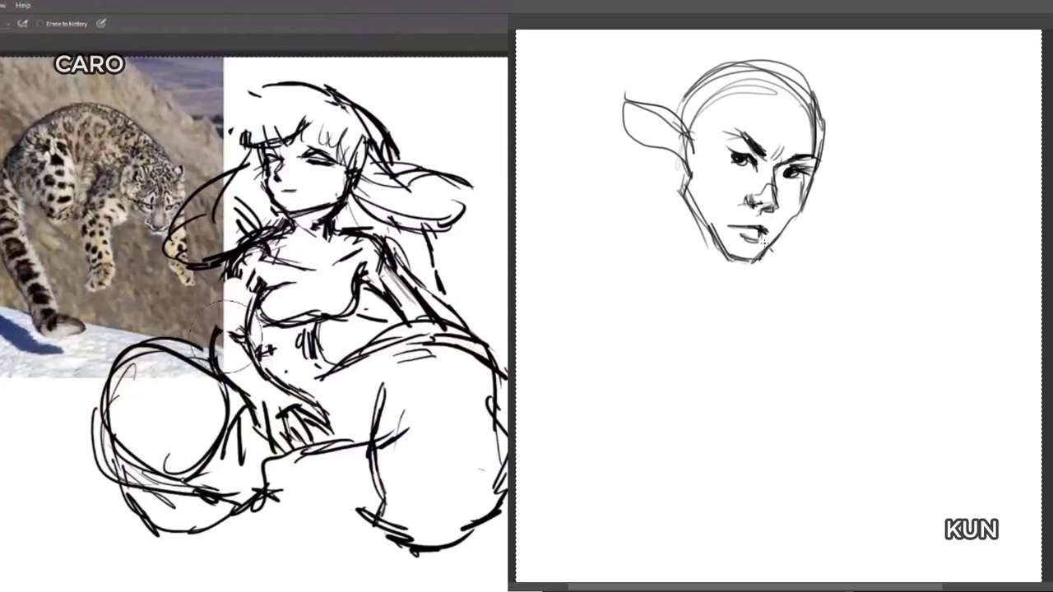
{"action": "mouse_move", "coordinate": [247, 325]}
{"action": "left_mouse_down"}
{"action": "mouse_move", "coordinate": [240, 293]}
{"action": "mouse_move", "coordinate": [222, 311]}
{"action": "mouse_move", "coordinate": [259, 265]}
{"action": "mouse_move", "coordinate": [247, 303]}
{"action": "mouse_move", "coordinate": [257, 261]}
{"action": "mouse_move", "coordinate": [229, 325]}
{"action": "left_mouse_up"}
{"action": "key", "text": "b"}
{"action": "key", "text": "e"}
{"action": "left_click_drag", "start_coordinate": [812, 116], "coordinate": [810, 156]}
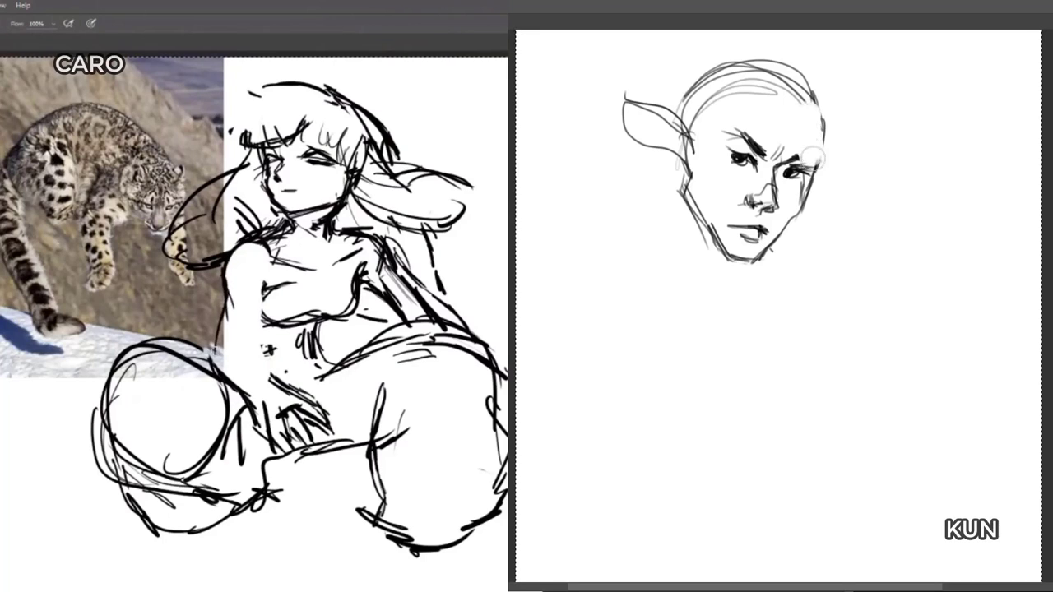
Erase the inner arcs on the frowning head's skull, clean up its far temple and rework the seated woman's outer arm line.
{"action": "mouse_move", "coordinate": [793, 100]}
{"action": "left_mouse_down"}
{"action": "mouse_move", "coordinate": [723, 108]}
{"action": "mouse_move", "coordinate": [746, 117]}
{"action": "mouse_move", "coordinate": [686, 155]}
{"action": "left_mouse_up"}
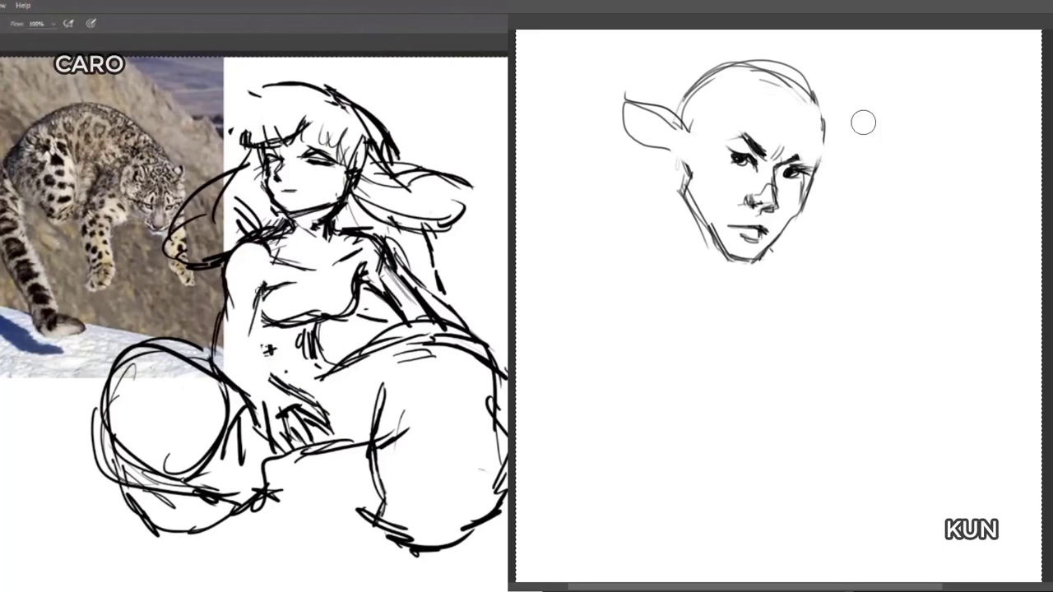
{"action": "left_click_drag", "start_coordinate": [824, 157], "coordinate": [810, 190]}
{"action": "key", "text": "e"}
{"action": "key", "text": "b"}
{"action": "mouse_move", "coordinate": [232, 298]}
{"action": "left_mouse_down"}
{"action": "mouse_move", "coordinate": [230, 333]}
{"action": "mouse_move", "coordinate": [230, 309]}
{"action": "left_mouse_up"}
{"action": "left_click_drag", "start_coordinate": [810, 176], "coordinate": [802, 206]}
{"action": "left_click_drag", "start_coordinate": [231, 308], "coordinate": [227, 283]}
{"action": "left_click_drag", "start_coordinate": [809, 177], "coordinate": [821, 157]}
Redraw the head's far temple, add a small ear on that side and darken the seated woman's arm contours.
{"action": "key", "text": "b"}
{"action": "left_click_drag", "start_coordinate": [226, 274], "coordinate": [222, 309]}
{"action": "left_click_drag", "start_coordinate": [821, 156], "coordinate": [820, 95]}
{"action": "left_click_drag", "start_coordinate": [224, 285], "coordinate": [216, 334]}
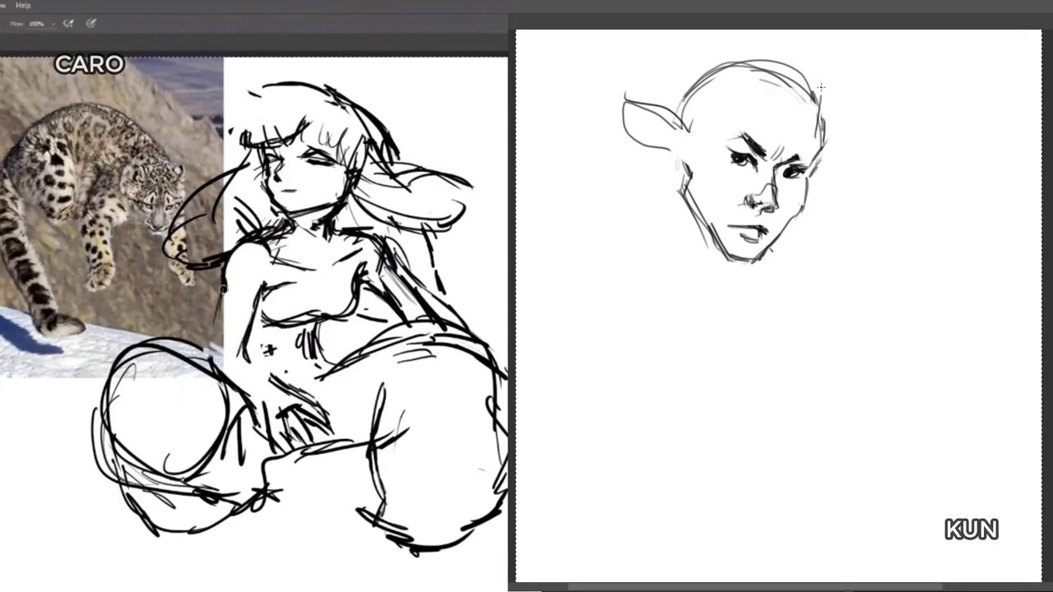
{"action": "left_click_drag", "start_coordinate": [816, 125], "coordinate": [821, 86]}
{"action": "left_click_drag", "start_coordinate": [224, 288], "coordinate": [218, 349]}
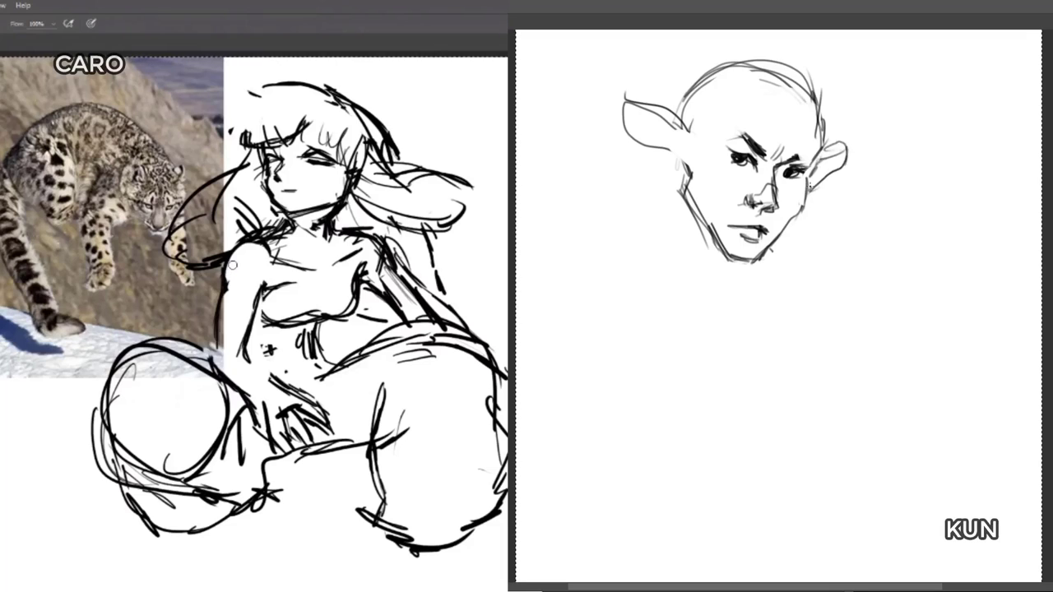
Erase the seated woman's heavy side and under-bust lines and redraw them with thinner curves.
{"action": "key", "text": "e"}
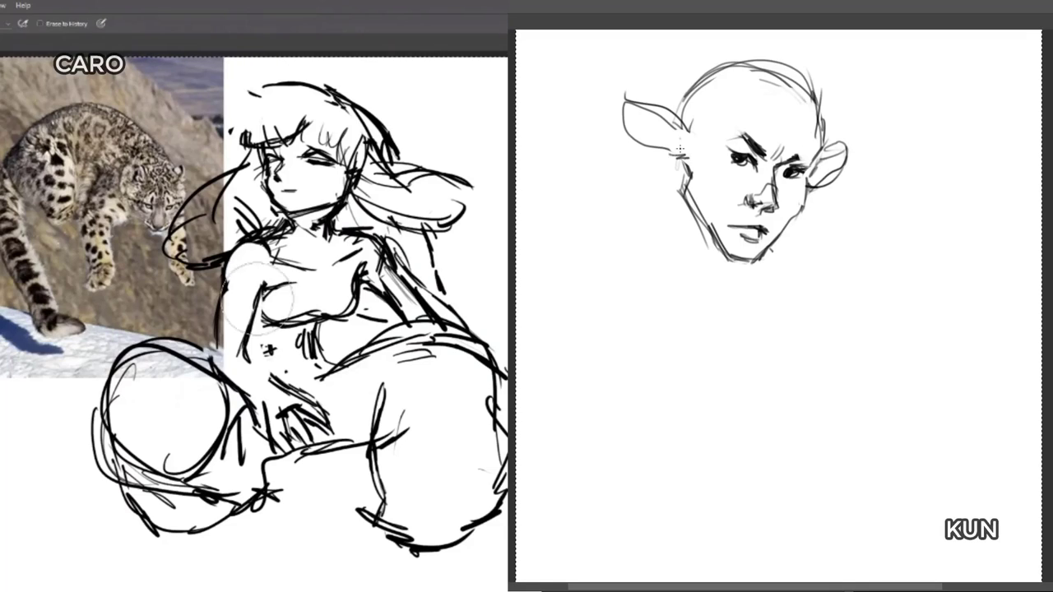
{"action": "left_click_drag", "start_coordinate": [257, 292], "coordinate": [243, 345]}
{"action": "key", "text": "b"}
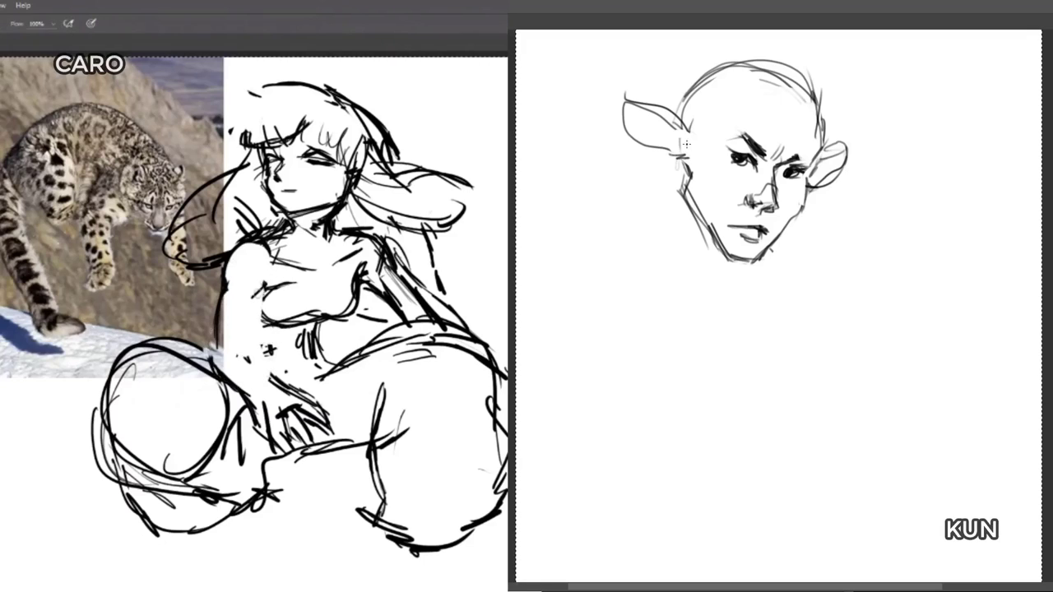
{"action": "mouse_move", "coordinate": [247, 352]}
{"action": "left_mouse_down"}
{"action": "mouse_move", "coordinate": [235, 288]}
{"action": "mouse_move", "coordinate": [313, 319]}
{"action": "left_mouse_up"}
{"action": "key", "text": "e"}
{"action": "key", "text": "b"}
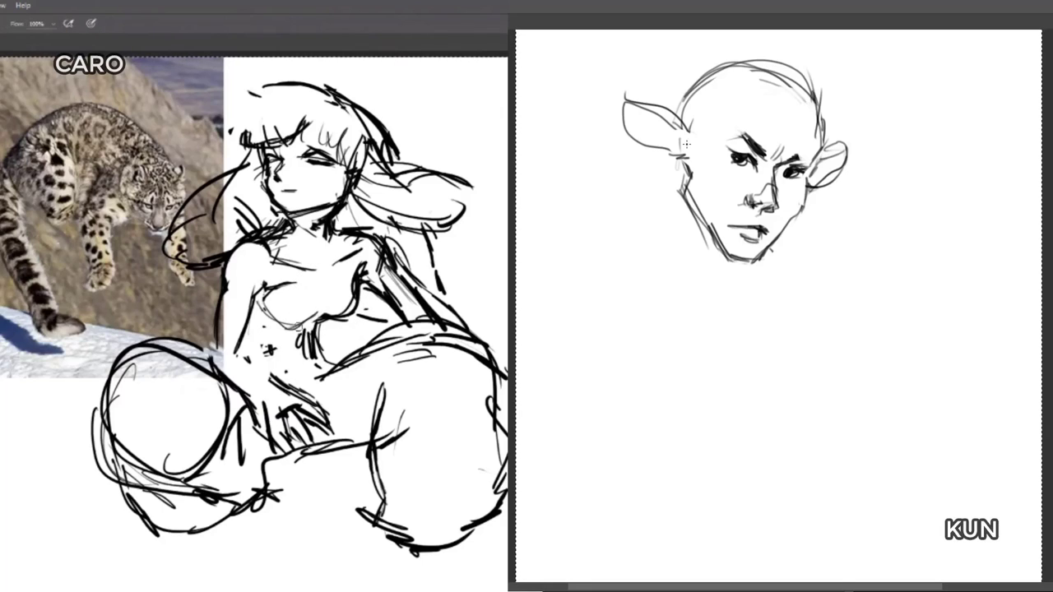
Erase the hatching below the woman's chest, start her waist line and draw the frowning head's near temple.
{"action": "key", "text": "e"}
{"action": "left_click_drag", "start_coordinate": [305, 338], "coordinate": [305, 365]}
{"action": "key", "text": "b"}
{"action": "left_click_drag", "start_coordinate": [319, 322], "coordinate": [307, 348]}
{"action": "left_click_drag", "start_coordinate": [686, 128], "coordinate": [698, 153]}
{"action": "left_click_drag", "start_coordinate": [322, 321], "coordinate": [311, 344]}
{"action": "left_click_drag", "start_coordinate": [691, 126], "coordinate": [702, 162]}
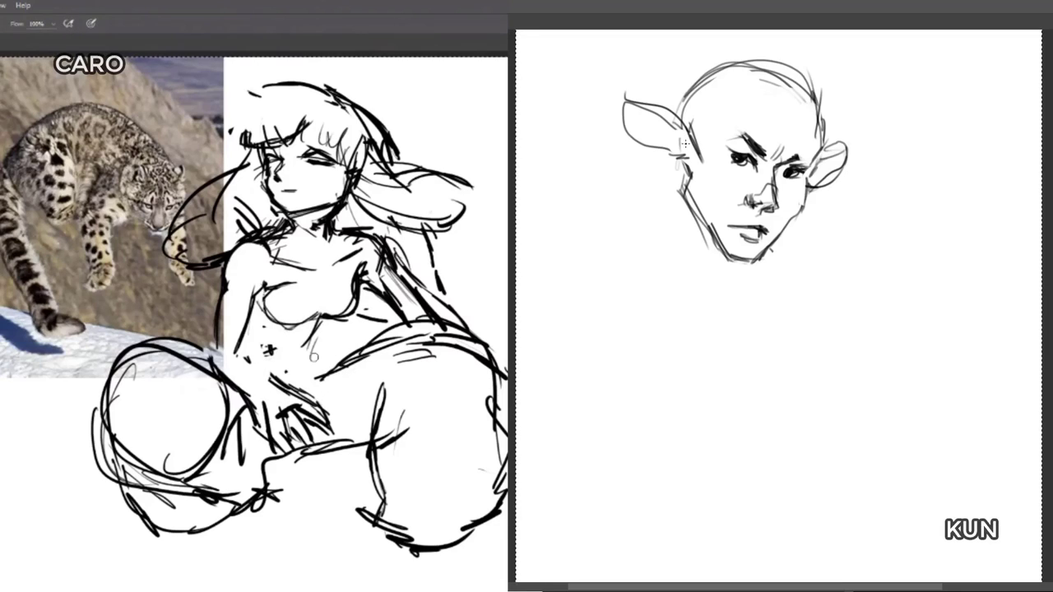
Strengthen both sides of the woman's waist and add inner fold lines where the frowning head's near ear attaches.
{"action": "left_click_drag", "start_coordinate": [311, 344], "coordinate": [320, 360]}
{"action": "left_click_drag", "start_coordinate": [674, 127], "coordinate": [686, 158]}
{"action": "left_click_drag", "start_coordinate": [327, 320], "coordinate": [310, 340]}
{"action": "left_click_drag", "start_coordinate": [676, 130], "coordinate": [685, 155]}
{"action": "left_click_drag", "start_coordinate": [329, 319], "coordinate": [309, 336]}
{"action": "left_click_drag", "start_coordinate": [683, 154], "coordinate": [692, 170]}
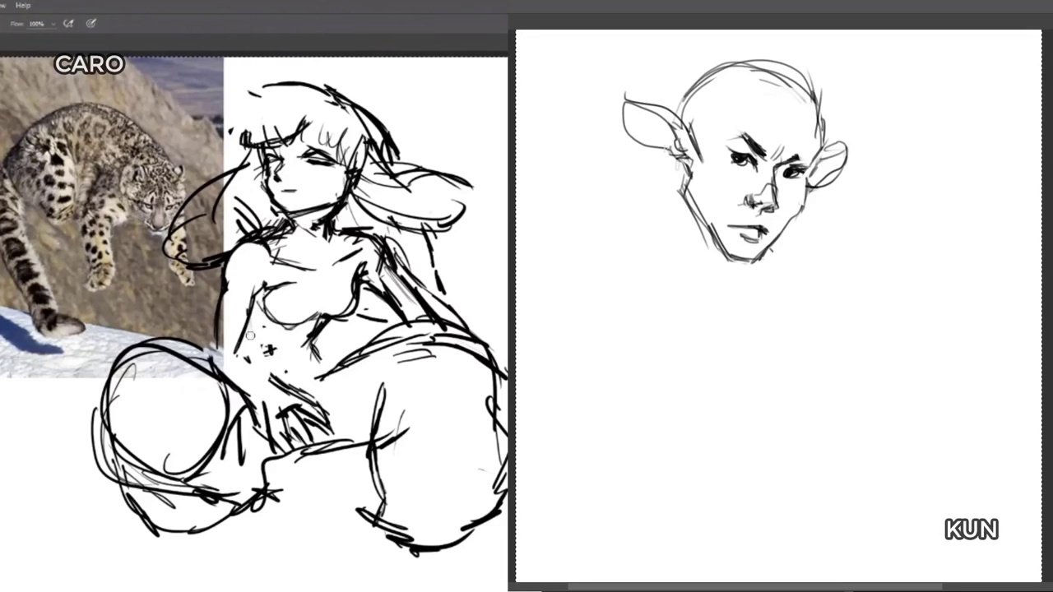
{"action": "left_click_drag", "start_coordinate": [252, 322], "coordinate": [237, 354]}
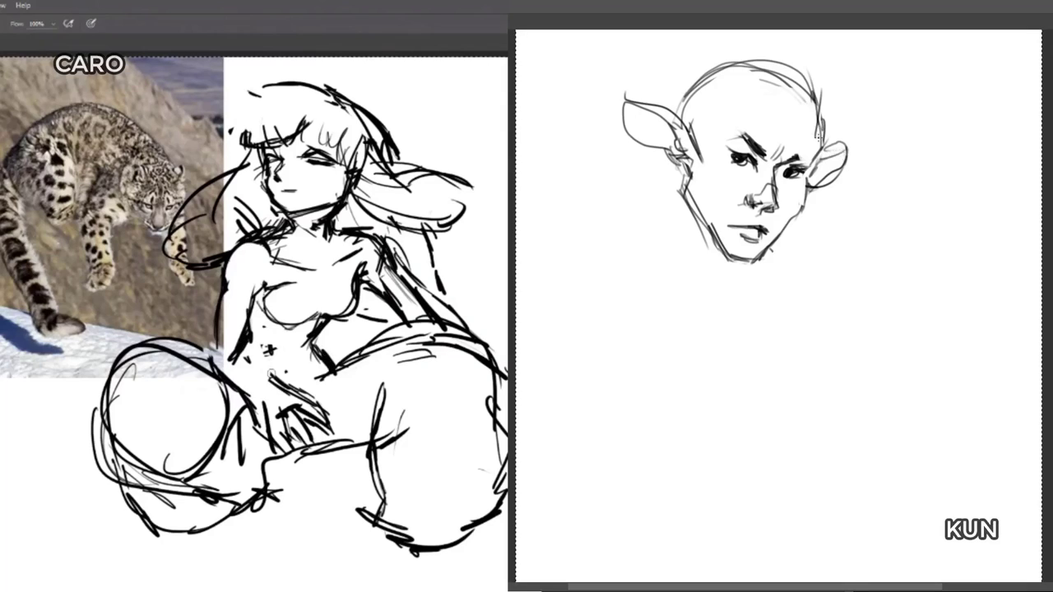
Draw the waistband line across the woman's hips, erase the marks beside her wrist and retrace the round knee's upper contour.
{"action": "left_click_drag", "start_coordinate": [281, 379], "coordinate": [336, 373]}
{"action": "mouse_move", "coordinate": [265, 373]}
{"action": "left_mouse_down"}
{"action": "mouse_move", "coordinate": [328, 371]}
{"action": "mouse_move", "coordinate": [336, 360]}
{"action": "mouse_move", "coordinate": [322, 363]}
{"action": "left_mouse_up"}
{"action": "key", "text": "e"}
{"action": "mouse_move", "coordinate": [253, 366]}
{"action": "left_mouse_down"}
{"action": "mouse_move", "coordinate": [251, 392]}
{"action": "mouse_move", "coordinate": [251, 364]}
{"action": "mouse_move", "coordinate": [230, 348]}
{"action": "mouse_move", "coordinate": [263, 376]}
{"action": "left_mouse_up"}
{"action": "key", "text": "b"}
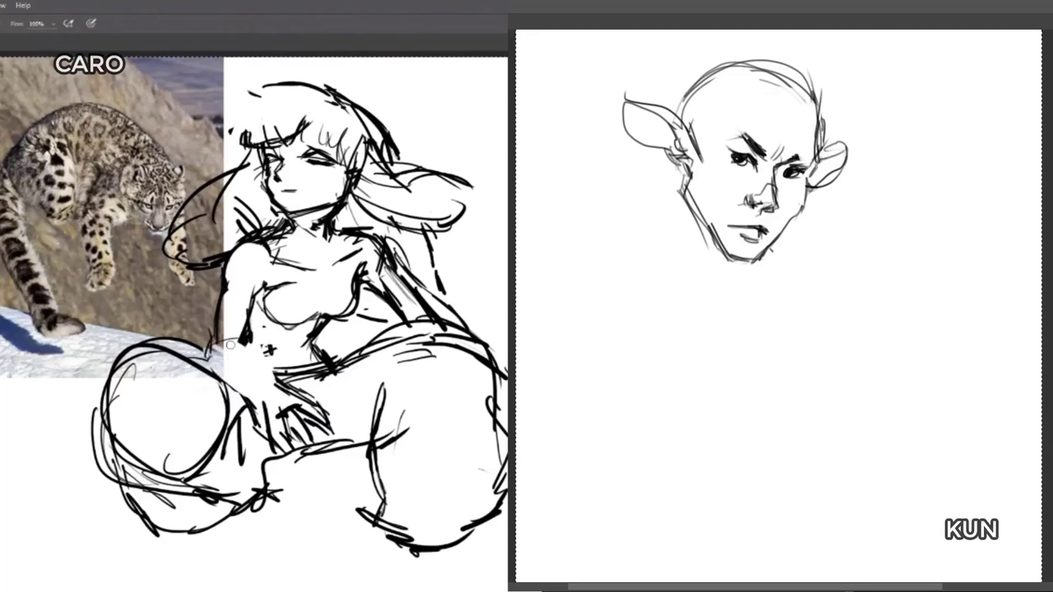
{"action": "key", "text": "e"}
{"action": "key", "text": "b"}
{"action": "left_click_drag", "start_coordinate": [174, 341], "coordinate": [230, 381]}
{"action": "mouse_move", "coordinate": [187, 343]}
{"action": "left_mouse_down"}
{"action": "mouse_move", "coordinate": [233, 395]}
{"action": "mouse_move", "coordinate": [230, 423]}
{"action": "left_mouse_up"}
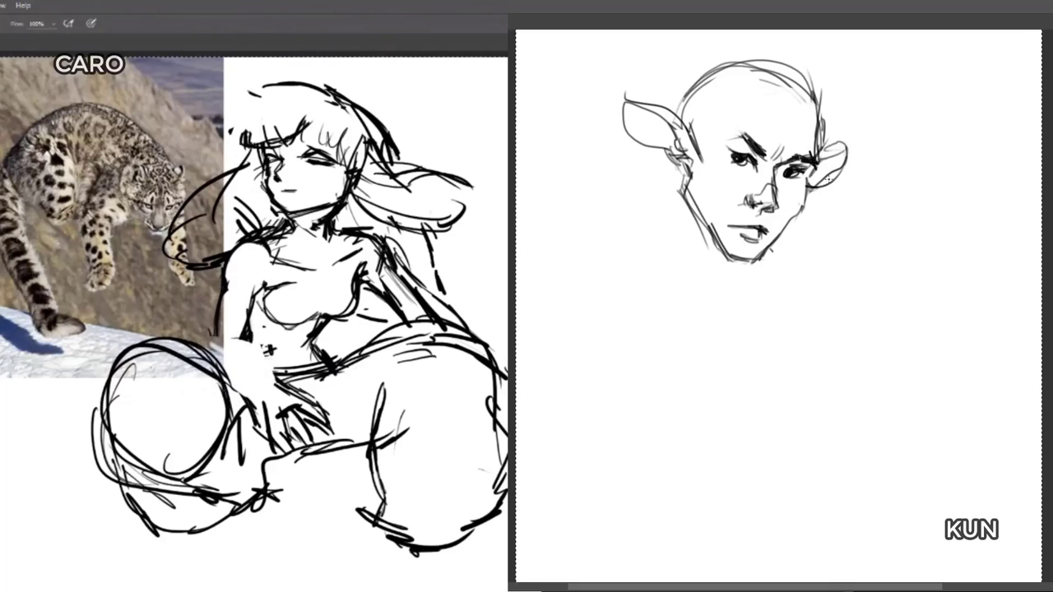
Erase the inner line of the woman's large thigh, redraw it and sketch rough contours for both lower legs.
{"action": "left_click_drag", "start_coordinate": [391, 464], "coordinate": [317, 359]}
{"action": "key", "text": "e"}
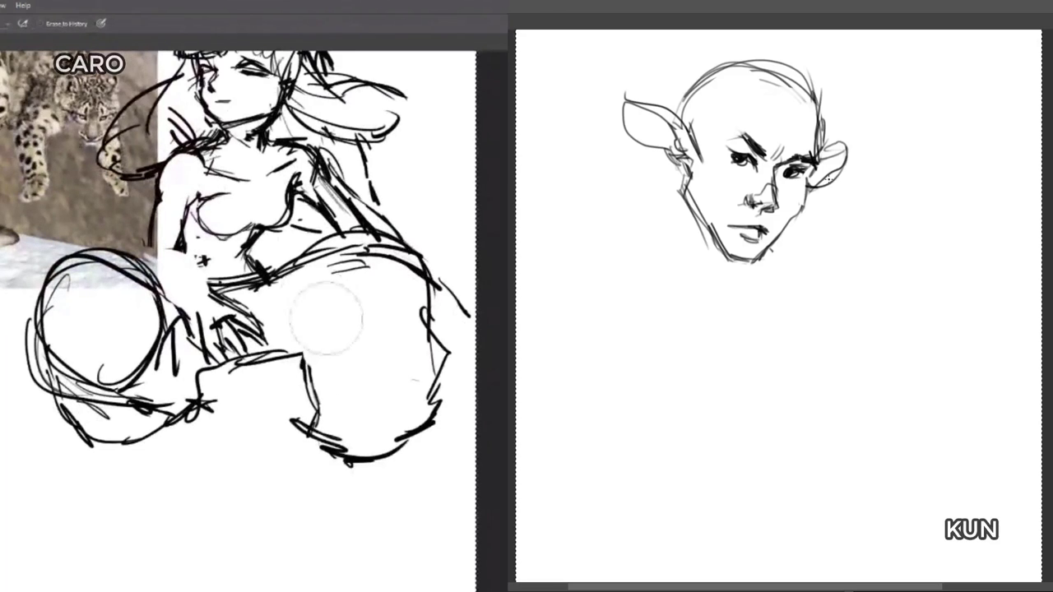
{"action": "key", "text": "b"}
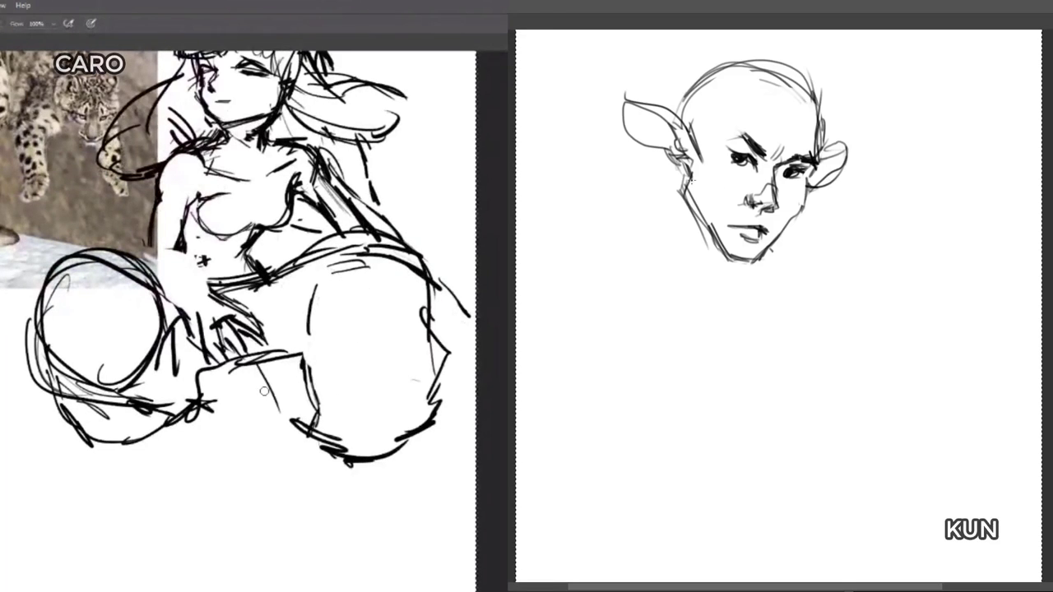
{"action": "mouse_move", "coordinate": [260, 355]}
{"action": "left_mouse_down"}
{"action": "mouse_move", "coordinate": [294, 444]}
{"action": "mouse_move", "coordinate": [280, 469]}
{"action": "left_mouse_up"}
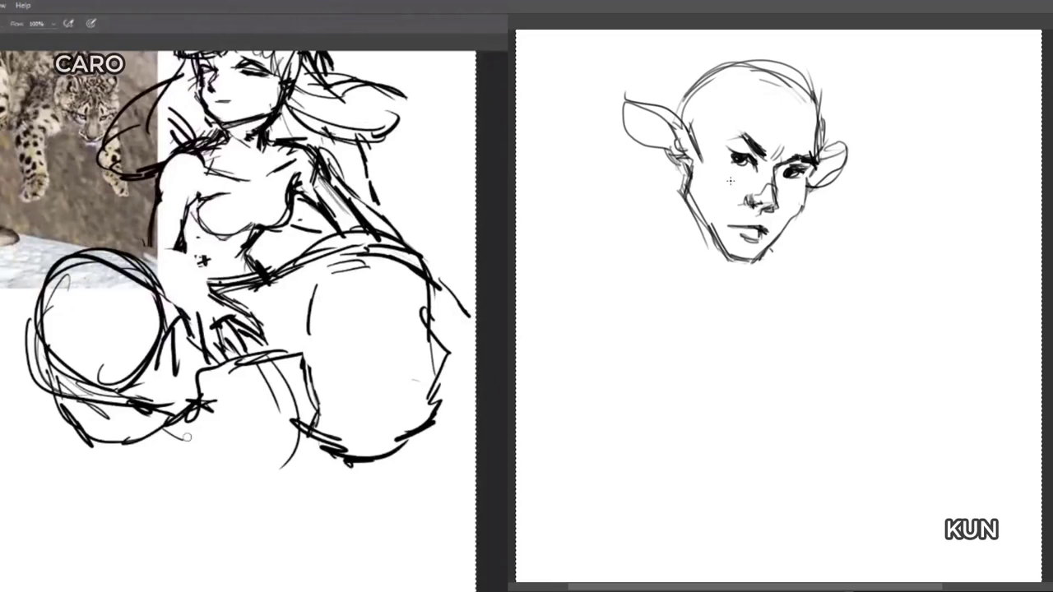
{"action": "left_click_drag", "start_coordinate": [163, 427], "coordinate": [192, 463]}
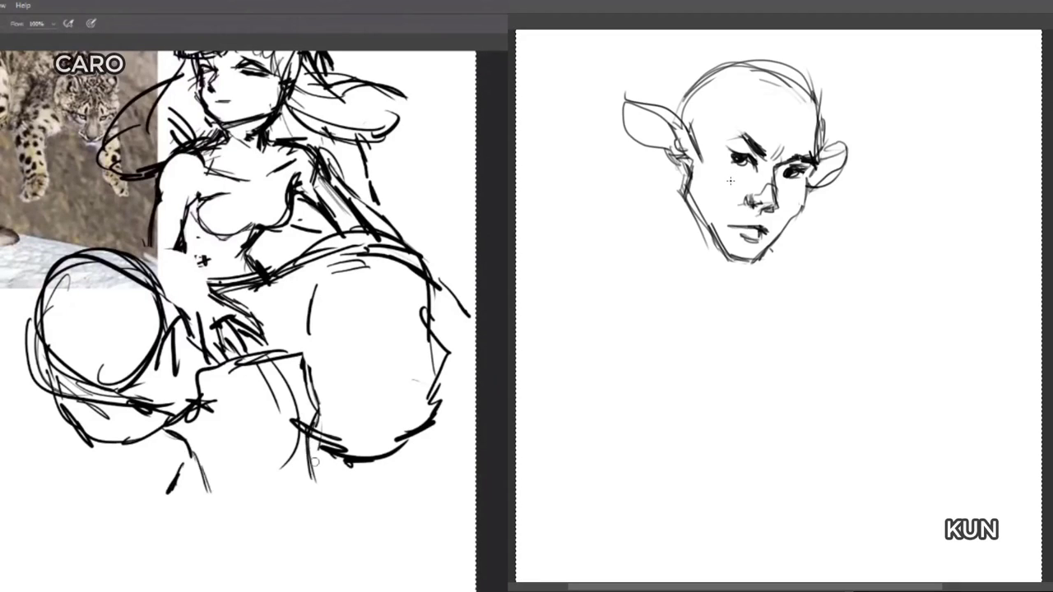
{"action": "left_click_drag", "start_coordinate": [315, 462], "coordinate": [314, 481]}
{"action": "left_click_drag", "start_coordinate": [332, 261], "coordinate": [294, 495]}
Sketch a broad foot with toe divisions beneath the woman's large bent leg.
{"action": "mouse_move", "coordinate": [306, 508]}
{"action": "left_mouse_down"}
{"action": "mouse_move", "coordinate": [318, 520]}
{"action": "mouse_move", "coordinate": [431, 520]}
{"action": "left_mouse_up"}
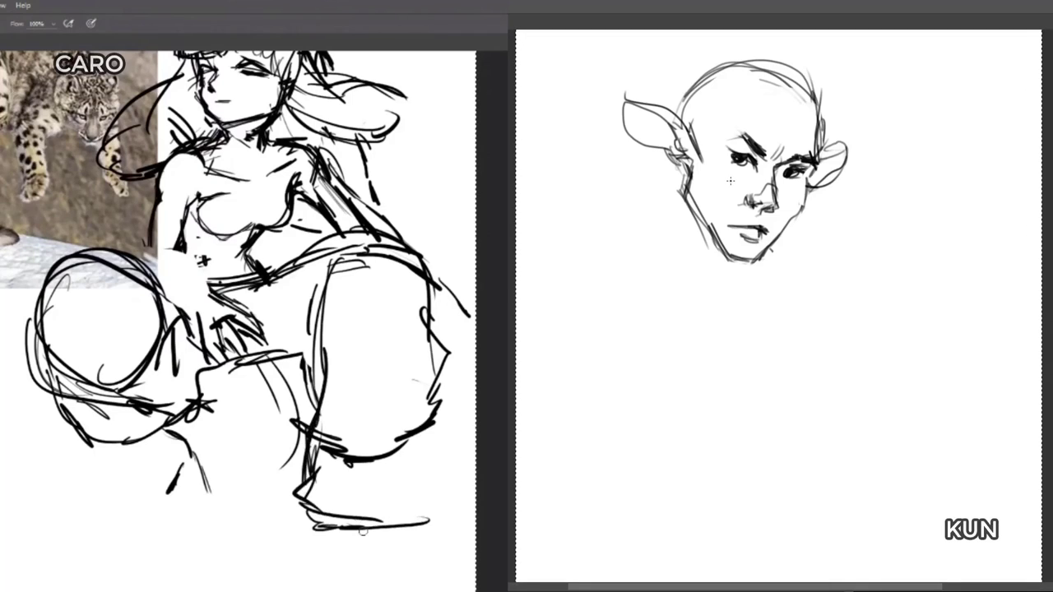
{"action": "mouse_move", "coordinate": [357, 533]}
{"action": "left_mouse_down"}
{"action": "mouse_move", "coordinate": [425, 529]}
{"action": "mouse_move", "coordinate": [355, 543]}
{"action": "mouse_move", "coordinate": [448, 539]}
{"action": "left_mouse_up"}
{"action": "left_click_drag", "start_coordinate": [413, 482], "coordinate": [454, 519]}
{"action": "mouse_move", "coordinate": [375, 483]}
{"action": "left_mouse_down"}
{"action": "mouse_move", "coordinate": [338, 509]}
{"action": "mouse_move", "coordinate": [342, 499]}
{"action": "mouse_move", "coordinate": [335, 532]}
{"action": "left_mouse_up"}
{"action": "left_click_drag", "start_coordinate": [326, 494], "coordinate": [331, 539]}
{"action": "mouse_move", "coordinate": [318, 498]}
{"action": "left_mouse_down"}
{"action": "mouse_move", "coordinate": [321, 544]}
{"action": "mouse_move", "coordinate": [370, 545]}
{"action": "left_mouse_up"}
{"action": "left_click_drag", "start_coordinate": [359, 494], "coordinate": [362, 551]}
{"action": "left_click_drag", "start_coordinate": [380, 489], "coordinate": [388, 544]}
{"action": "mouse_move", "coordinate": [416, 484]}
{"action": "left_mouse_down"}
{"action": "mouse_move", "coordinate": [436, 548]}
{"action": "mouse_move", "coordinate": [447, 520]}
{"action": "left_mouse_up"}
Erase the doubled lines along the frowning head's crown and add ankle strokes above the woman's foot.
{"action": "left_click_drag", "start_coordinate": [734, 66], "coordinate": [715, 75]}
{"action": "left_click_drag", "start_coordinate": [396, 483], "coordinate": [375, 475]}
{"action": "left_click_drag", "start_coordinate": [715, 75], "coordinate": [737, 69]}
{"action": "left_click_drag", "start_coordinate": [366, 466], "coordinate": [375, 479]}
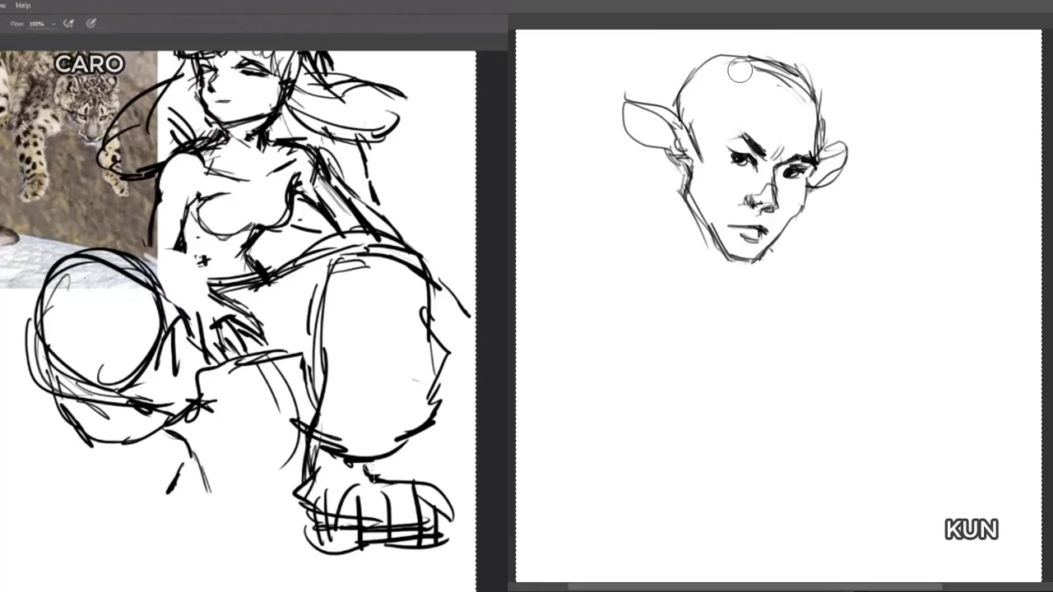
{"action": "mouse_move", "coordinate": [737, 68]}
{"action": "left_mouse_down"}
{"action": "mouse_move", "coordinate": [801, 112]}
{"action": "mouse_move", "coordinate": [813, 106]}
{"action": "left_mouse_up"}
{"action": "mouse_move", "coordinate": [309, 461]}
{"action": "left_mouse_down"}
{"action": "mouse_move", "coordinate": [320, 475]}
{"action": "mouse_move", "coordinate": [288, 496]}
{"action": "mouse_move", "coordinate": [320, 539]}
{"action": "left_mouse_up"}
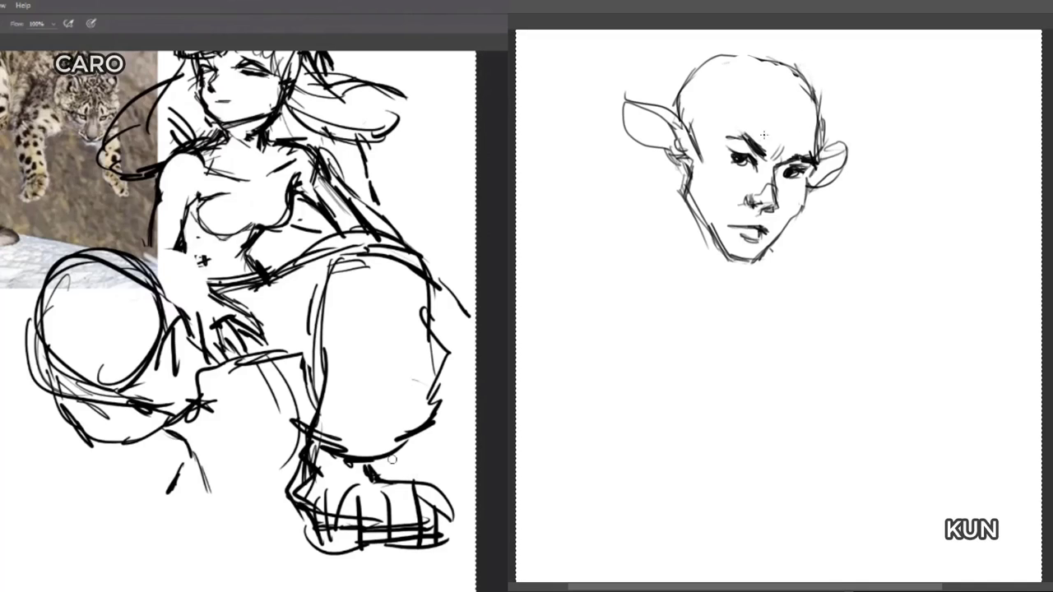
Erase the woman's lower leg between knee and foot, and redraw the rounded underside of the large bent leg.
{"action": "key", "text": "e"}
{"action": "mouse_move", "coordinate": [317, 451]}
{"action": "left_mouse_down"}
{"action": "mouse_move", "coordinate": [312, 463]}
{"action": "mouse_move", "coordinate": [365, 466]}
{"action": "mouse_move", "coordinate": [304, 443]}
{"action": "mouse_move", "coordinate": [357, 458]}
{"action": "mouse_move", "coordinate": [343, 456]}
{"action": "mouse_move", "coordinate": [340, 338]}
{"action": "left_mouse_up"}
{"action": "left_click_drag", "start_coordinate": [884, 79], "coordinate": [881, 80]}
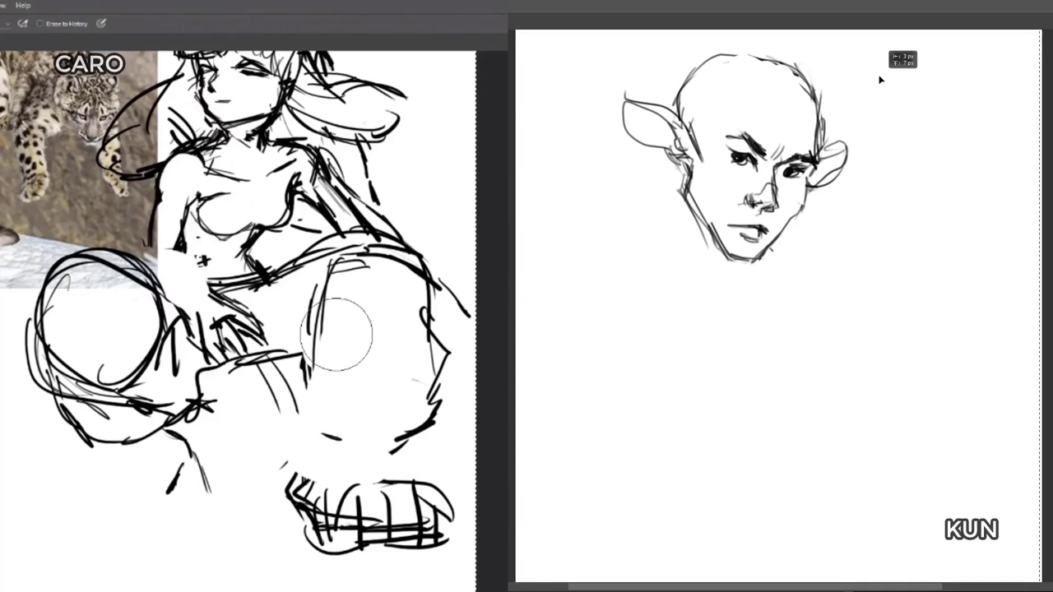
{"action": "key", "text": "b"}
{"action": "left_click_drag", "start_coordinate": [319, 338], "coordinate": [294, 392]}
{"action": "left_click_drag", "start_coordinate": [295, 392], "coordinate": [336, 439]}
Move the frowning head to the middle of its canvas and clear the selection.
{"action": "left_click_drag", "start_coordinate": [846, 145], "coordinate": [921, 271]}
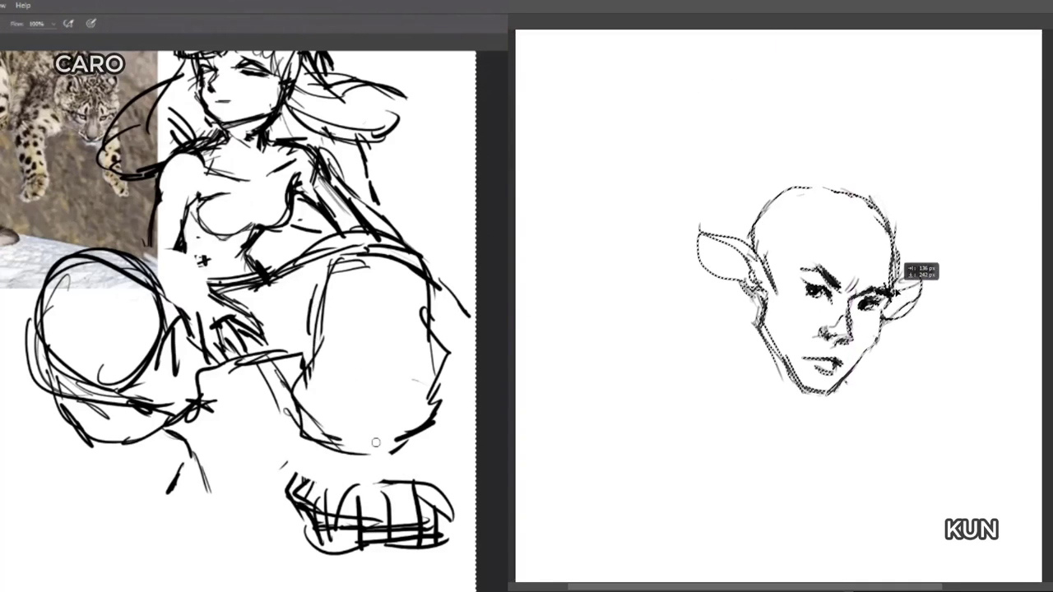
{"action": "key", "text": "ctrl+d"}
{"action": "key", "text": "b"}
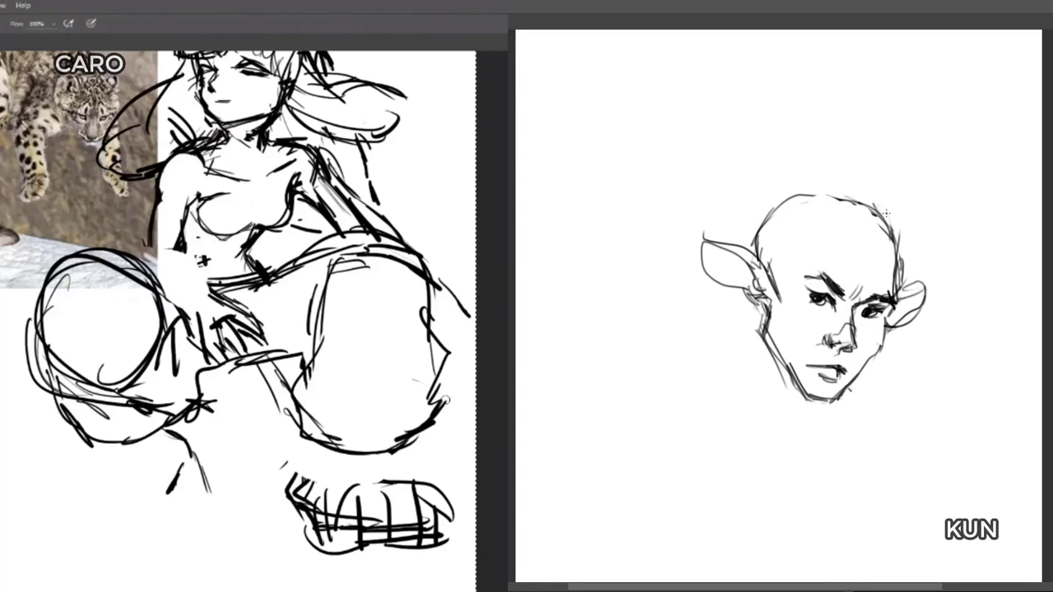
Rework the large thigh's outer contour, erasing its heavy edge and the long diagonal stroke beside it.
{"action": "mouse_move", "coordinate": [435, 372]}
{"action": "left_mouse_down"}
{"action": "mouse_move", "coordinate": [421, 281]}
{"action": "mouse_move", "coordinate": [407, 352]}
{"action": "left_mouse_up"}
{"action": "key", "text": "e"}
{"action": "mouse_move", "coordinate": [394, 314]}
{"action": "left_mouse_down"}
{"action": "mouse_move", "coordinate": [375, 324]}
{"action": "mouse_move", "coordinate": [422, 358]}
{"action": "left_mouse_up"}
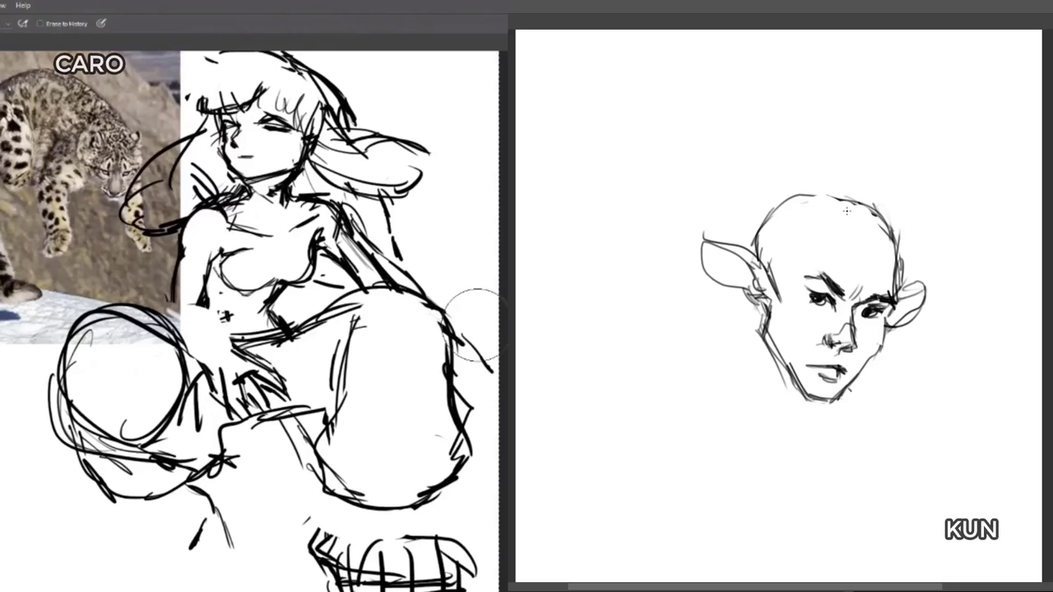
{"action": "left_click_drag", "start_coordinate": [480, 327], "coordinate": [492, 360]}
{"action": "left_click_drag", "start_coordinate": [421, 355], "coordinate": [432, 400]}
Start the base of a horn on the frowning head's crown and strengthen the inner line of the woman's large thigh.
{"action": "key", "text": "b"}
{"action": "mouse_move", "coordinate": [813, 232]}
{"action": "left_mouse_down"}
{"action": "mouse_move", "coordinate": [837, 223]}
{"action": "mouse_move", "coordinate": [843, 166]}
{"action": "left_mouse_up"}
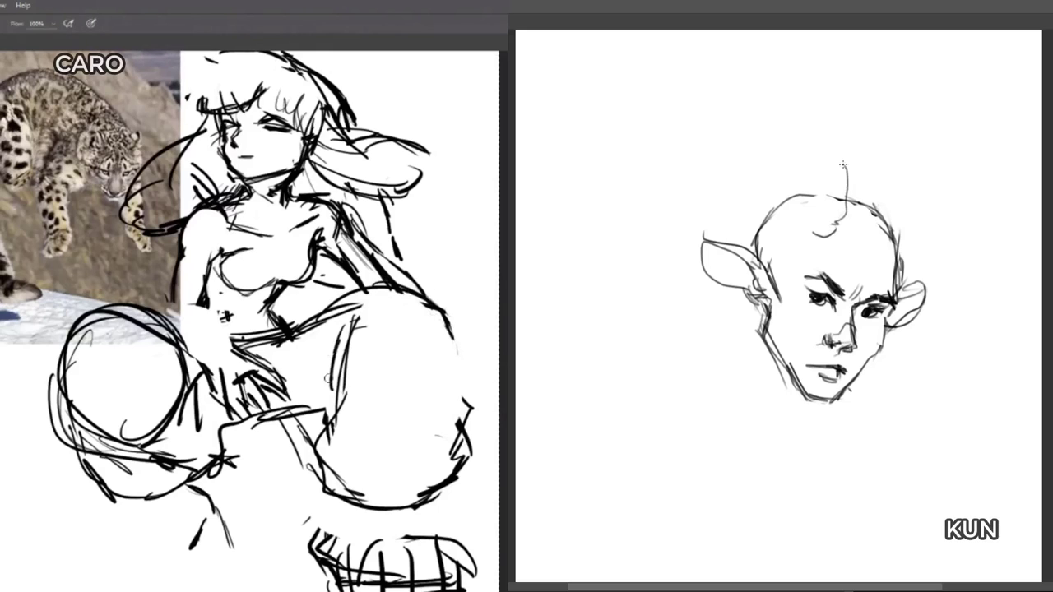
{"action": "left_click_drag", "start_coordinate": [339, 353], "coordinate": [329, 421]}
{"action": "mouse_move", "coordinate": [848, 202]}
{"action": "left_mouse_down"}
{"action": "mouse_move", "coordinate": [847, 155]}
{"action": "mouse_move", "coordinate": [777, 30]}
{"action": "left_mouse_up"}
{"action": "key", "text": "ctrl+z"}
{"action": "left_click_drag", "start_coordinate": [863, 156], "coordinate": [788, 34]}
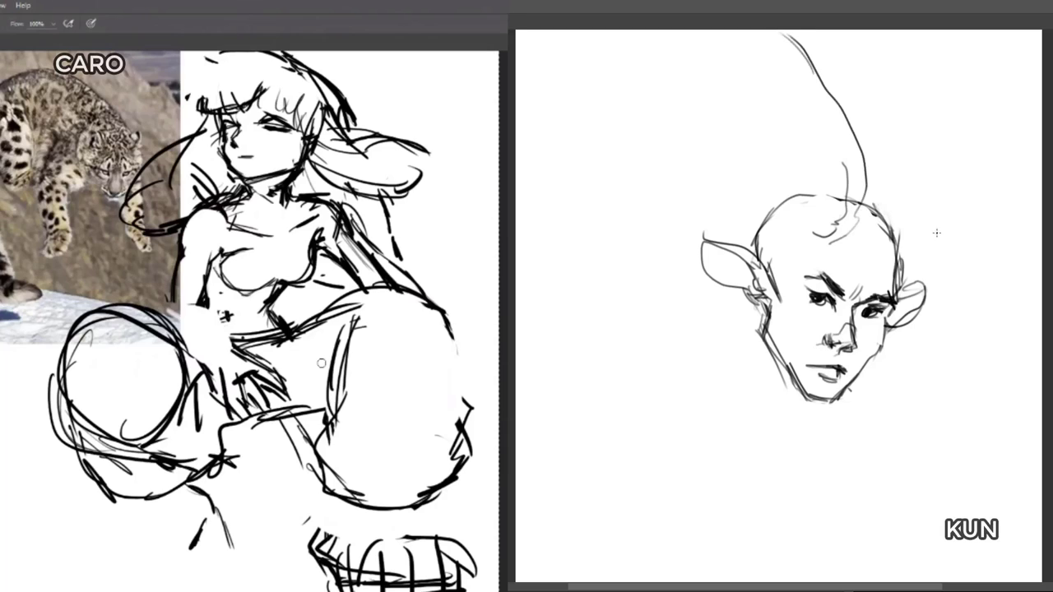
{"action": "key", "text": "ctrl+z"}
Draw a tall curved horn above the head's near side, begin the far horn's outer edge and add the woman's ankle line.
{"action": "left_click_drag", "start_coordinate": [832, 233], "coordinate": [843, 140]}
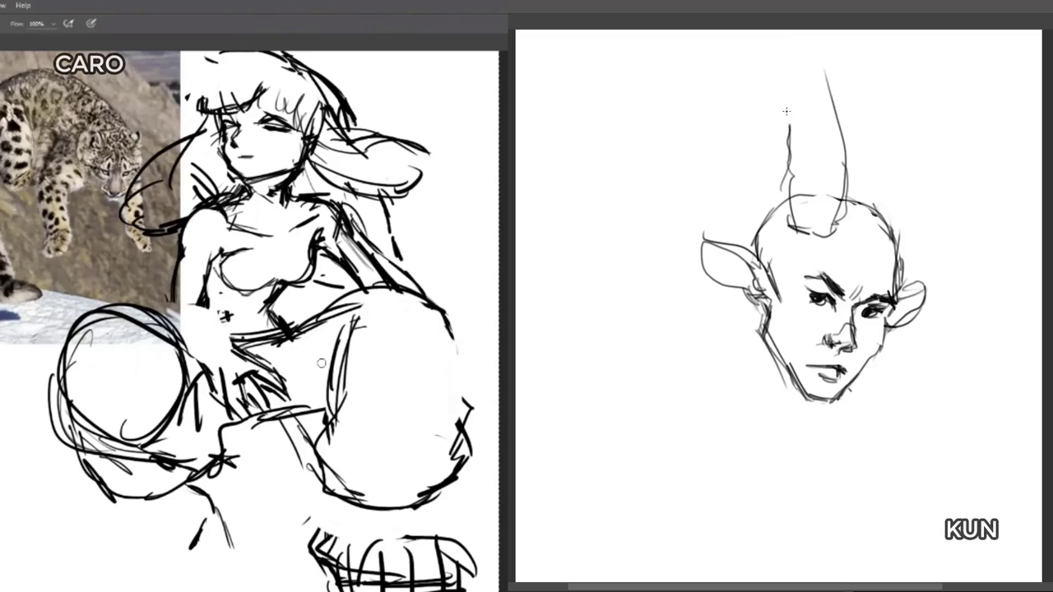
{"action": "left_click_drag", "start_coordinate": [761, 51], "coordinate": [798, 116]}
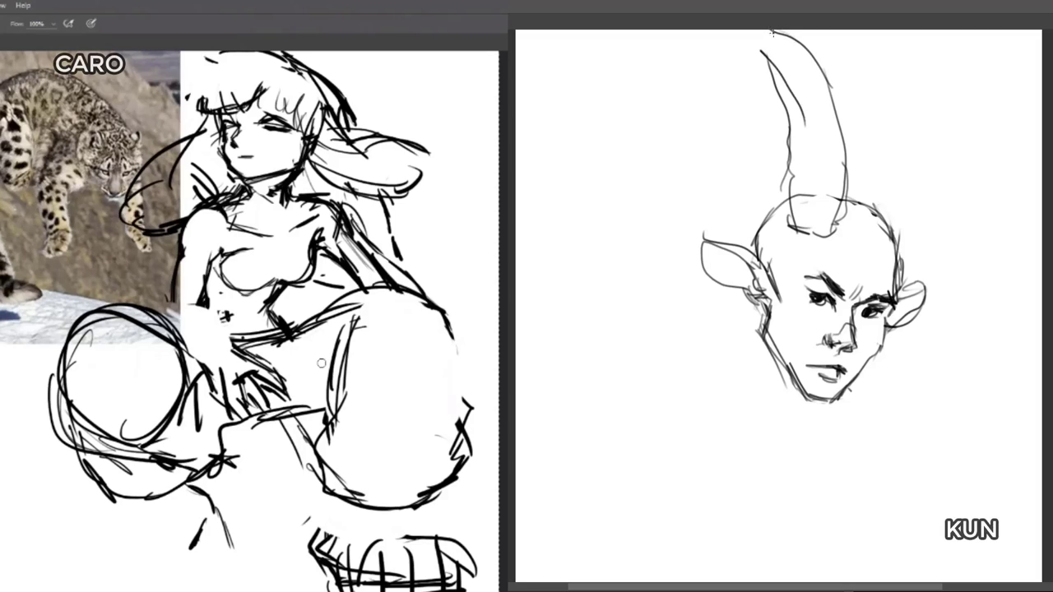
{"action": "mouse_move", "coordinate": [851, 224]}
{"action": "left_mouse_down"}
{"action": "mouse_move", "coordinate": [823, 240]}
{"action": "mouse_move", "coordinate": [905, 230]}
{"action": "mouse_move", "coordinate": [946, 160]}
{"action": "mouse_move", "coordinate": [928, 41]}
{"action": "mouse_move", "coordinate": [950, 159]}
{"action": "left_mouse_up"}
{"action": "left_click_drag", "start_coordinate": [319, 528], "coordinate": [324, 564]}
{"action": "left_click_drag", "start_coordinate": [885, 236], "coordinate": [909, 231]}
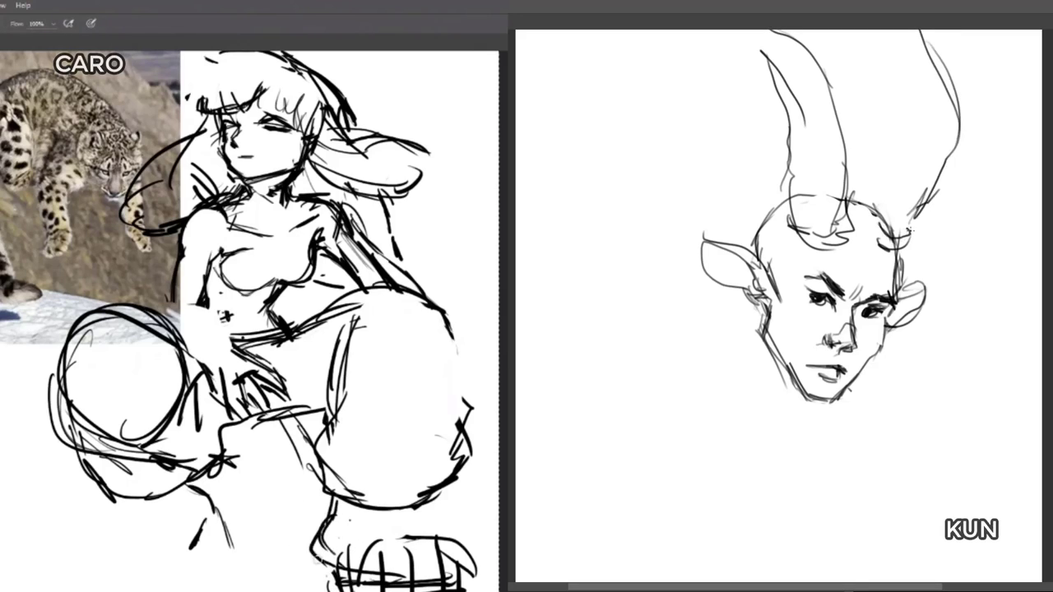
Add notches and the inner edge to the far horn, and redraw the heel and ankle of the woman's foot.
{"action": "left_click_drag", "start_coordinate": [323, 564], "coordinate": [339, 569]}
{"action": "left_click_drag", "start_coordinate": [915, 215], "coordinate": [908, 227]}
{"action": "left_click_drag", "start_coordinate": [405, 551], "coordinate": [399, 497]}
{"action": "left_click_drag", "start_coordinate": [870, 202], "coordinate": [906, 129]}
{"action": "left_click_drag", "start_coordinate": [378, 457], "coordinate": [389, 484]}
{"action": "mouse_move", "coordinate": [906, 130]}
{"action": "left_mouse_down"}
{"action": "mouse_move", "coordinate": [910, 30]}
{"action": "mouse_move", "coordinate": [915, 132]}
{"action": "left_mouse_up"}
Erase the heel half of the woman's gridded foot and round out the bases of both horns.
{"action": "key", "text": "e"}
{"action": "mouse_move", "coordinate": [345, 503]}
{"action": "left_mouse_down"}
{"action": "mouse_move", "coordinate": [364, 523]}
{"action": "mouse_move", "coordinate": [340, 533]}
{"action": "left_mouse_up"}
{"action": "left_click_drag", "start_coordinate": [898, 146], "coordinate": [860, 215]}
{"action": "left_click_drag", "start_coordinate": [340, 533], "coordinate": [365, 563]}
{"action": "left_click_drag", "start_coordinate": [864, 237], "coordinate": [881, 248]}
{"action": "mouse_move", "coordinate": [364, 564]}
{"action": "left_mouse_down"}
{"action": "mouse_move", "coordinate": [355, 546]}
{"action": "mouse_move", "coordinate": [383, 557]}
{"action": "left_mouse_up"}
{"action": "left_click_drag", "start_coordinate": [801, 235], "coordinate": [849, 238]}
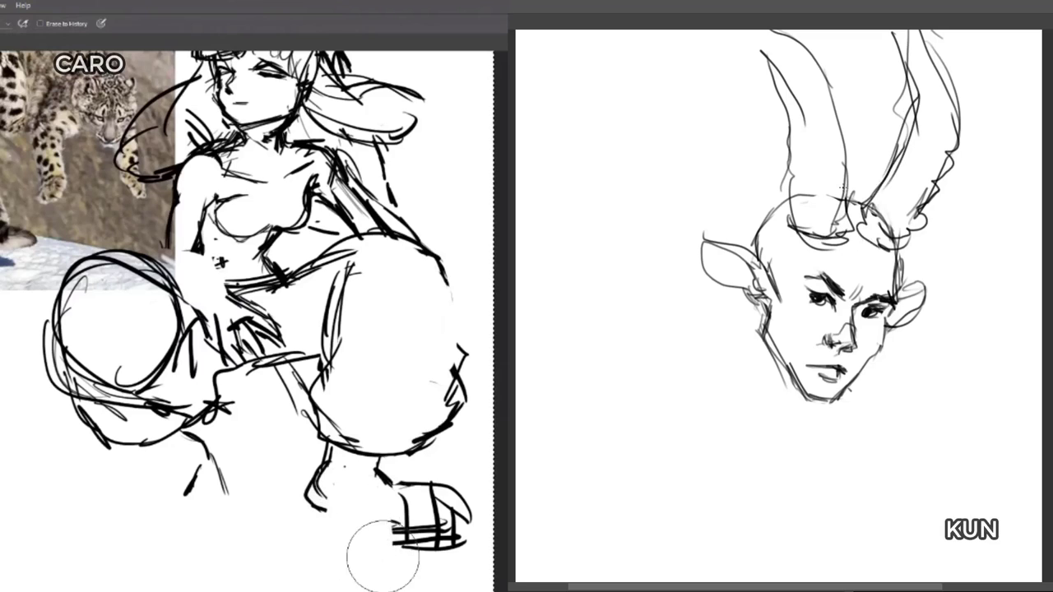
{"action": "left_click_drag", "start_coordinate": [383, 557], "coordinate": [391, 539]}
Draw the sole and a large rounded toe on the woman's foot, and add wavy ridges to the near horn's lower part.
{"action": "key", "text": "b"}
{"action": "mouse_move", "coordinate": [327, 515]}
{"action": "left_mouse_down"}
{"action": "mouse_move", "coordinate": [354, 545]}
{"action": "mouse_move", "coordinate": [407, 563]}
{"action": "left_mouse_up"}
{"action": "left_click_drag", "start_coordinate": [802, 212], "coordinate": [835, 222]}
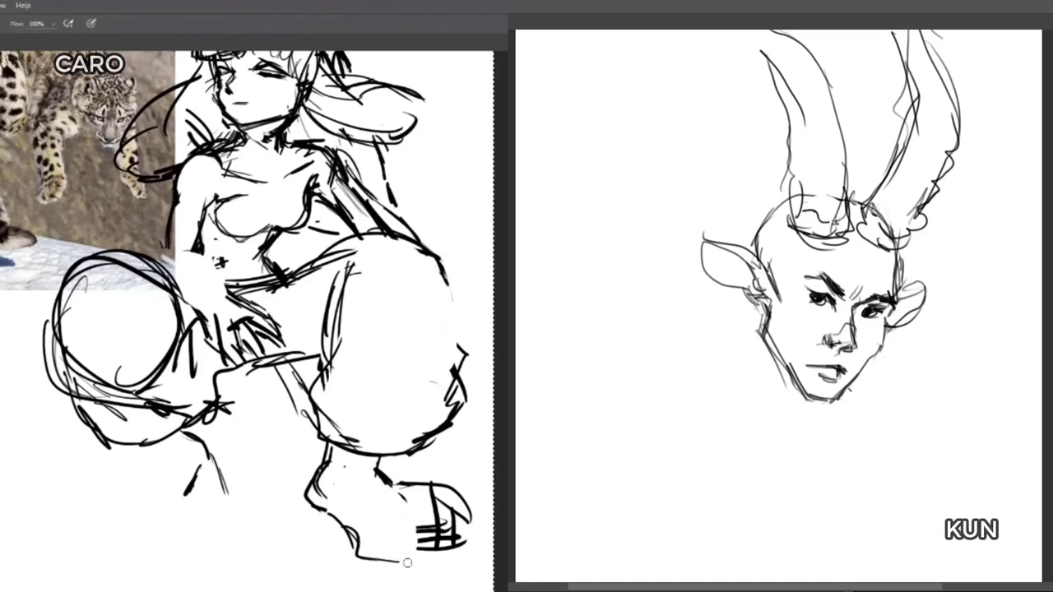
{"action": "left_click_drag", "start_coordinate": [802, 188], "coordinate": [837, 194]}
{"action": "left_click_drag", "start_coordinate": [346, 525], "coordinate": [357, 554]}
{"action": "left_click_drag", "start_coordinate": [837, 194], "coordinate": [845, 176]}
{"action": "left_click_drag", "start_coordinate": [390, 563], "coordinate": [404, 530]}
{"action": "left_click_drag", "start_coordinate": [803, 153], "coordinate": [844, 148]}
{"action": "left_click_drag", "start_coordinate": [404, 530], "coordinate": [393, 502]}
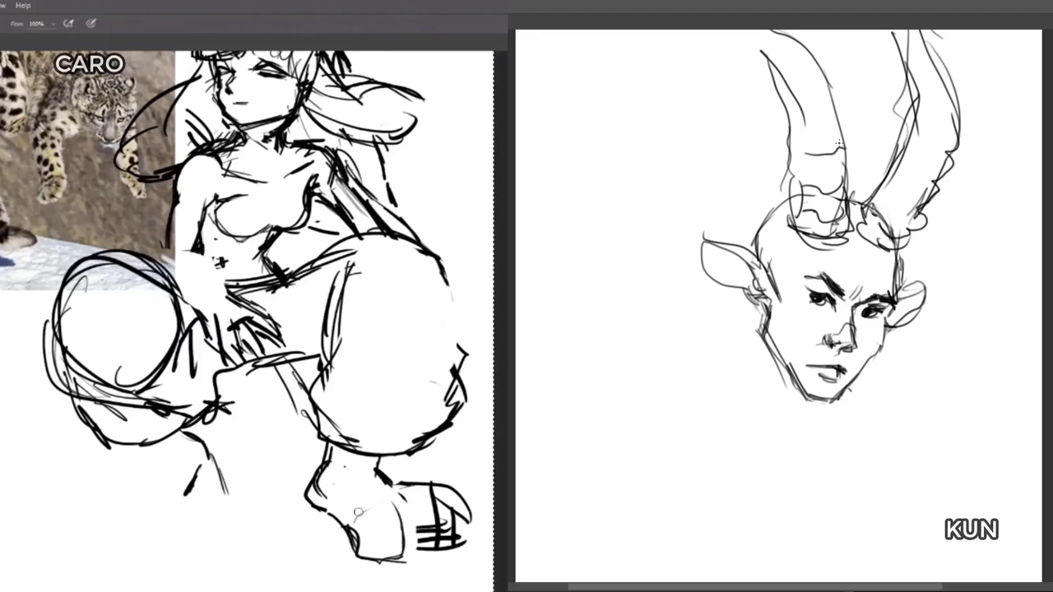
Sketch arched toe contours across the front of the woman's foot and add more ridges up the near horn.
{"action": "left_click_drag", "start_coordinate": [352, 535], "coordinate": [393, 508]}
{"action": "left_click_drag", "start_coordinate": [804, 159], "coordinate": [840, 148]}
{"action": "left_click_drag", "start_coordinate": [393, 509], "coordinate": [446, 515]}
{"action": "left_click_drag", "start_coordinate": [806, 130], "coordinate": [839, 122]}
{"action": "left_click_drag", "start_coordinate": [391, 500], "coordinate": [446, 494]}
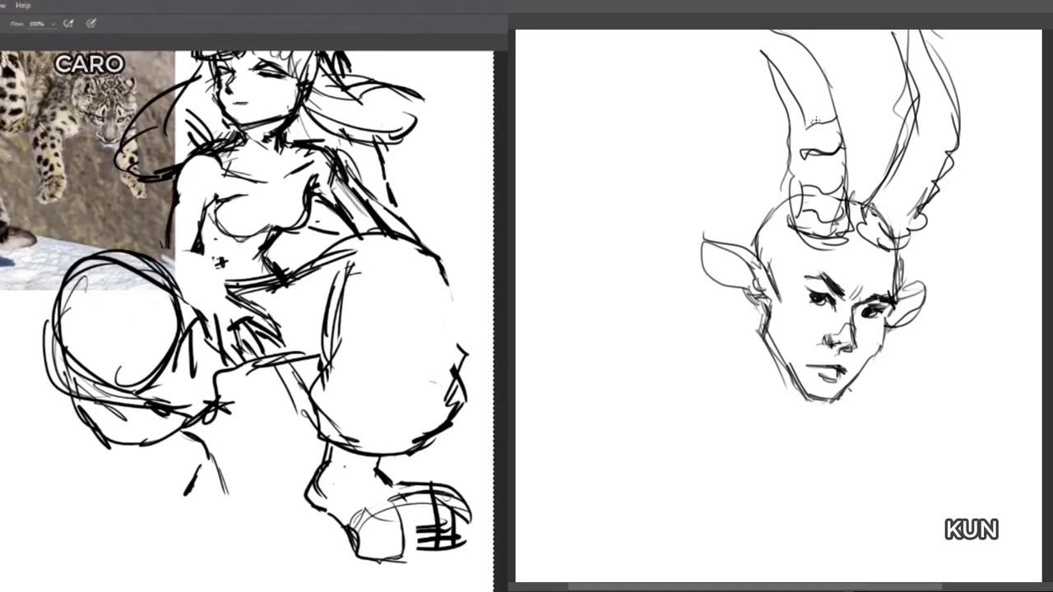
{"action": "left_click_drag", "start_coordinate": [831, 123], "coordinate": [833, 128]}
{"action": "left_click_drag", "start_coordinate": [413, 501], "coordinate": [446, 500]}
Erase the upper contour and gridded toes of the woman's foot, and draw small circles up the near horn.
{"action": "key", "text": "e"}
{"action": "left_click_drag", "start_coordinate": [811, 91], "coordinate": [813, 107]}
{"action": "left_click_drag", "start_coordinate": [377, 481], "coordinate": [381, 482]}
{"action": "left_click_drag", "start_coordinate": [794, 57], "coordinate": [800, 66]}
{"action": "left_click_drag", "start_coordinate": [381, 482], "coordinate": [460, 496]}
{"action": "left_click_drag", "start_coordinate": [799, 66], "coordinate": [796, 56]}
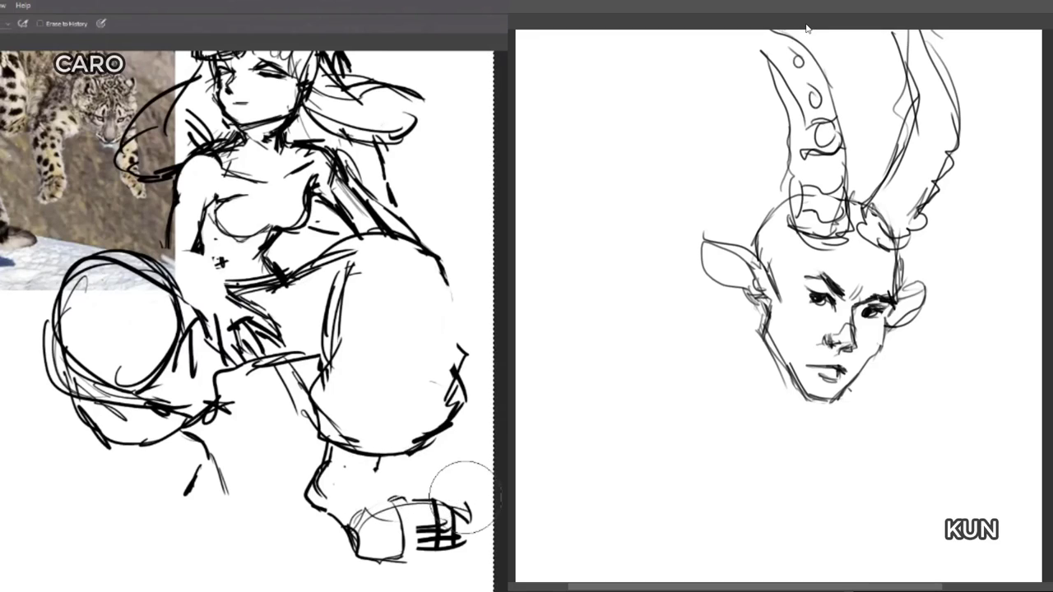
{"action": "mouse_move", "coordinate": [461, 496]}
{"action": "left_mouse_down"}
{"action": "mouse_move", "coordinate": [424, 548]}
{"action": "mouse_move", "coordinate": [451, 519]}
{"action": "left_mouse_up"}
Draw circles and ridges along the far horn, and thicken the heel and ankle lines of the woman's foot.
{"action": "left_click_drag", "start_coordinate": [896, 208], "coordinate": [901, 217]}
{"action": "key", "text": "b"}
{"action": "left_click_drag", "start_coordinate": [919, 182], "coordinate": [922, 192]}
{"action": "left_click_drag", "start_coordinate": [924, 158], "coordinate": [938, 133]}
{"action": "left_click_drag", "start_coordinate": [369, 472], "coordinate": [383, 493]}
{"action": "left_click_drag", "start_coordinate": [932, 87], "coordinate": [929, 101]}
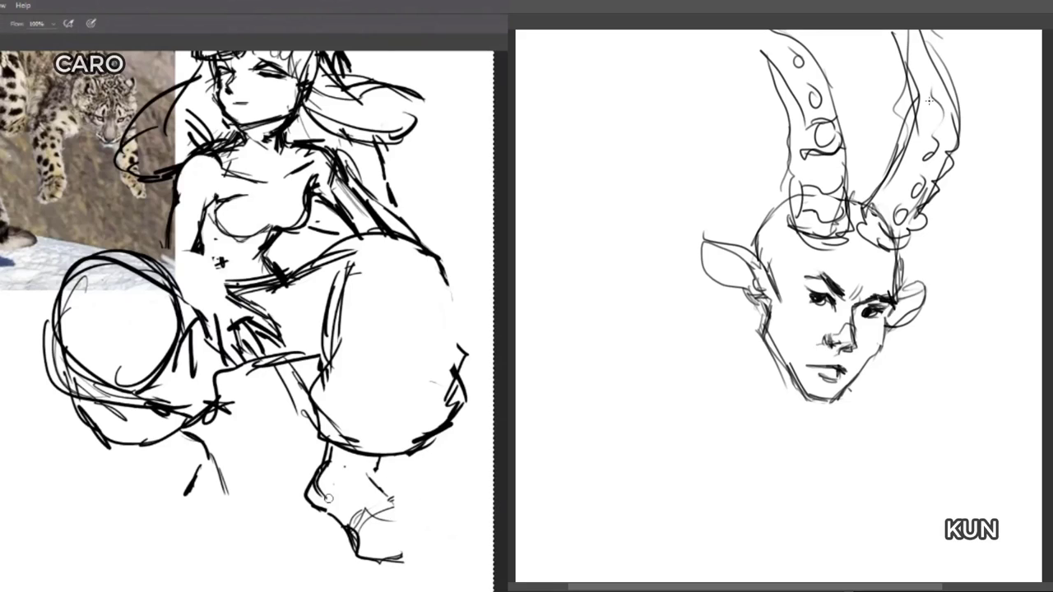
{"action": "left_click_drag", "start_coordinate": [311, 514], "coordinate": [339, 526]}
{"action": "left_click_drag", "start_coordinate": [910, 130], "coordinate": [947, 145]}
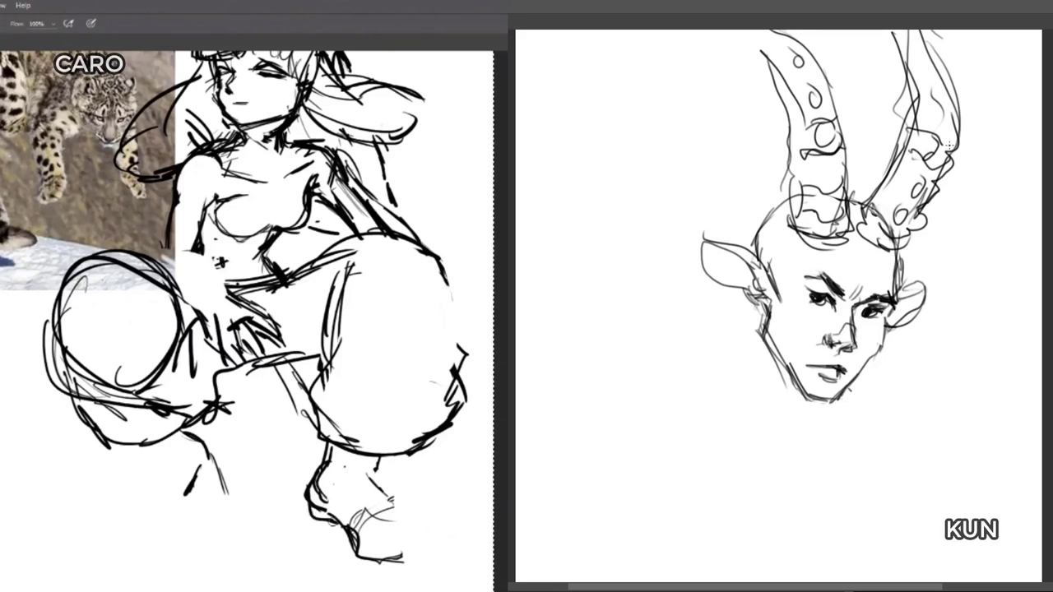
{"action": "key", "text": "e"}
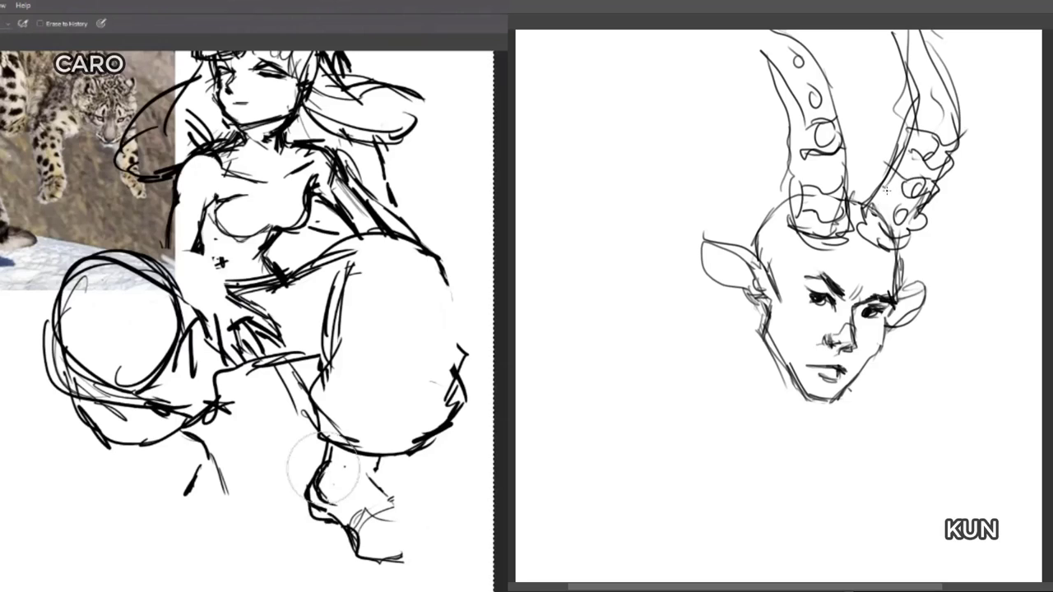
Erase the thick heel lines of the woman's foot, redraw the heel, and add a ridge near the near horn's tip.
{"action": "mouse_move", "coordinate": [305, 458]}
{"action": "left_mouse_down"}
{"action": "mouse_move", "coordinate": [305, 482]}
{"action": "mouse_move", "coordinate": [329, 446]}
{"action": "mouse_move", "coordinate": [317, 518]}
{"action": "left_mouse_up"}
{"action": "key", "text": "b"}
{"action": "left_click_drag", "start_coordinate": [790, 74], "coordinate": [812, 93]}
{"action": "left_click_drag", "start_coordinate": [306, 476], "coordinate": [333, 521]}
{"action": "left_click_drag", "start_coordinate": [787, 71], "coordinate": [821, 90]}
{"action": "left_click_drag", "start_coordinate": [328, 447], "coordinate": [314, 492]}
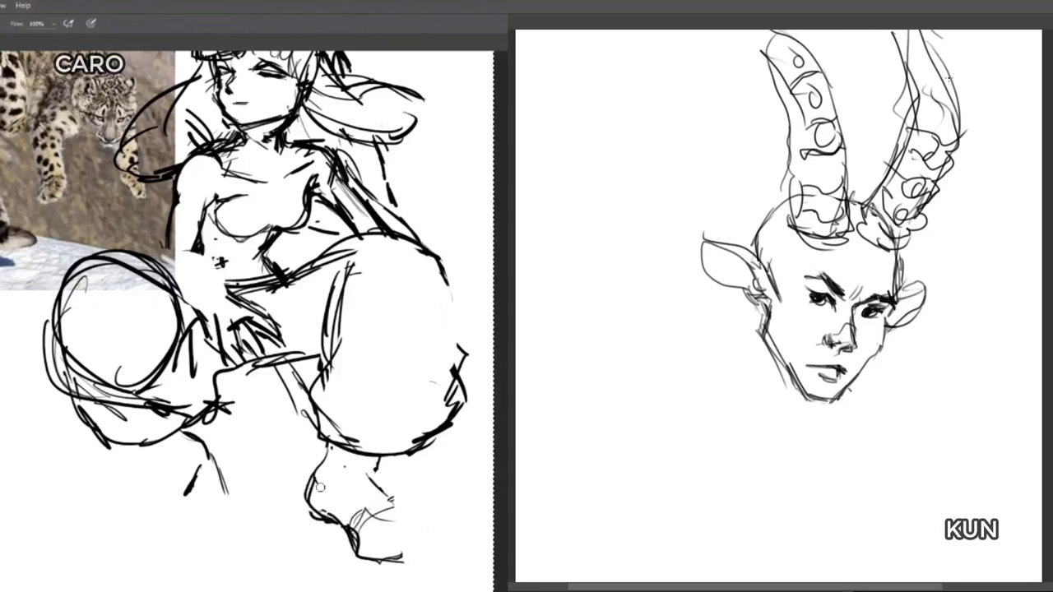
Refine the upper outlines of both horns, and draw the heel, ankle and instep lines of the woman's foot.
{"action": "left_click_drag", "start_coordinate": [914, 38], "coordinate": [902, 97]}
{"action": "left_click_drag", "start_coordinate": [326, 451], "coordinate": [314, 489]}
{"action": "left_click_drag", "start_coordinate": [928, 34], "coordinate": [948, 82]}
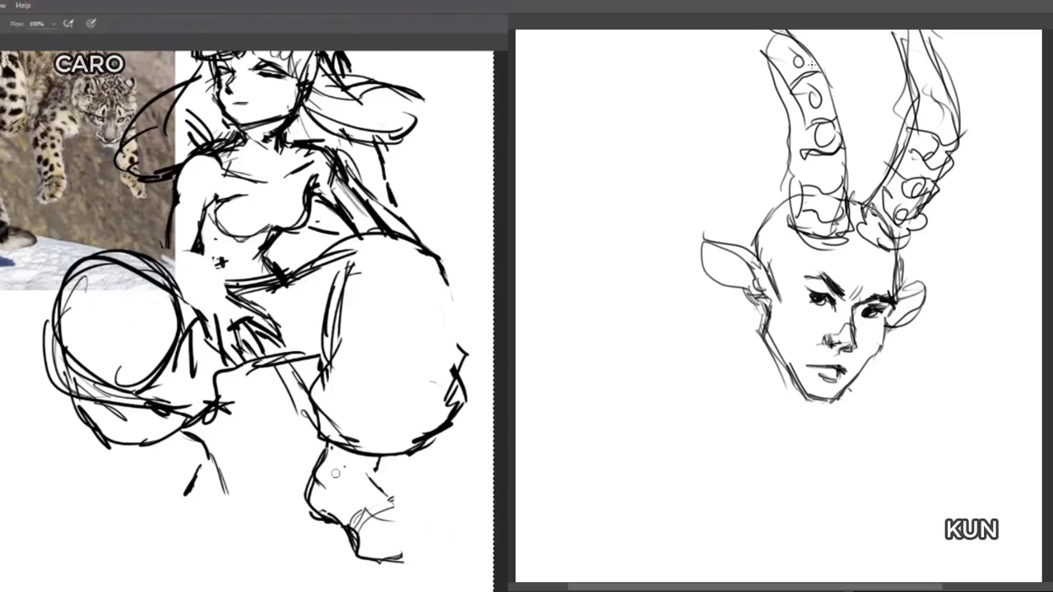
{"action": "left_click_drag", "start_coordinate": [751, 33], "coordinate": [781, 36]}
{"action": "left_click_drag", "start_coordinate": [789, 197], "coordinate": [791, 216]}
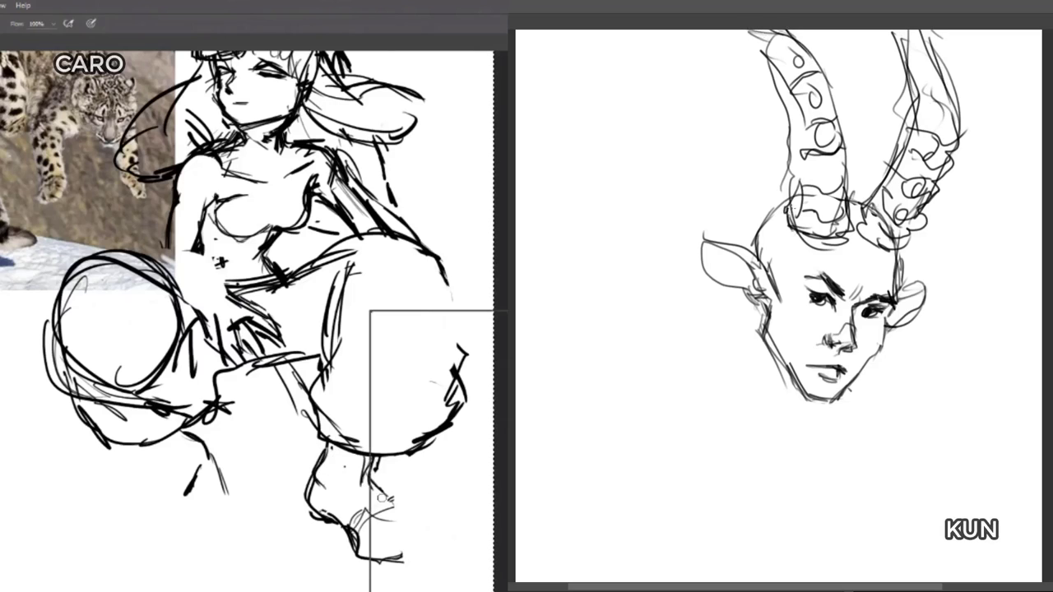
{"action": "left_click_drag", "start_coordinate": [363, 474], "coordinate": [402, 507]}
{"action": "left_click_drag", "start_coordinate": [383, 485], "coordinate": [421, 499]}
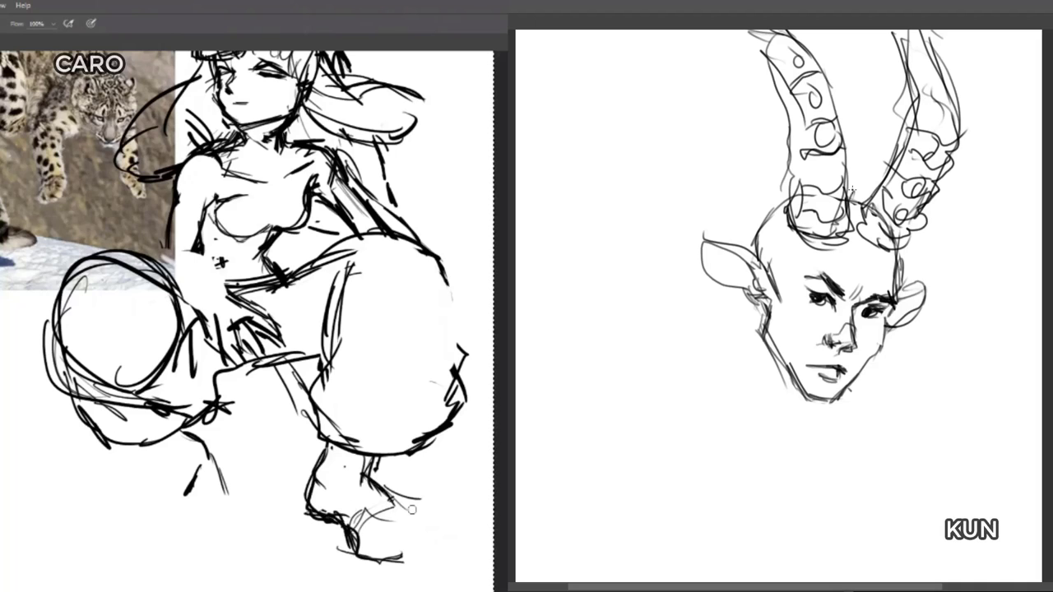
Erase the front toe lines of the woman's foot and the base of the horns on the head.
{"action": "key", "text": "e"}
{"action": "mouse_move", "coordinate": [364, 524]}
{"action": "left_mouse_down"}
{"action": "mouse_move", "coordinate": [332, 543]}
{"action": "mouse_move", "coordinate": [362, 554]}
{"action": "left_mouse_up"}
{"action": "mouse_move", "coordinate": [814, 206]}
{"action": "left_mouse_down"}
{"action": "mouse_move", "coordinate": [895, 223]}
{"action": "mouse_move", "coordinate": [908, 216]}
{"action": "mouse_move", "coordinate": [915, 240]}
{"action": "left_mouse_up"}
Redraw the far horn's lower outline down to the head, and add strokes below the woman's knee beside the leopard photo.
{"action": "key", "text": "b"}
{"action": "left_click_drag", "start_coordinate": [892, 100], "coordinate": [886, 169]}
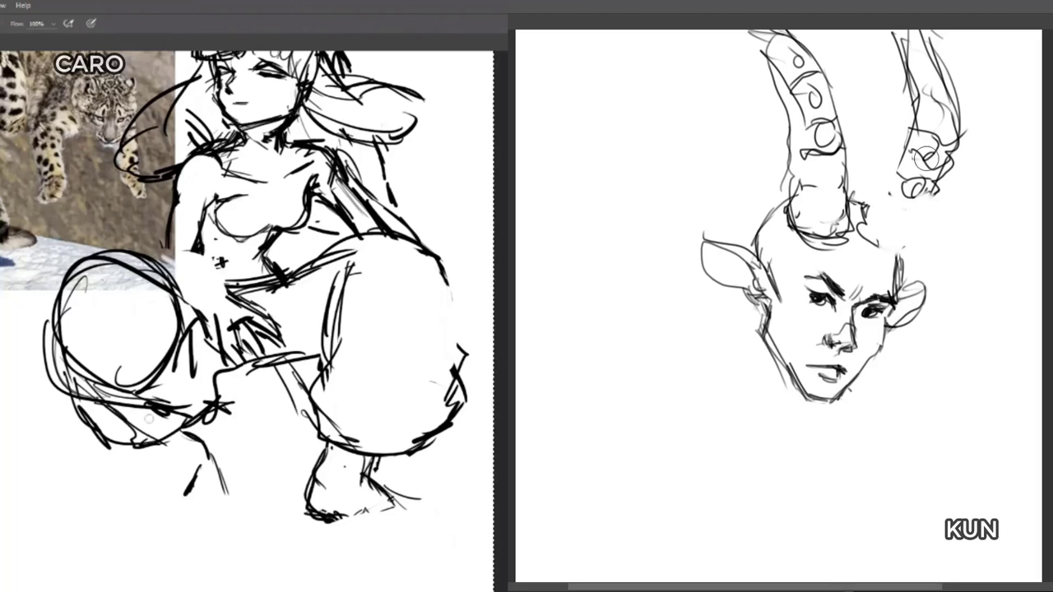
{"action": "left_click_drag", "start_coordinate": [913, 128], "coordinate": [866, 206]}
{"action": "left_click_drag", "start_coordinate": [138, 438], "coordinate": [189, 417]}
{"action": "mouse_move", "coordinate": [936, 171]}
{"action": "left_mouse_down"}
{"action": "mouse_move", "coordinate": [918, 229]}
{"action": "mouse_move", "coordinate": [891, 248]}
{"action": "left_mouse_up"}
{"action": "left_click_drag", "start_coordinate": [200, 385], "coordinate": [201, 441]}
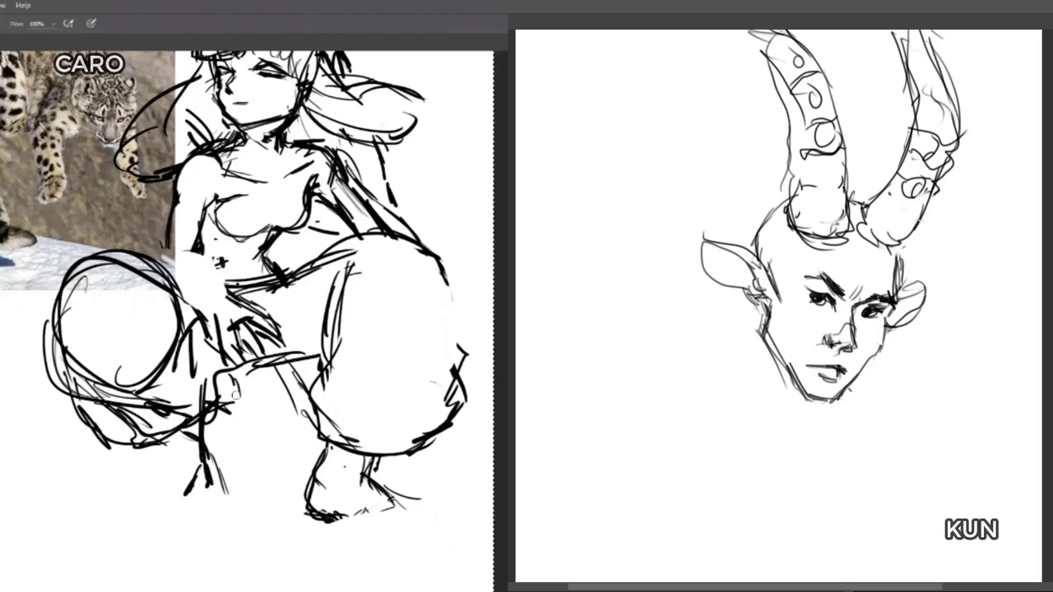
Erase the underside and shin of the leg beside the leopard photo, and redraw its trouser hem and lower leg.
{"action": "key", "text": "e"}
{"action": "mouse_move", "coordinate": [52, 383]}
{"action": "left_mouse_down"}
{"action": "mouse_move", "coordinate": [247, 400]}
{"action": "mouse_move", "coordinate": [134, 406]}
{"action": "mouse_move", "coordinate": [181, 356]}
{"action": "mouse_move", "coordinate": [95, 401]}
{"action": "mouse_move", "coordinate": [204, 376]}
{"action": "left_mouse_up"}
{"action": "key", "text": "b"}
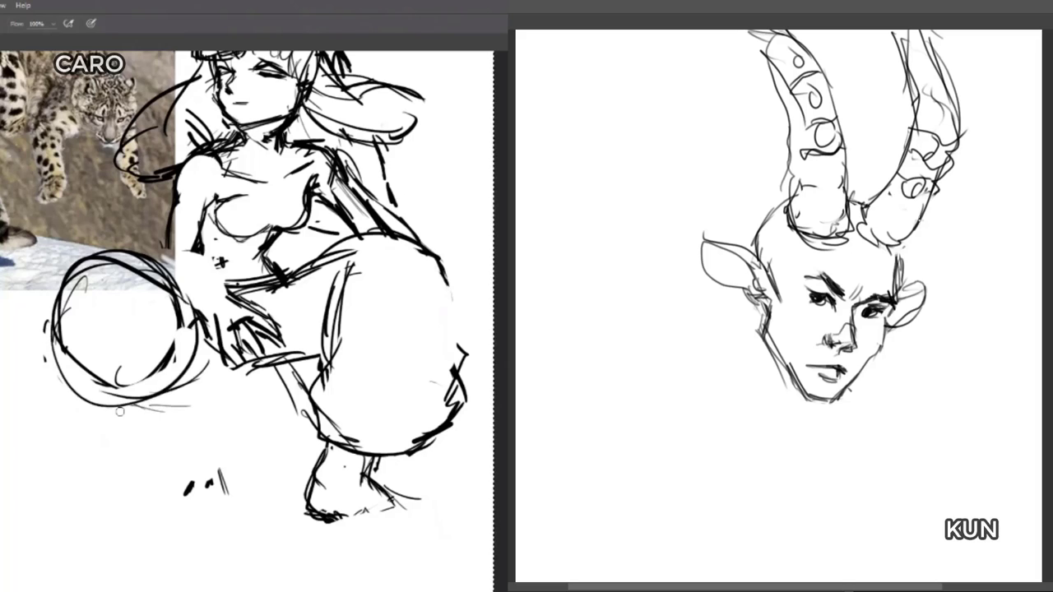
{"action": "left_click_drag", "start_coordinate": [119, 411], "coordinate": [244, 387]}
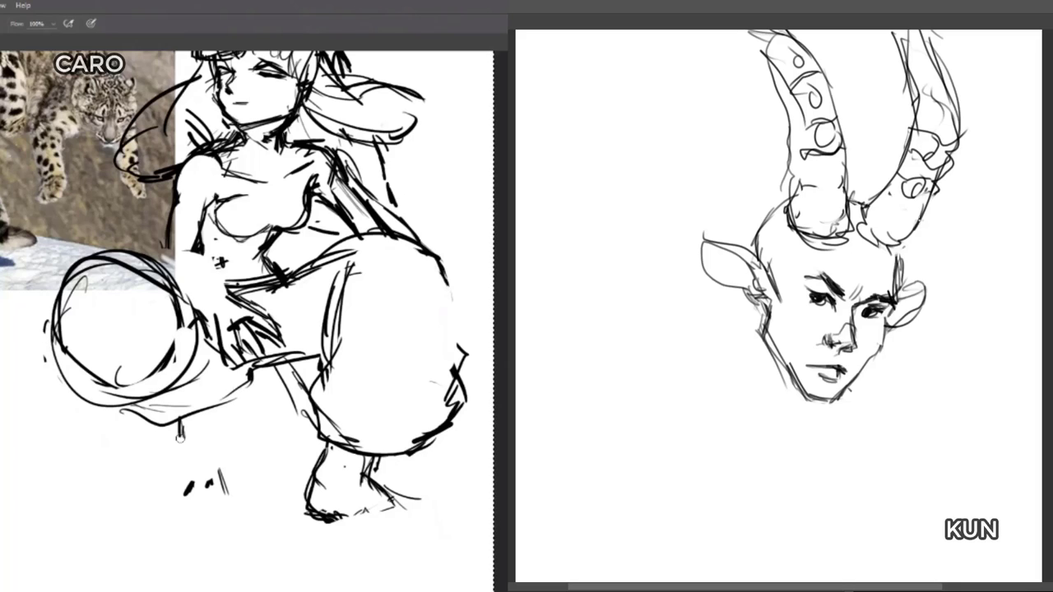
{"action": "mouse_move", "coordinate": [161, 451]}
{"action": "left_mouse_down"}
{"action": "mouse_move", "coordinate": [123, 494]}
{"action": "mouse_move", "coordinate": [198, 502]}
{"action": "mouse_move", "coordinate": [233, 488]}
{"action": "mouse_move", "coordinate": [223, 393]}
{"action": "left_mouse_up"}
{"action": "left_click_drag", "start_coordinate": [201, 453], "coordinate": [196, 490]}
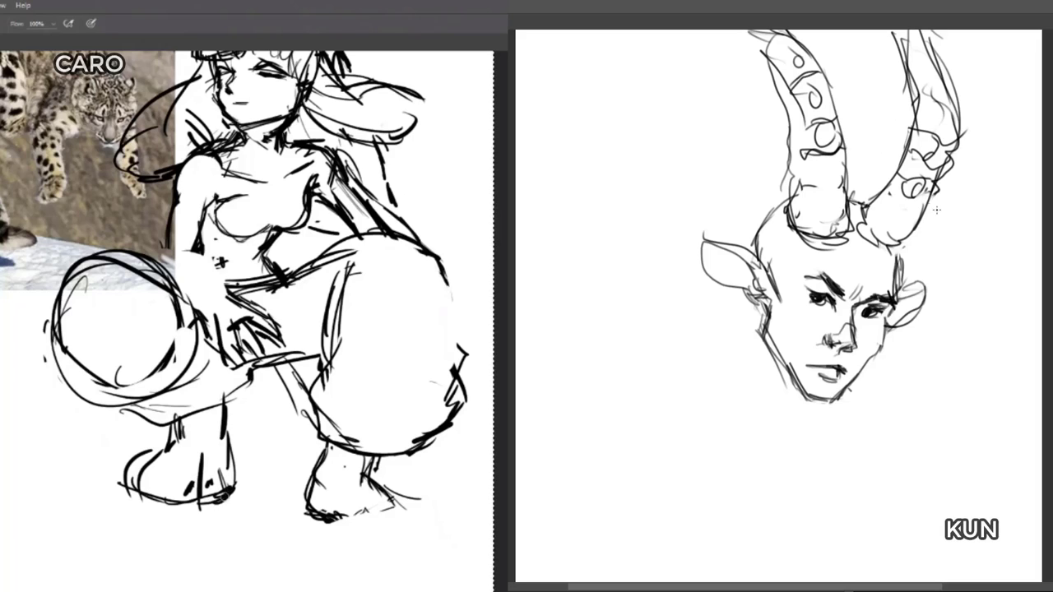
Draw rounded toes and a sole on the foot below the redrawn hem, and strengthen its ankle line.
{"action": "left_click_drag", "start_coordinate": [230, 507], "coordinate": [212, 508]}
{"action": "mouse_move", "coordinate": [204, 458]}
{"action": "left_mouse_down"}
{"action": "mouse_move", "coordinate": [226, 449]}
{"action": "mouse_move", "coordinate": [244, 470]}
{"action": "mouse_move", "coordinate": [151, 455]}
{"action": "mouse_move", "coordinate": [136, 499]}
{"action": "left_mouse_up"}
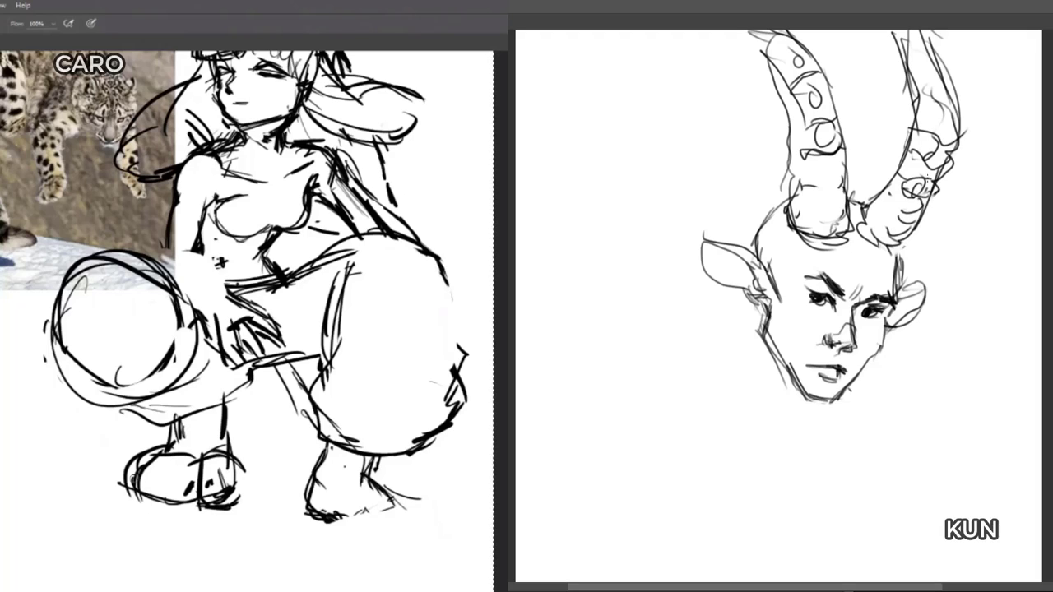
{"action": "mouse_move", "coordinate": [149, 451]}
{"action": "left_mouse_down"}
{"action": "mouse_move", "coordinate": [122, 469]}
{"action": "mouse_move", "coordinate": [115, 499]}
{"action": "left_mouse_up"}
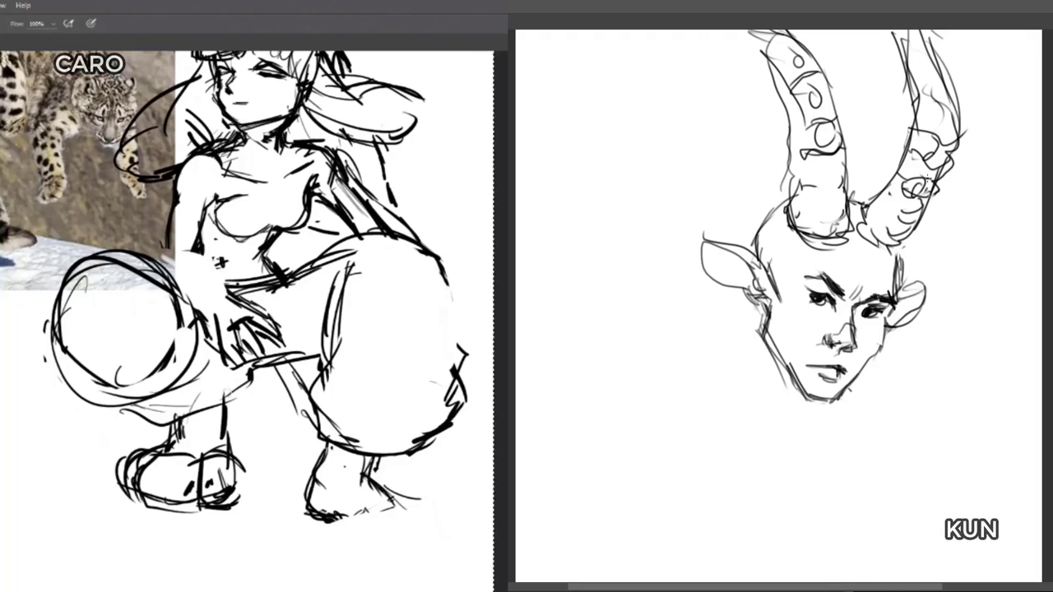
{"action": "left_click_drag", "start_coordinate": [227, 395], "coordinate": [231, 443]}
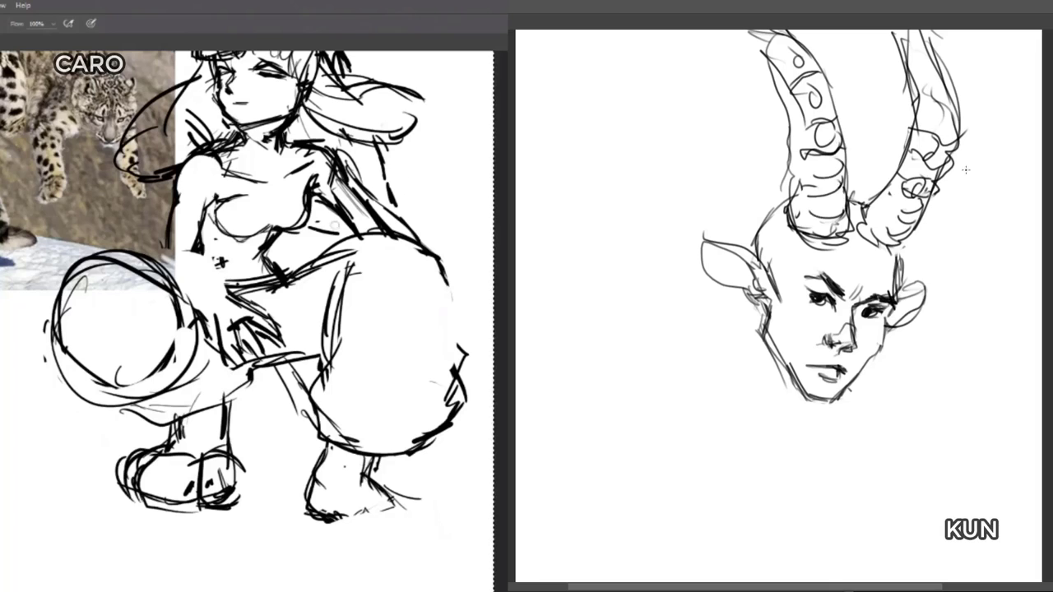
Erase the marks beside the woman's waist and the top of the circular knee over the leopard photo.
{"action": "key", "text": "e"}
{"action": "left_click_drag", "start_coordinate": [207, 236], "coordinate": [200, 245]}
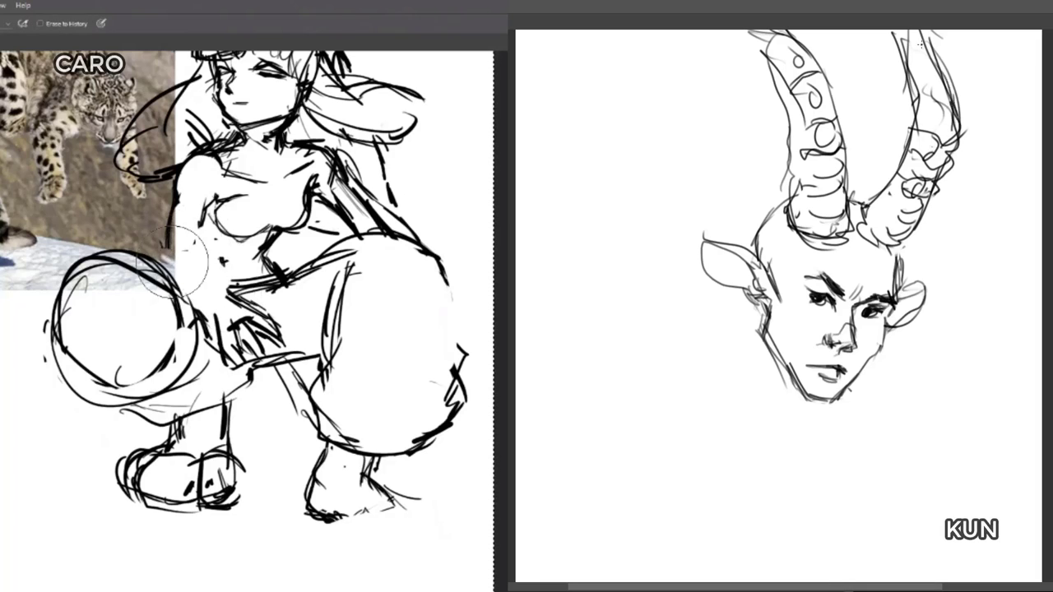
{"action": "mouse_move", "coordinate": [107, 282]}
{"action": "left_mouse_down"}
{"action": "mouse_move", "coordinate": [86, 325]}
{"action": "mouse_move", "coordinate": [121, 278]}
{"action": "mouse_move", "coordinate": [139, 283]}
{"action": "left_mouse_up"}
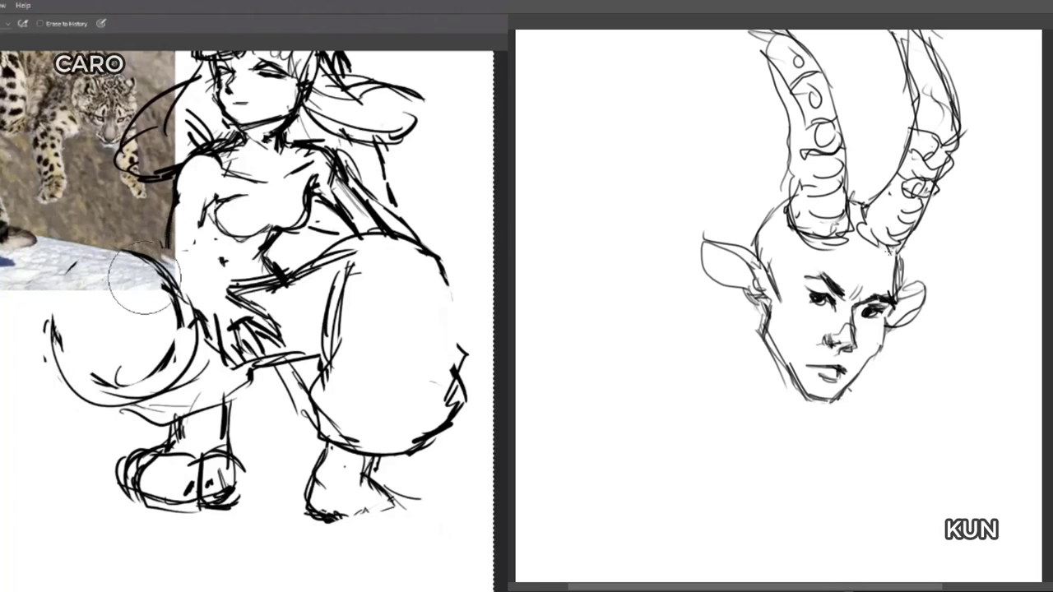
Try redrawing the rounded top and outer side of the woman's knee over the leopard photo.
{"action": "key", "text": "b"}
{"action": "left_click_drag", "start_coordinate": [114, 247], "coordinate": [55, 323]}
{"action": "mouse_move", "coordinate": [65, 271]}
{"action": "left_mouse_down"}
{"action": "mouse_move", "coordinate": [54, 328]}
{"action": "mouse_move", "coordinate": [63, 362]}
{"action": "left_mouse_up"}
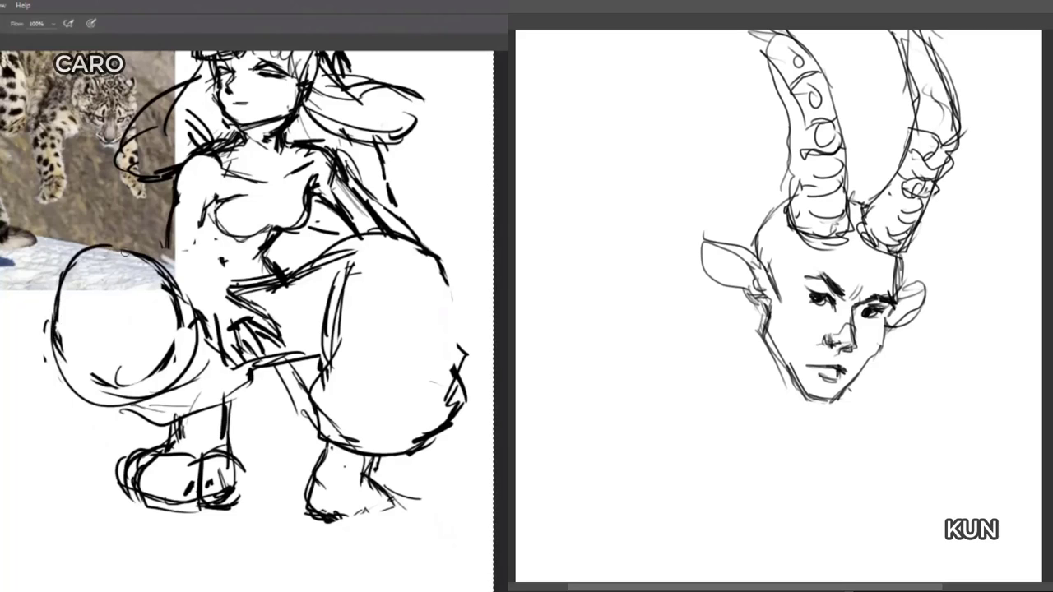
{"action": "mouse_move", "coordinate": [92, 250]}
{"action": "left_mouse_down"}
{"action": "mouse_move", "coordinate": [177, 261]}
{"action": "mouse_move", "coordinate": [56, 347]}
{"action": "mouse_move", "coordinate": [66, 314]}
{"action": "left_mouse_up"}
{"action": "key", "text": "e"}
{"action": "key", "text": "b"}
{"action": "mouse_move", "coordinate": [174, 258]}
{"action": "left_mouse_down"}
{"action": "mouse_move", "coordinate": [125, 250]}
{"action": "mouse_move", "coordinate": [61, 310]}
{"action": "left_mouse_up"}
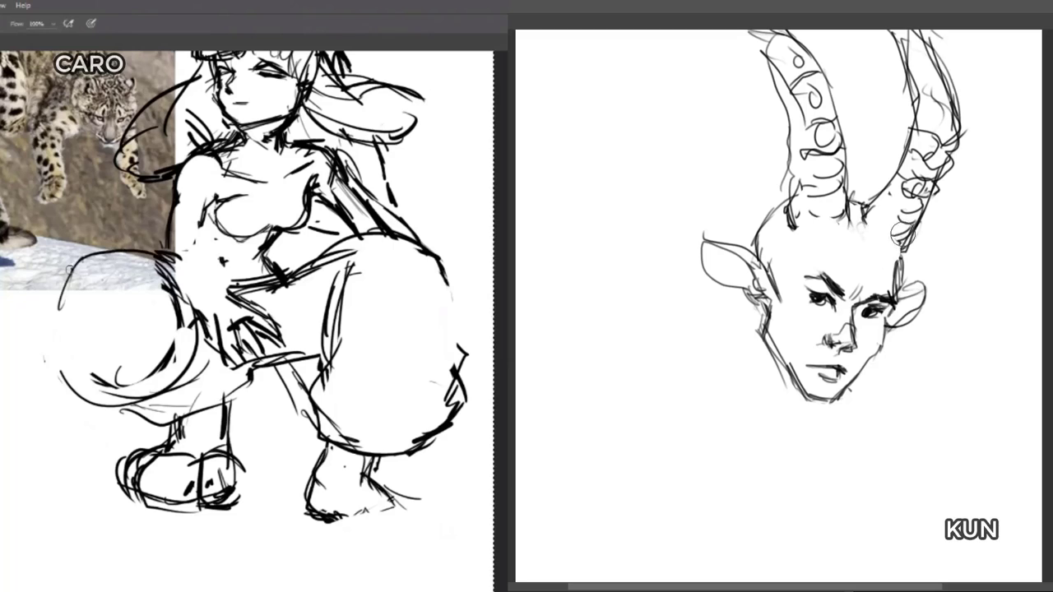
{"action": "mouse_move", "coordinate": [71, 265]}
{"action": "left_mouse_down"}
{"action": "mouse_move", "coordinate": [65, 309]}
{"action": "mouse_move", "coordinate": [86, 399]}
{"action": "mouse_move", "coordinate": [62, 295]}
{"action": "mouse_move", "coordinate": [124, 252]}
{"action": "mouse_move", "coordinate": [166, 250]}
{"action": "left_mouse_up"}
Erase the rounded knee outline beside the leopard photo down to the lower hem curve.
{"action": "key", "text": "e"}
{"action": "mouse_move", "coordinate": [66, 386]}
{"action": "left_mouse_down"}
{"action": "mouse_move", "coordinate": [52, 348]}
{"action": "mouse_move", "coordinate": [99, 301]}
{"action": "mouse_move", "coordinate": [173, 271]}
{"action": "mouse_move", "coordinate": [168, 337]}
{"action": "mouse_move", "coordinate": [122, 381]}
{"action": "mouse_move", "coordinate": [164, 368]}
{"action": "left_mouse_up"}
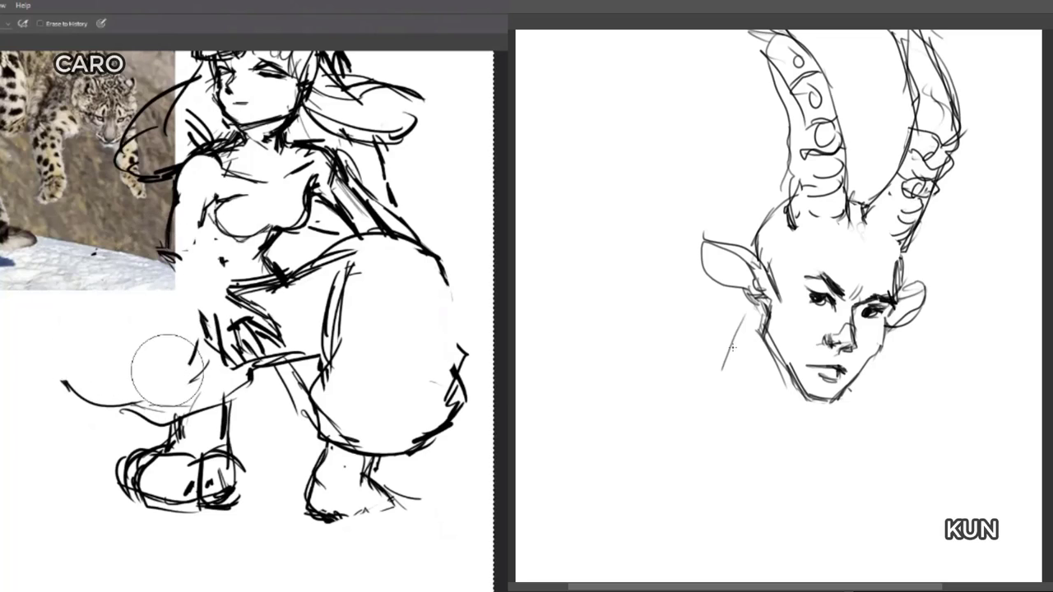
{"action": "mouse_move", "coordinate": [165, 277]}
{"action": "left_mouse_down"}
{"action": "mouse_move", "coordinate": [174, 264]}
{"action": "mouse_move", "coordinate": [82, 281]}
{"action": "left_mouse_up"}
Redraw the knee as a wider bulging curve over the leopard photo, and sketch neck lines under the horned head.
{"action": "key", "text": "b"}
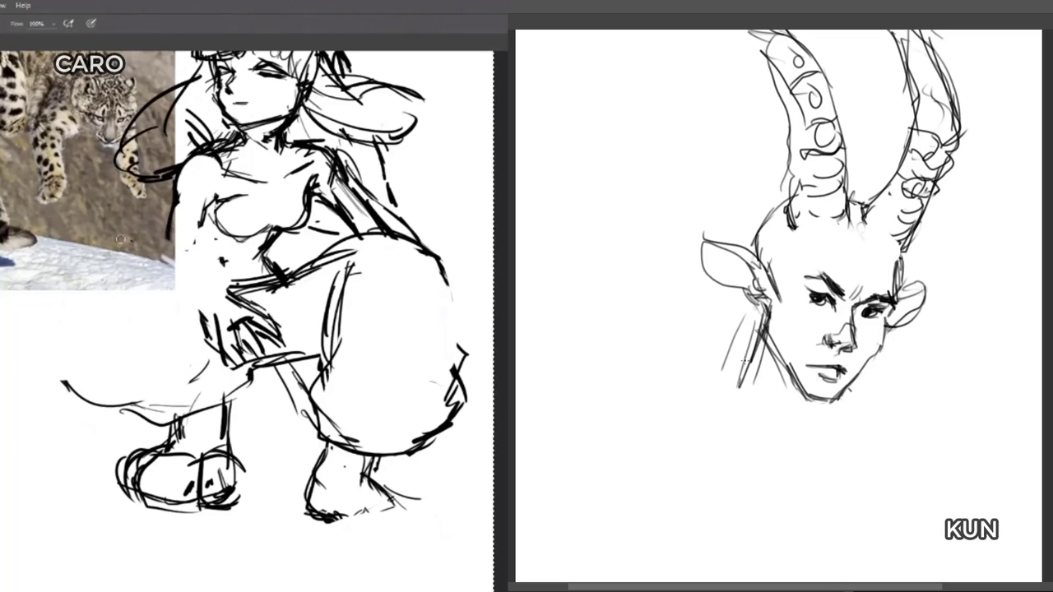
{"action": "mouse_move", "coordinate": [132, 240]}
{"action": "left_mouse_down"}
{"action": "mouse_move", "coordinate": [33, 329]}
{"action": "mouse_move", "coordinate": [49, 377]}
{"action": "left_mouse_up"}
{"action": "left_click_drag", "start_coordinate": [849, 383], "coordinate": [839, 414]}
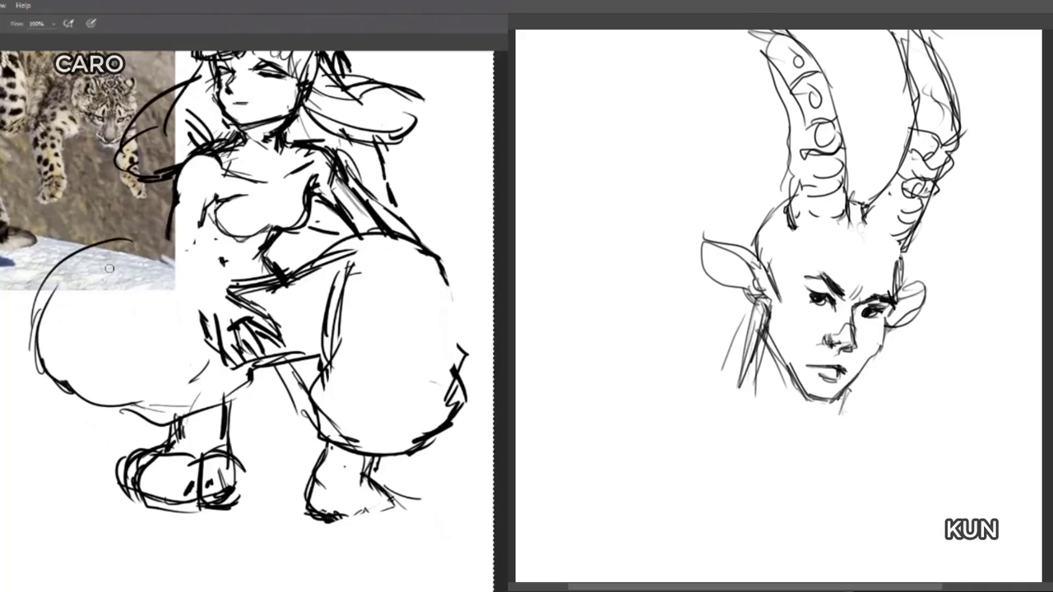
{"action": "mouse_move", "coordinate": [87, 252]}
{"action": "left_mouse_down"}
{"action": "mouse_move", "coordinate": [147, 248]}
{"action": "mouse_move", "coordinate": [169, 265]}
{"action": "left_mouse_up"}
{"action": "left_click_drag", "start_coordinate": [865, 370], "coordinate": [846, 398]}
{"action": "left_click_drag", "start_coordinate": [76, 254], "coordinate": [157, 254]}
{"action": "key", "text": "e"}
{"action": "mouse_move", "coordinate": [45, 301]}
{"action": "left_mouse_down"}
{"action": "mouse_move", "coordinate": [40, 381]}
{"action": "mouse_move", "coordinate": [87, 275]}
{"action": "mouse_move", "coordinate": [37, 329]}
{"action": "mouse_move", "coordinate": [70, 383]}
{"action": "left_mouse_up"}
{"action": "key", "text": "b"}
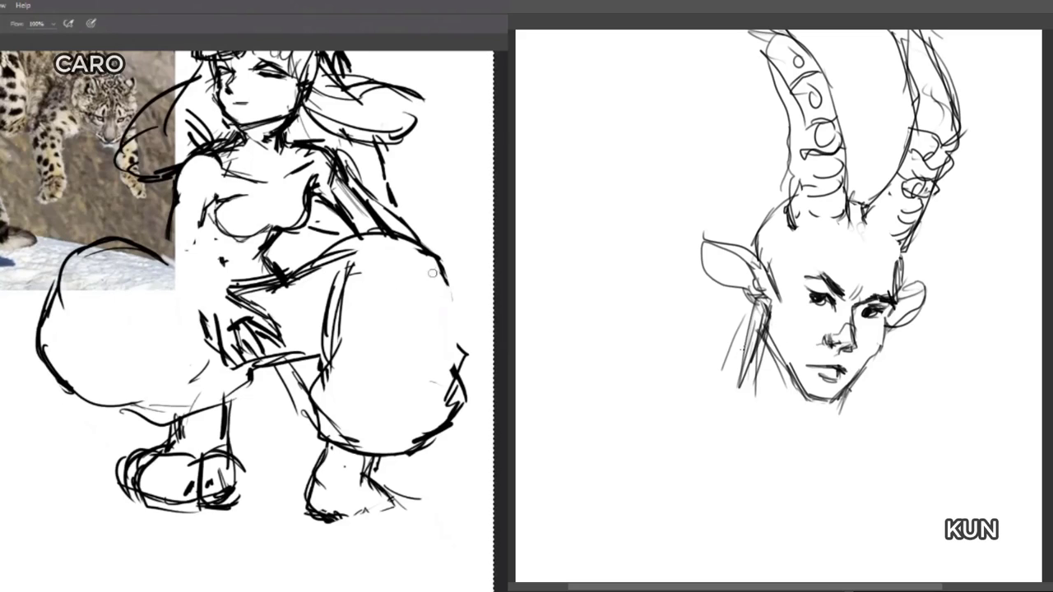
Close the gap in the woman's other knee outline, and sketch sloping shoulder lines beneath the horned head.
{"action": "left_click_drag", "start_coordinate": [443, 274], "coordinate": [457, 360]}
{"action": "left_click_drag", "start_coordinate": [737, 356], "coordinate": [669, 411]}
{"action": "left_click_drag", "start_coordinate": [233, 189], "coordinate": [256, 265]}
{"action": "left_click_drag", "start_coordinate": [741, 366], "coordinate": [678, 422]}
Erase the woman's forearm and hand, and clear the horned head sketch from its canvas.
{"action": "key", "text": "e"}
{"action": "mouse_move", "coordinate": [255, 265]}
{"action": "left_mouse_down"}
{"action": "mouse_move", "coordinate": [245, 354]}
{"action": "mouse_move", "coordinate": [227, 380]}
{"action": "mouse_move", "coordinate": [249, 429]}
{"action": "mouse_move", "coordinate": [282, 394]}
{"action": "mouse_move", "coordinate": [269, 385]}
{"action": "mouse_move", "coordinate": [251, 419]}
{"action": "mouse_move", "coordinate": [286, 401]}
{"action": "mouse_move", "coordinate": [238, 323]}
{"action": "mouse_move", "coordinate": [246, 366]}
{"action": "mouse_move", "coordinate": [232, 344]}
{"action": "mouse_move", "coordinate": [225, 302]}
{"action": "mouse_move", "coordinate": [189, 300]}
{"action": "mouse_move", "coordinate": [196, 273]}
{"action": "mouse_move", "coordinate": [219, 308]}
{"action": "left_mouse_up"}
{"action": "key", "text": "Delete"}
Add construction lines through the woman's torso and draw the lower trouser edge between her legs.
{"action": "key", "text": "b"}
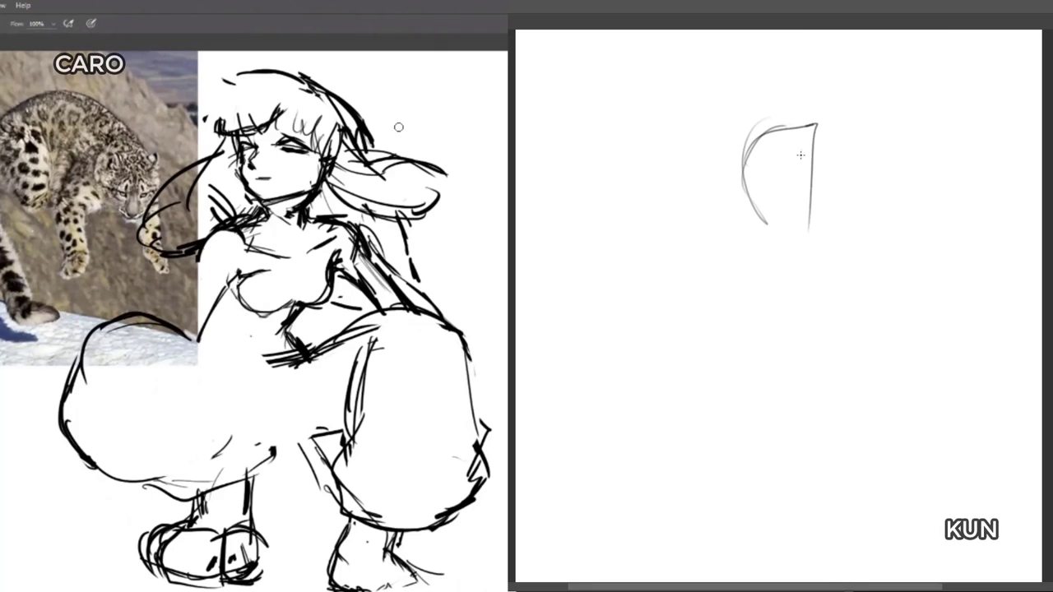
{"action": "mouse_move", "coordinate": [246, 239]}
{"action": "left_mouse_down"}
{"action": "mouse_move", "coordinate": [321, 232]}
{"action": "mouse_move", "coordinate": [265, 332]}
{"action": "left_mouse_up"}
{"action": "left_click_drag", "start_coordinate": [270, 378], "coordinate": [276, 389]}
{"action": "mouse_move", "coordinate": [217, 438]}
{"action": "left_mouse_down"}
{"action": "mouse_move", "coordinate": [273, 450]}
{"action": "mouse_move", "coordinate": [323, 445]}
{"action": "left_mouse_up"}
{"action": "left_click_drag", "start_coordinate": [255, 450], "coordinate": [341, 431]}
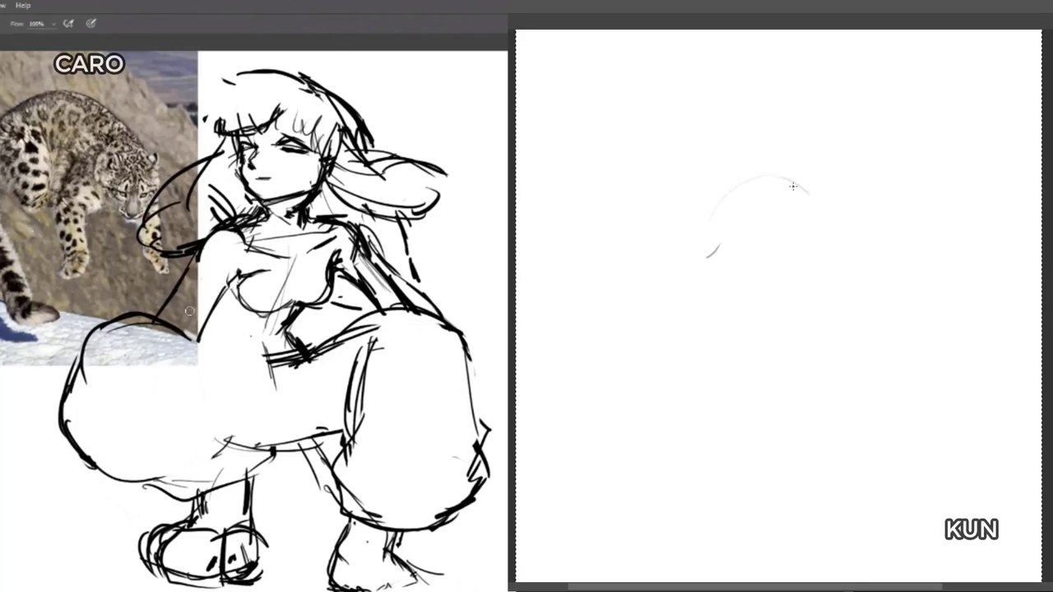
Sketch a small new head on the cleared canvas with a rounded skull, pointed jaw and light facial features.
{"action": "left_click_drag", "start_coordinate": [705, 226], "coordinate": [798, 229]}
{"action": "left_click_drag", "start_coordinate": [709, 254], "coordinate": [799, 242]}
{"action": "left_click_drag", "start_coordinate": [794, 200], "coordinate": [771, 278]}
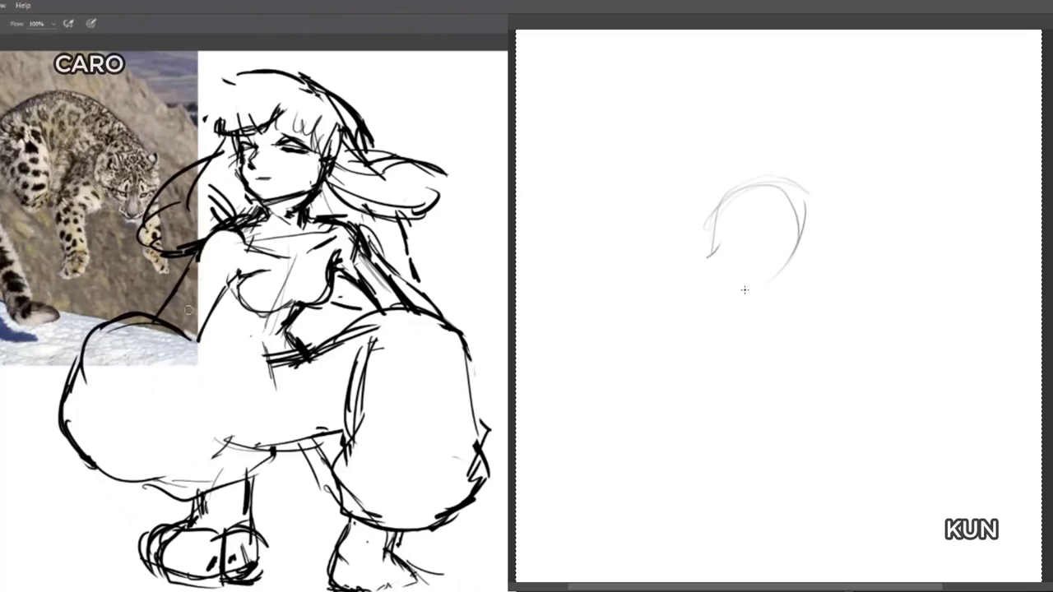
{"action": "left_click_drag", "start_coordinate": [778, 200], "coordinate": [802, 235]}
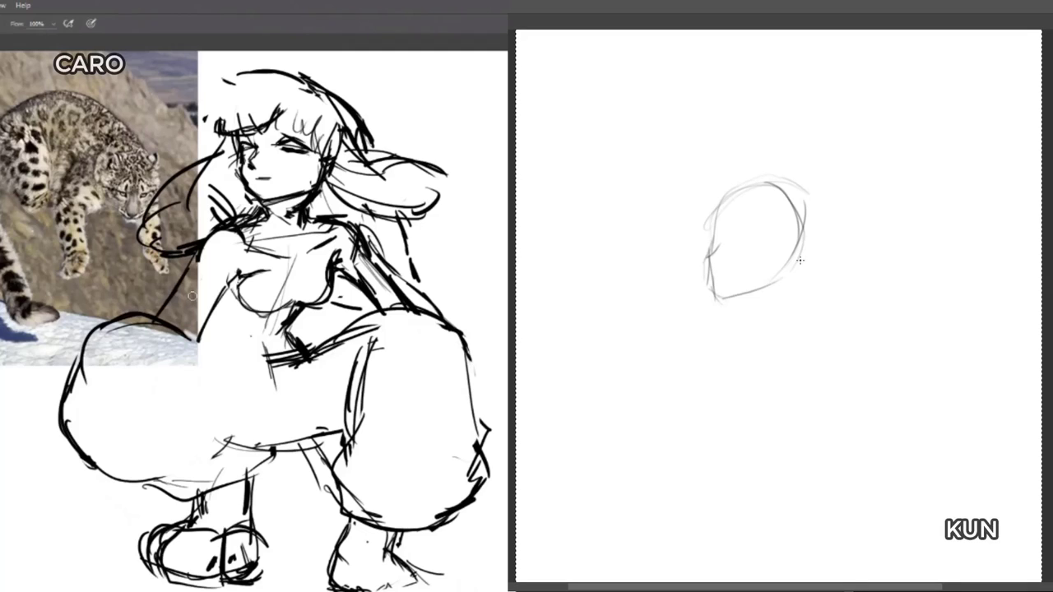
{"action": "left_click_drag", "start_coordinate": [806, 236], "coordinate": [738, 283]}
{"action": "mouse_move", "coordinate": [715, 229]}
{"action": "left_mouse_down"}
{"action": "mouse_move", "coordinate": [801, 188]}
{"action": "mouse_move", "coordinate": [812, 221]}
{"action": "mouse_move", "coordinate": [780, 266]}
{"action": "mouse_move", "coordinate": [811, 247]}
{"action": "mouse_move", "coordinate": [787, 261]}
{"action": "left_mouse_up"}
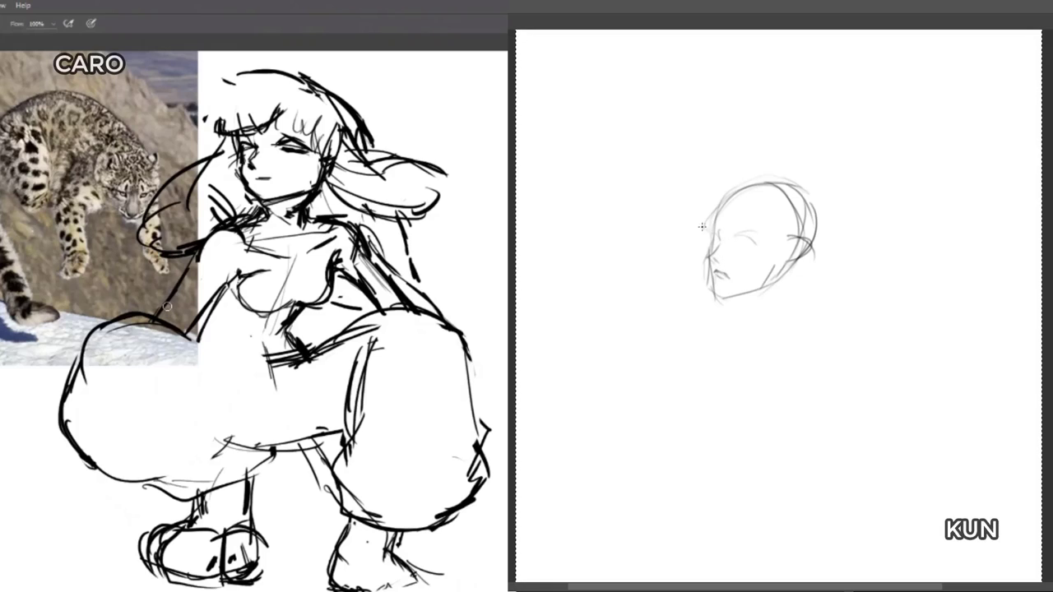
Draw an eye line and long swept-back horns on the new head, and add a curved arc behind the woman's knee.
{"action": "left_click_drag", "start_coordinate": [697, 239], "coordinate": [813, 237]}
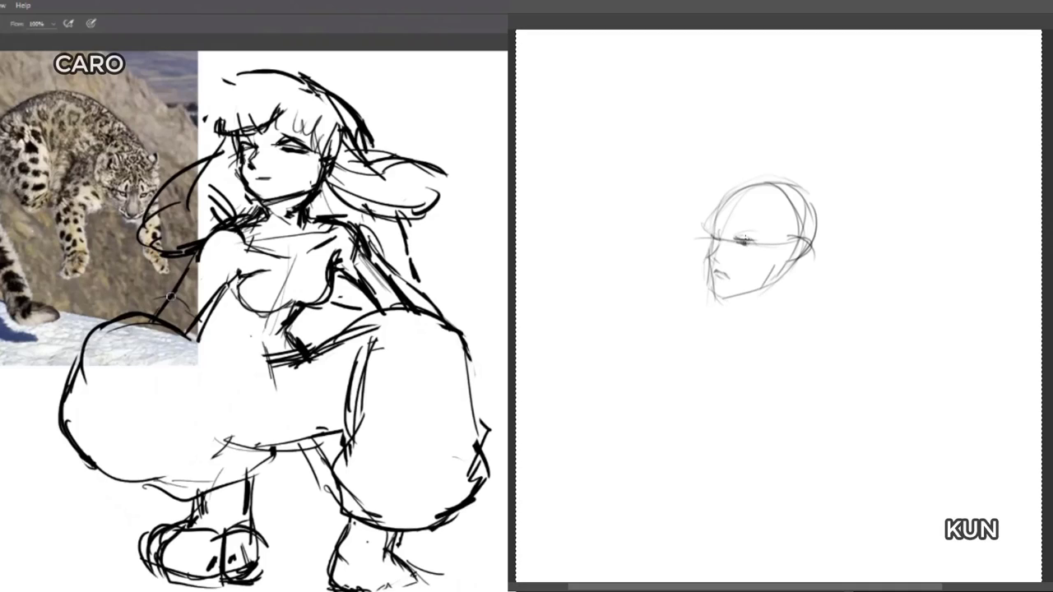
{"action": "left_click_drag", "start_coordinate": [171, 296], "coordinate": [204, 312]}
{"action": "left_click_drag", "start_coordinate": [773, 182], "coordinate": [847, 153]}
{"action": "mouse_move", "coordinate": [817, 104]}
{"action": "left_mouse_down"}
{"action": "mouse_move", "coordinate": [841, 80]}
{"action": "mouse_move", "coordinate": [946, 135]}
{"action": "left_mouse_up"}
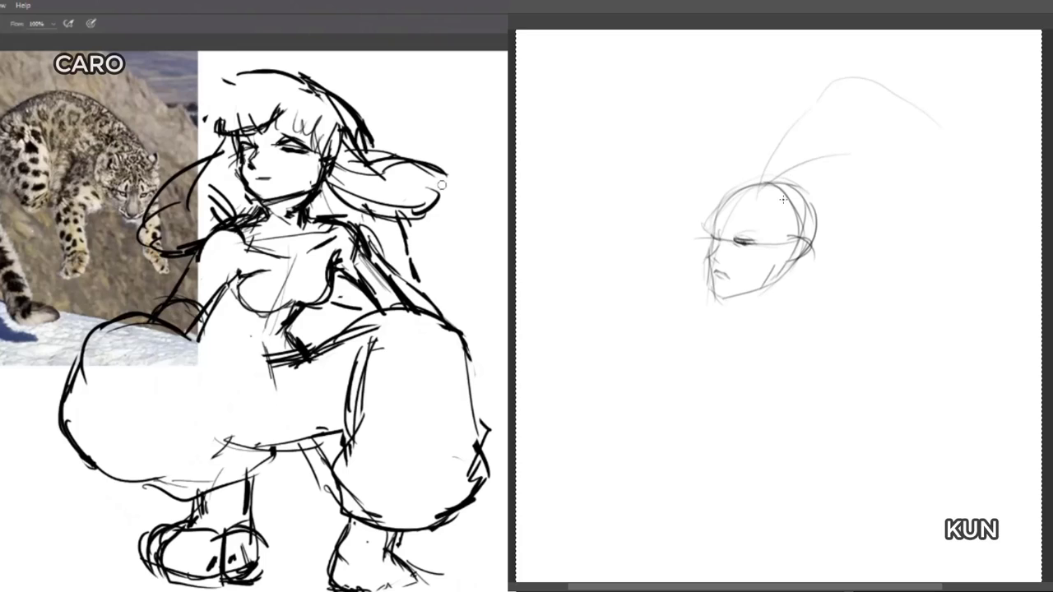
{"action": "mouse_move", "coordinate": [778, 205]}
{"action": "left_mouse_down"}
{"action": "mouse_move", "coordinate": [822, 198]}
{"action": "mouse_move", "coordinate": [835, 174]}
{"action": "mouse_move", "coordinate": [748, 184]}
{"action": "mouse_move", "coordinate": [811, 96]}
{"action": "mouse_move", "coordinate": [845, 72]}
{"action": "left_mouse_up"}
Draw the waistband and inner knee curve of the woman's trousers, and sketch horn-base curves across the new head's crown.
{"action": "mouse_move", "coordinate": [200, 341]}
{"action": "left_mouse_down"}
{"action": "mouse_move", "coordinate": [272, 360]}
{"action": "mouse_move", "coordinate": [261, 359]}
{"action": "left_mouse_up"}
{"action": "left_click_drag", "start_coordinate": [804, 184], "coordinate": [807, 207]}
{"action": "left_click_drag", "start_coordinate": [395, 380], "coordinate": [380, 313]}
{"action": "left_click_drag", "start_coordinate": [755, 182], "coordinate": [798, 212]}
{"action": "left_click_drag", "start_coordinate": [748, 208], "coordinate": [803, 209]}
{"action": "left_click_drag", "start_coordinate": [380, 312], "coordinate": [380, 315]}
Erase the heel and sole lines of the woman's foot farther from the leopard photo.
{"action": "left_click_drag", "start_coordinate": [340, 520], "coordinate": [356, 546]}
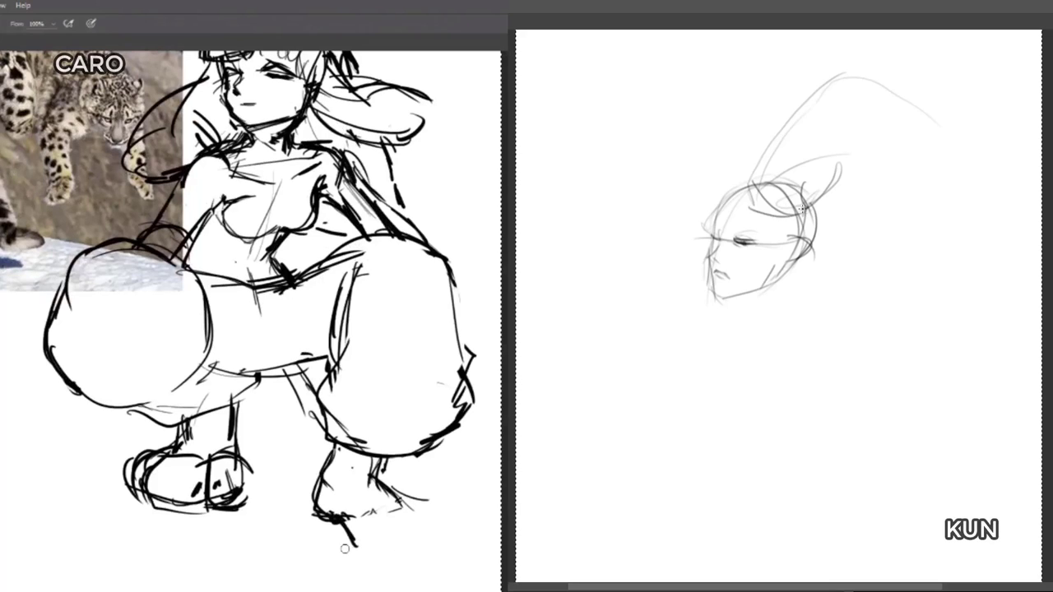
{"action": "key", "text": "e"}
{"action": "mouse_move", "coordinate": [319, 510]}
{"action": "left_mouse_down"}
{"action": "mouse_move", "coordinate": [318, 537]}
{"action": "mouse_move", "coordinate": [349, 538]}
{"action": "left_mouse_up"}
Redraw the side of the woman's torso, and try a darker horn line on the new head, undoing the last stroke.
{"action": "key", "text": "b"}
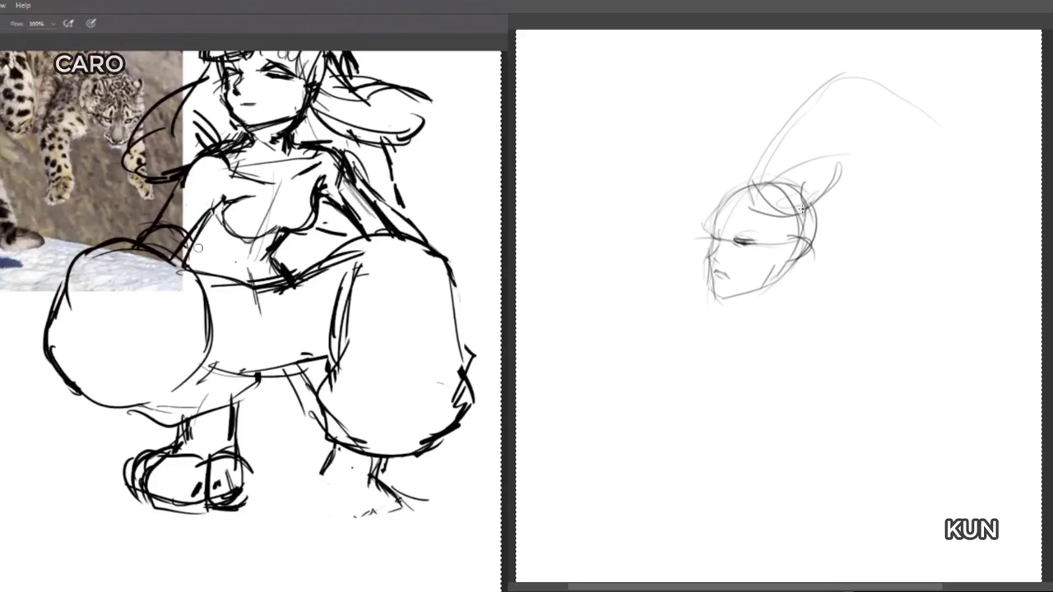
{"action": "left_click_drag", "start_coordinate": [203, 232], "coordinate": [207, 271]}
{"action": "left_click_drag", "start_coordinate": [201, 209], "coordinate": [197, 270]}
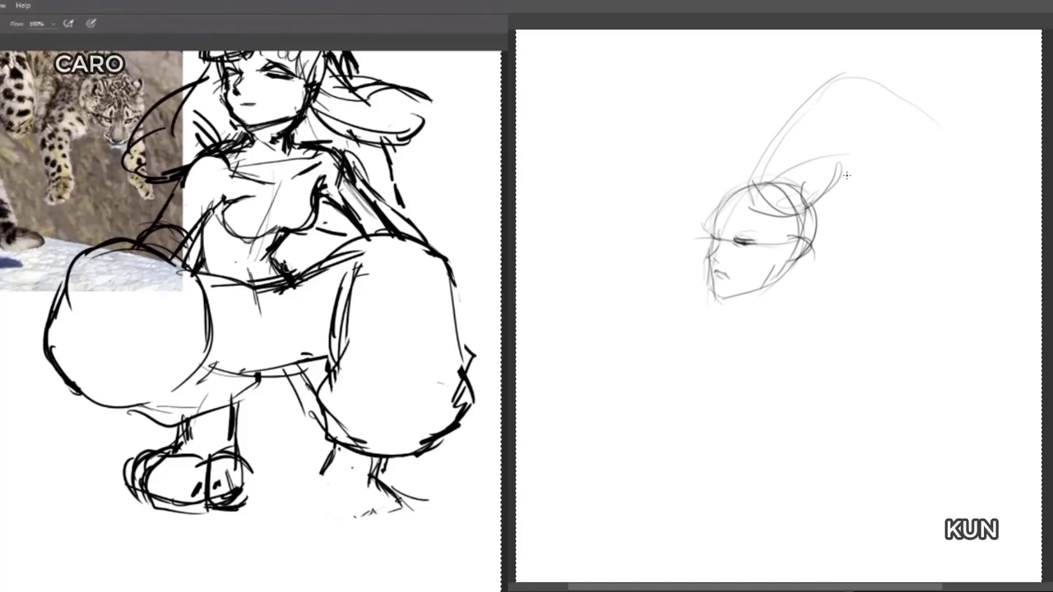
{"action": "mouse_move", "coordinate": [751, 197]}
{"action": "left_mouse_down"}
{"action": "mouse_move", "coordinate": [835, 97]}
{"action": "mouse_move", "coordinate": [815, 111]}
{"action": "mouse_move", "coordinate": [865, 84]}
{"action": "left_mouse_up"}
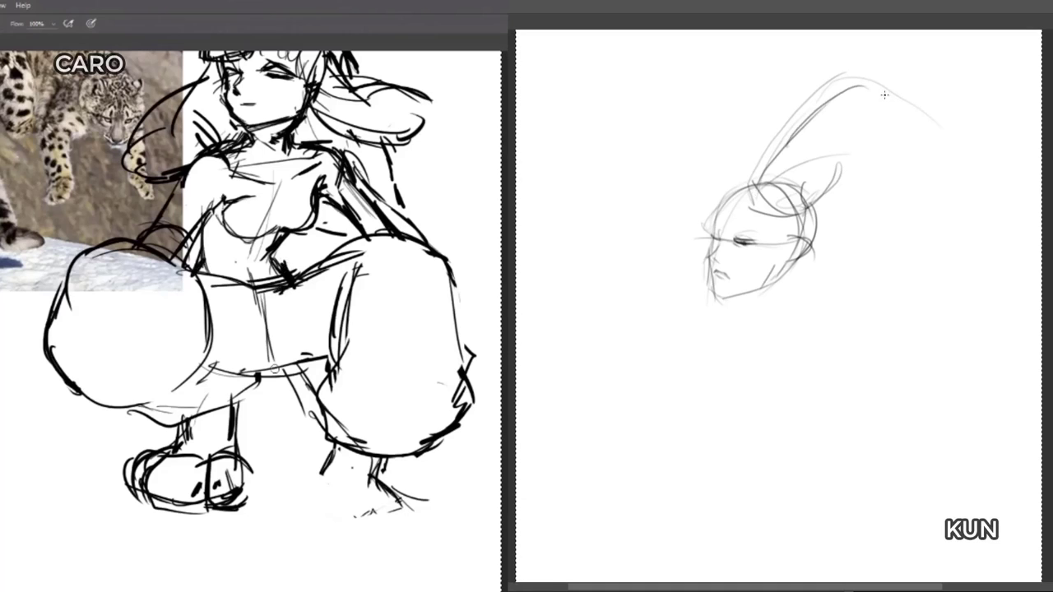
{"action": "key", "text": "ctrl+z"}
Erase the long horns and the upper skull lines of the new head.
{"action": "key", "text": "e"}
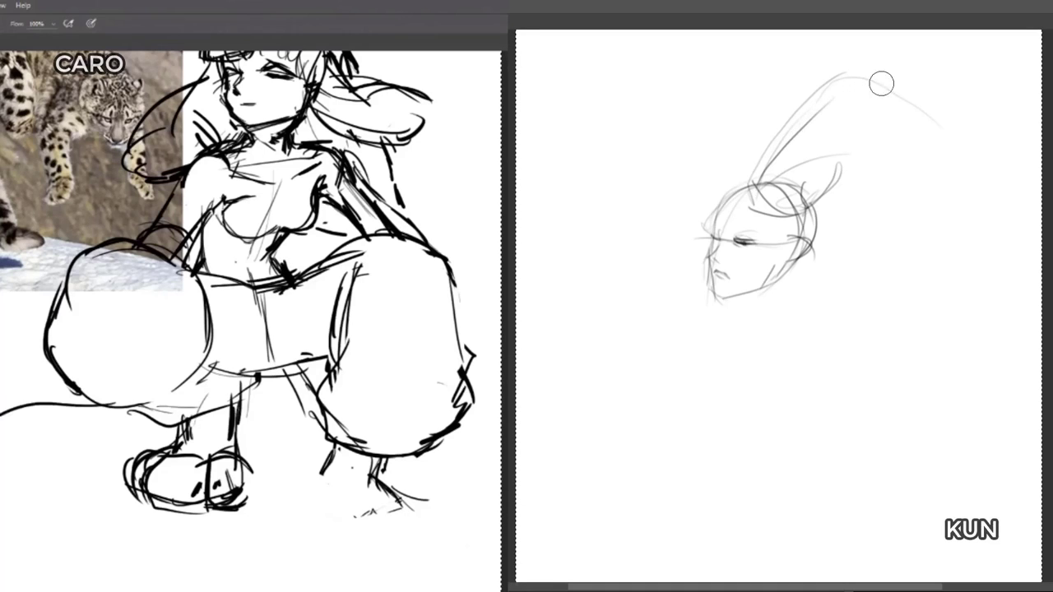
{"action": "mouse_move", "coordinate": [881, 82]}
{"action": "left_mouse_down"}
{"action": "mouse_move", "coordinate": [823, 103]}
{"action": "mouse_move", "coordinate": [785, 183]}
{"action": "mouse_move", "coordinate": [837, 168]}
{"action": "left_mouse_up"}
{"action": "left_click_drag", "start_coordinate": [936, 123], "coordinate": [905, 80]}
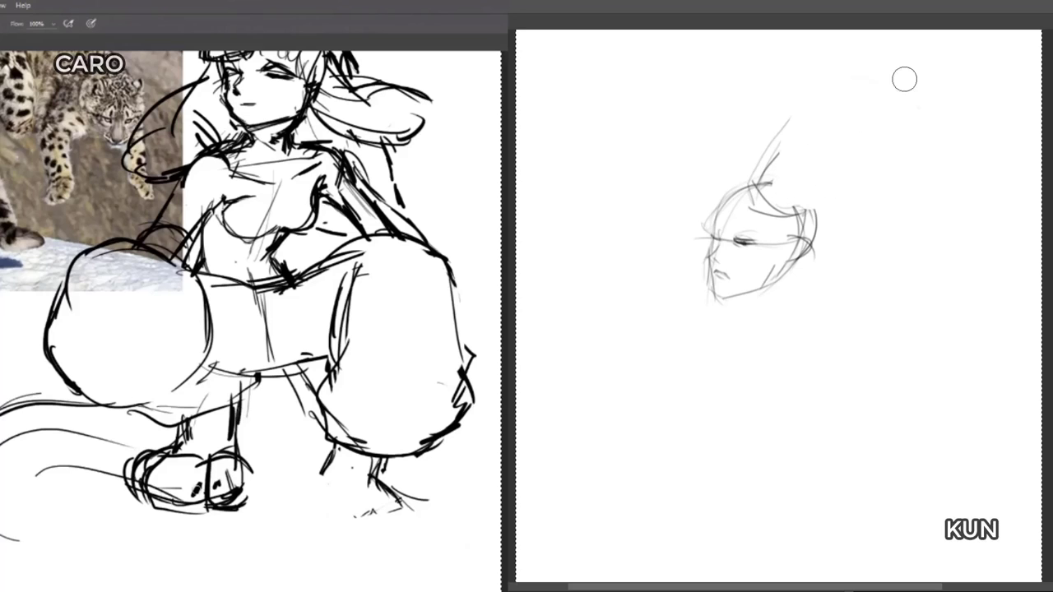
{"action": "mouse_move", "coordinate": [790, 120]}
{"action": "left_mouse_down"}
{"action": "mouse_move", "coordinate": [777, 143]}
{"action": "mouse_move", "coordinate": [765, 180]}
{"action": "mouse_move", "coordinate": [767, 212]}
{"action": "mouse_move", "coordinate": [798, 199]}
{"action": "left_mouse_up"}
Sketch the new head's crown line and a large horn sweeping back from it, and add a tail curve across the woman's foot.
{"action": "key", "text": "b"}
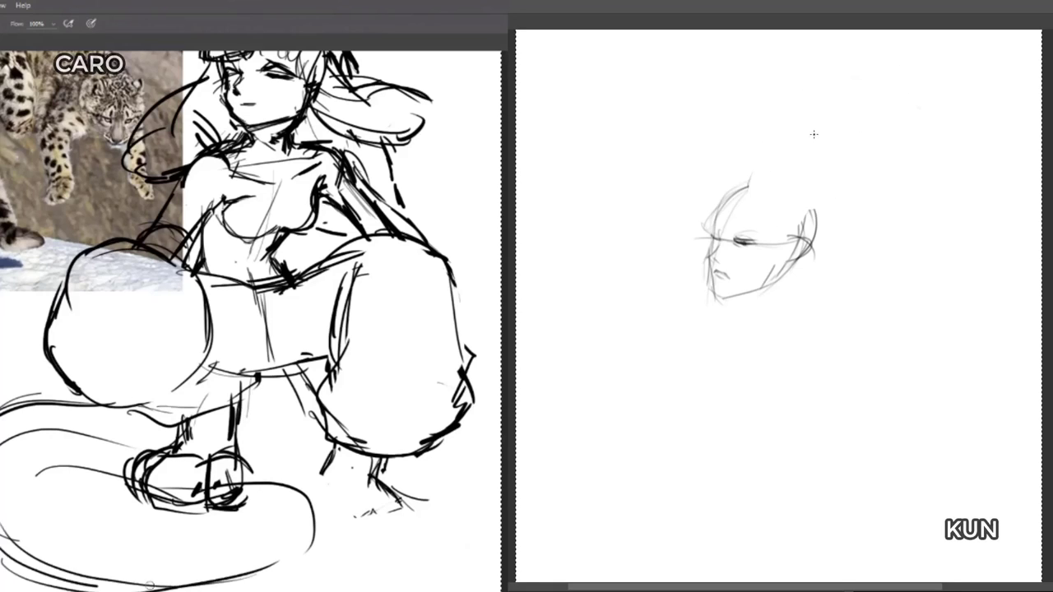
{"action": "left_click_drag", "start_coordinate": [305, 535], "coordinate": [297, 454]}
{"action": "left_click_drag", "start_coordinate": [759, 206], "coordinate": [795, 204]}
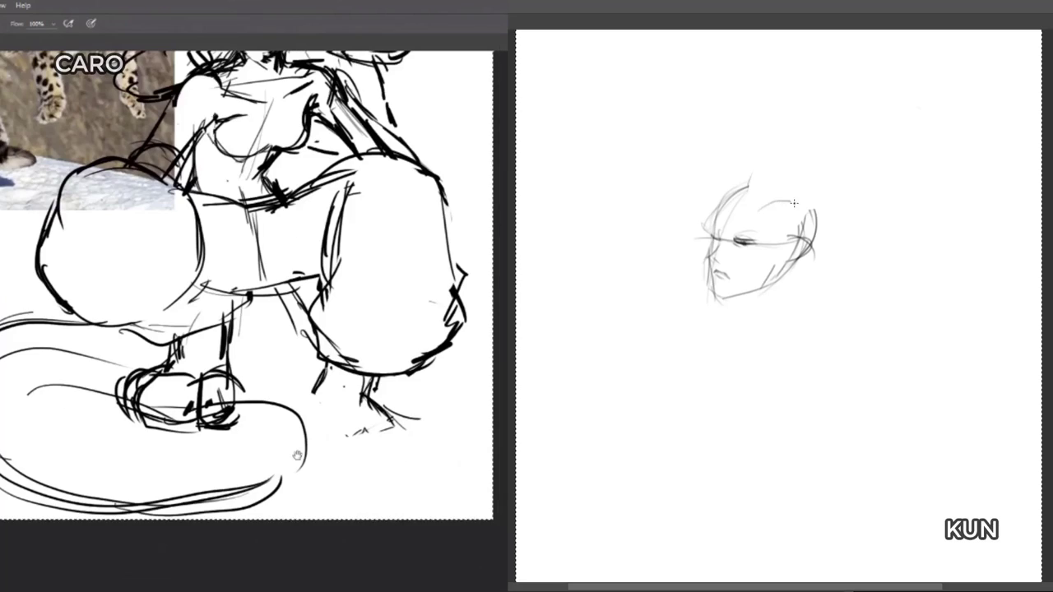
{"action": "left_click_drag", "start_coordinate": [235, 407], "coordinate": [87, 408]}
{"action": "mouse_move", "coordinate": [752, 192]}
{"action": "left_mouse_down"}
{"action": "mouse_move", "coordinate": [762, 209]}
{"action": "mouse_move", "coordinate": [753, 182]}
{"action": "mouse_move", "coordinate": [773, 136]}
{"action": "mouse_move", "coordinate": [872, 56]}
{"action": "mouse_move", "coordinate": [944, 84]}
{"action": "mouse_move", "coordinate": [948, 101]}
{"action": "left_mouse_up"}
{"action": "left_click_drag", "start_coordinate": [893, 82], "coordinate": [948, 154]}
{"action": "left_click_drag", "start_coordinate": [876, 97], "coordinate": [803, 198]}
Draw the hem and a curved line beneath the woman's trousers, and add inner and outer lines to the horn's bend.
{"action": "mouse_move", "coordinate": [250, 370]}
{"action": "left_mouse_down"}
{"action": "mouse_move", "coordinate": [302, 290]}
{"action": "mouse_move", "coordinate": [307, 318]}
{"action": "left_mouse_up"}
{"action": "mouse_move", "coordinate": [806, 191]}
{"action": "left_mouse_down"}
{"action": "mouse_move", "coordinate": [855, 137]}
{"action": "mouse_move", "coordinate": [928, 110]}
{"action": "left_mouse_up"}
{"action": "left_click_drag", "start_coordinate": [860, 114], "coordinate": [877, 109]}
{"action": "mouse_move", "coordinate": [194, 281]}
{"action": "left_mouse_down"}
{"action": "mouse_move", "coordinate": [240, 295]}
{"action": "mouse_move", "coordinate": [319, 278]}
{"action": "left_mouse_up"}
{"action": "left_click_drag", "start_coordinate": [877, 110], "coordinate": [936, 126]}
{"action": "left_click_drag", "start_coordinate": [893, 76], "coordinate": [957, 146]}
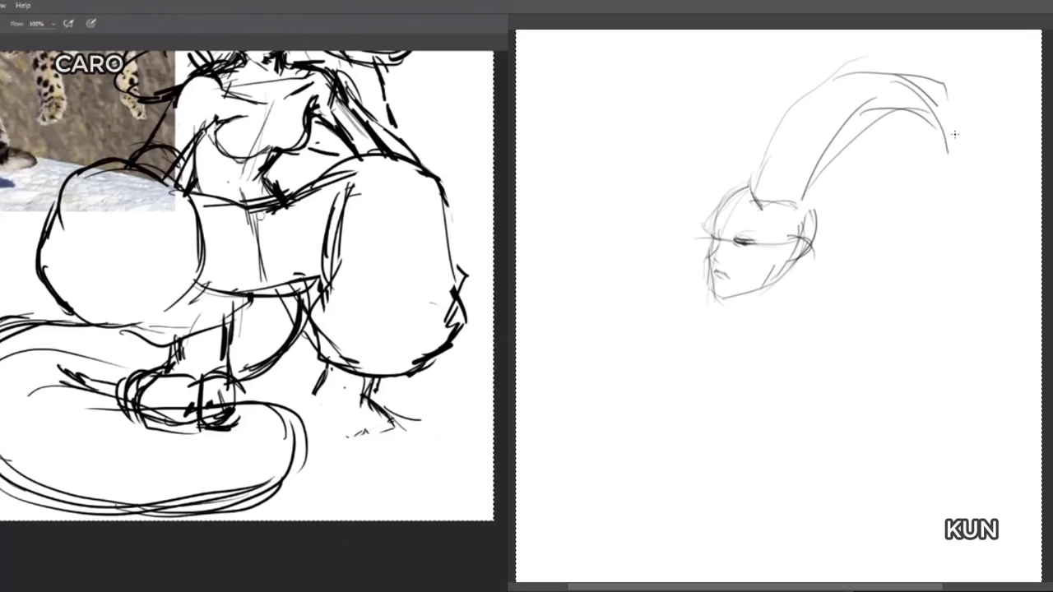
Erase the woman's waistband and lower torso lines, and thicken the inner edge and base of the large horn.
{"action": "key", "text": "e"}
{"action": "left_click_drag", "start_coordinate": [260, 210], "coordinate": [263, 209]}
{"action": "left_click_drag", "start_coordinate": [865, 102], "coordinate": [811, 154]}
{"action": "left_click_drag", "start_coordinate": [264, 209], "coordinate": [279, 230]}
{"action": "left_click_drag", "start_coordinate": [811, 155], "coordinate": [794, 203]}
{"action": "left_click_drag", "start_coordinate": [279, 230], "coordinate": [263, 188]}
{"action": "left_click_drag", "start_coordinate": [753, 203], "coordinate": [796, 205]}
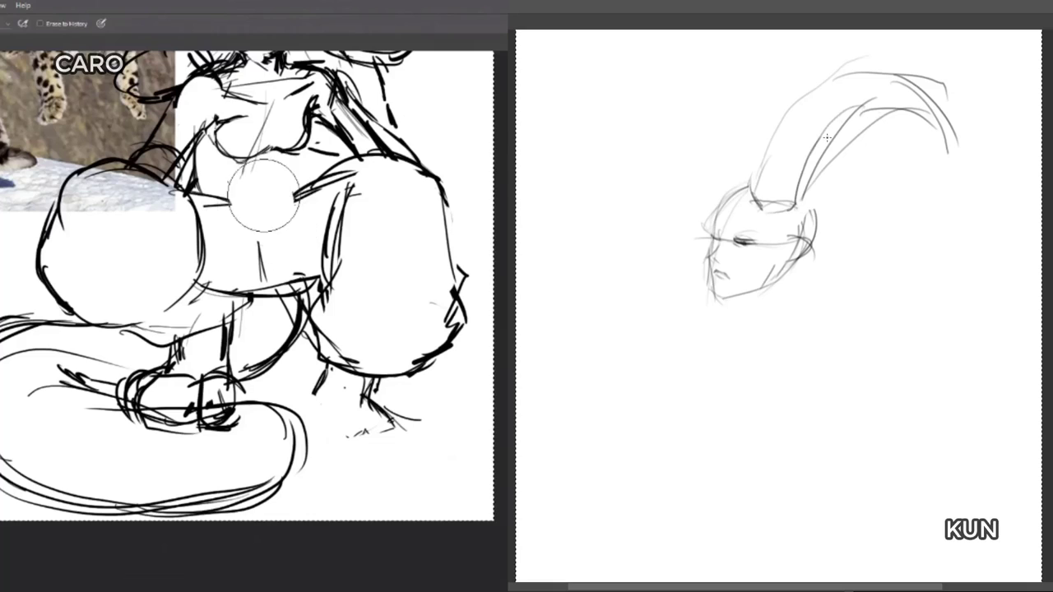
{"action": "mouse_move", "coordinate": [263, 189]}
{"action": "left_mouse_down"}
{"action": "mouse_move", "coordinate": [205, 188]}
{"action": "mouse_move", "coordinate": [244, 206]}
{"action": "left_mouse_up"}
Redraw the woman's waistband as a shallow V across the hips, and curve the large horn downward.
{"action": "mouse_move", "coordinate": [759, 121]}
{"action": "left_mouse_down"}
{"action": "mouse_move", "coordinate": [944, 86]}
{"action": "mouse_move", "coordinate": [951, 205]}
{"action": "left_mouse_up"}
{"action": "key", "text": "b"}
{"action": "left_click_drag", "start_coordinate": [197, 198], "coordinate": [230, 214]}
{"action": "left_click_drag", "start_coordinate": [915, 106], "coordinate": [928, 234]}
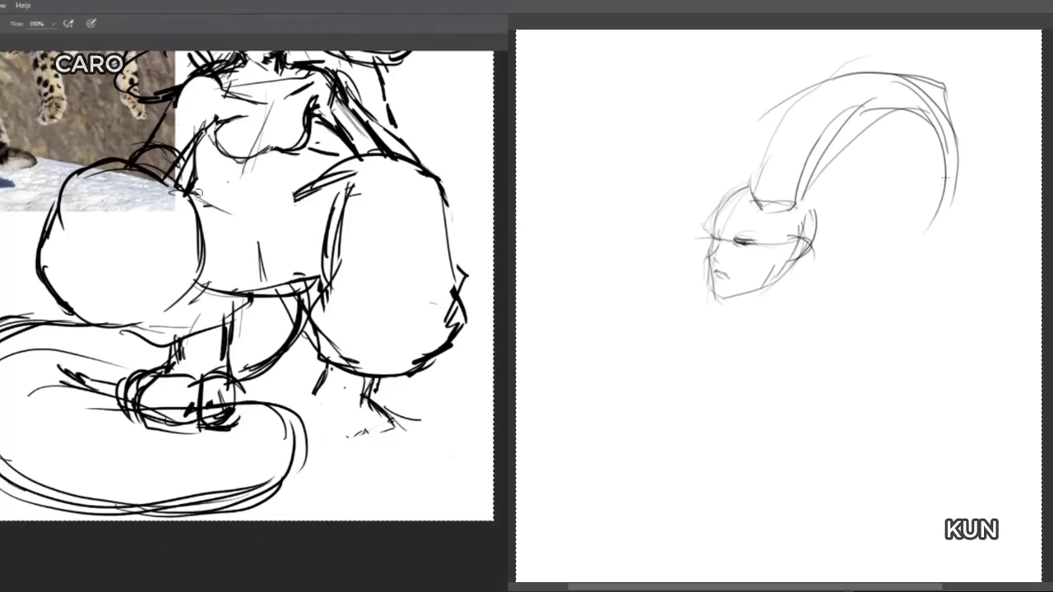
{"action": "left_click_drag", "start_coordinate": [191, 192], "coordinate": [247, 217]}
{"action": "mouse_move", "coordinate": [209, 228]}
{"action": "left_mouse_down"}
{"action": "mouse_move", "coordinate": [298, 208]}
{"action": "mouse_move", "coordinate": [294, 197]}
{"action": "left_mouse_up"}
{"action": "mouse_move", "coordinate": [906, 107]}
{"action": "left_mouse_down"}
{"action": "mouse_move", "coordinate": [949, 196]}
{"action": "mouse_move", "coordinate": [939, 217]}
{"action": "left_mouse_up"}
Redraw the inward curve of the woman's waist, and close the large horn with a hooked tip.
{"action": "left_click_drag", "start_coordinate": [285, 153], "coordinate": [261, 198]}
{"action": "mouse_move", "coordinate": [944, 103]}
{"action": "left_mouse_down"}
{"action": "mouse_move", "coordinate": [961, 144]}
{"action": "mouse_move", "coordinate": [935, 242]}
{"action": "left_mouse_up"}
{"action": "left_click_drag", "start_coordinate": [283, 159], "coordinate": [264, 189]}
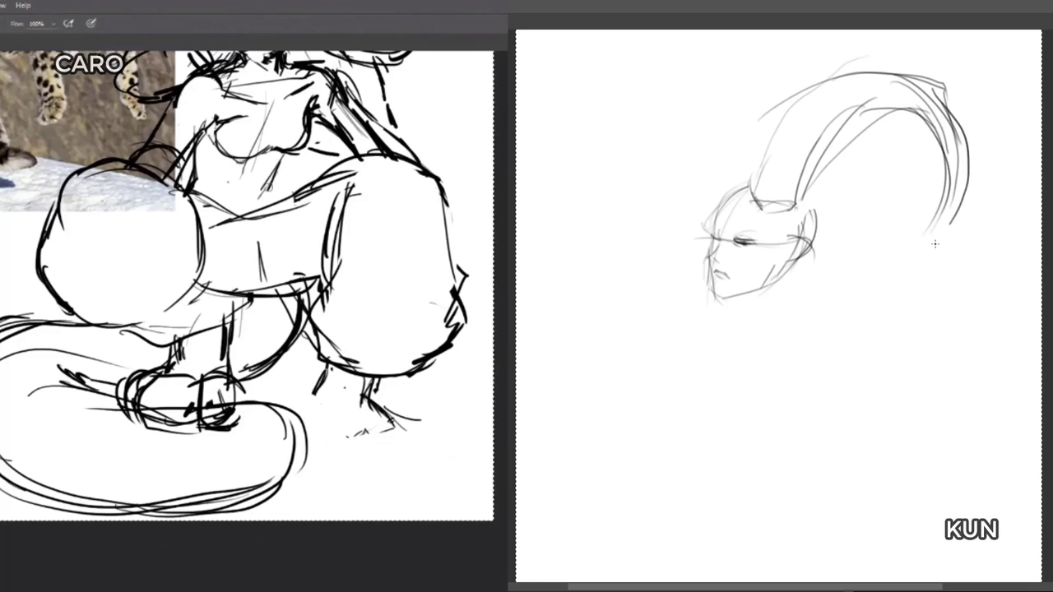
{"action": "left_click_drag", "start_coordinate": [936, 242], "coordinate": [930, 247]}
{"action": "left_click_drag", "start_coordinate": [265, 183], "coordinate": [277, 207]}
{"action": "left_click_drag", "start_coordinate": [946, 222], "coordinate": [902, 229]}
{"action": "left_click_drag", "start_coordinate": [281, 165], "coordinate": [263, 194]}
{"action": "left_click_drag", "start_coordinate": [930, 217], "coordinate": [904, 226]}
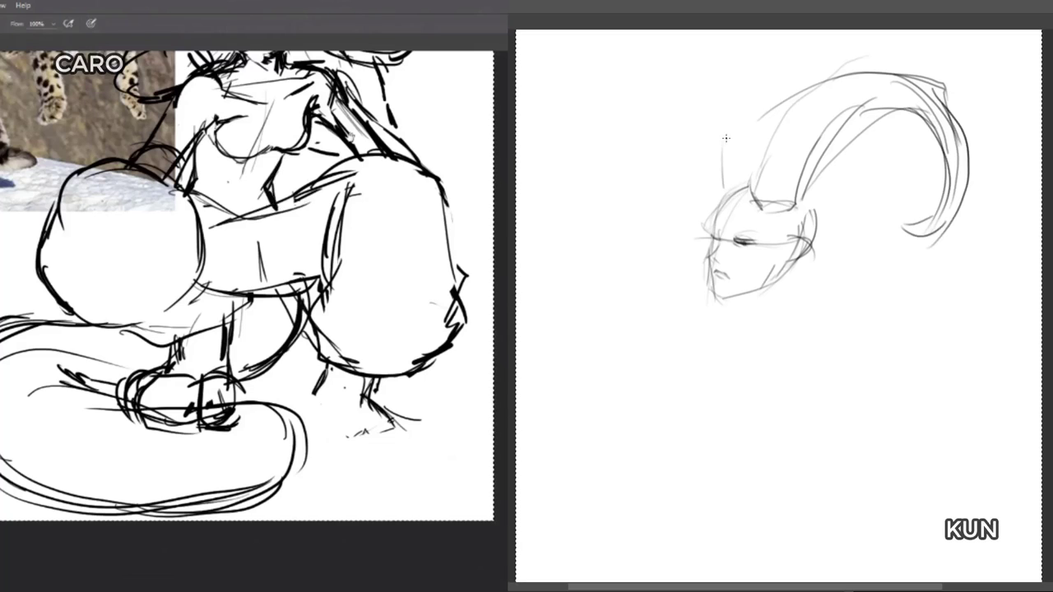
Rough in the woman's arm reaching toward the knee beside the leopard photo, and start the far horn's outer outline.
{"action": "left_click_drag", "start_coordinate": [350, 137], "coordinate": [366, 257]}
{"action": "left_click_drag", "start_coordinate": [192, 221], "coordinate": [150, 253]}
{"action": "left_click_drag", "start_coordinate": [722, 186], "coordinate": [717, 150]}
{"action": "left_click_drag", "start_coordinate": [150, 253], "coordinate": [118, 278]}
{"action": "mouse_move", "coordinate": [717, 149]}
{"action": "left_mouse_down"}
{"action": "mouse_move", "coordinate": [800, 69]}
{"action": "mouse_move", "coordinate": [801, 87]}
{"action": "left_mouse_up"}
{"action": "left_click_drag", "start_coordinate": [171, 237], "coordinate": [108, 284]}
{"action": "left_click_drag", "start_coordinate": [109, 288], "coordinate": [94, 331]}
{"action": "left_click_drag", "start_coordinate": [727, 87], "coordinate": [732, 188]}
{"action": "left_click_drag", "start_coordinate": [718, 142], "coordinate": [725, 183]}
Sketch the woman's forearm and wrist over the knee, and draw the far horn's base and inner edge.
{"action": "left_click_drag", "start_coordinate": [91, 304], "coordinate": [92, 378]}
{"action": "mouse_move", "coordinate": [721, 162]}
{"action": "left_mouse_down"}
{"action": "mouse_move", "coordinate": [729, 194]}
{"action": "mouse_move", "coordinate": [746, 191]}
{"action": "left_mouse_up"}
{"action": "left_click_drag", "start_coordinate": [90, 387], "coordinate": [156, 380]}
{"action": "left_click_drag", "start_coordinate": [747, 191], "coordinate": [759, 141]}
{"action": "left_click_drag", "start_coordinate": [158, 395], "coordinate": [164, 302]}
{"action": "left_click_drag", "start_coordinate": [758, 142], "coordinate": [765, 123]}
{"action": "left_click_drag", "start_coordinate": [160, 342], "coordinate": [222, 229]}
{"action": "left_click_drag", "start_coordinate": [765, 123], "coordinate": [796, 75]}
{"action": "left_click_drag", "start_coordinate": [222, 229], "coordinate": [185, 263]}
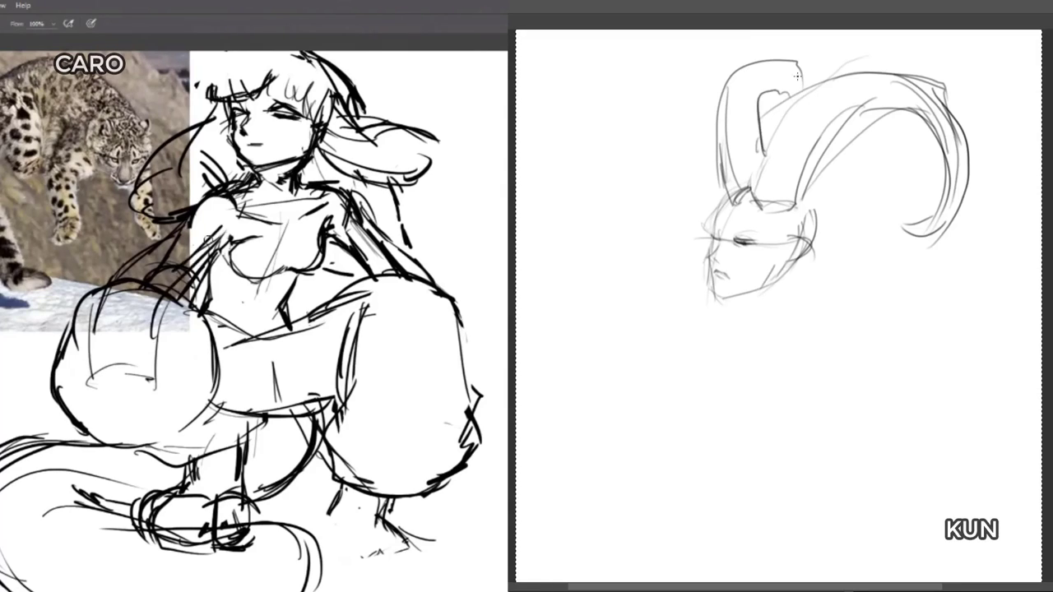
Erase the overlapping lines around the woman's upper arm and torso side, and reinforce the large horn's outer edge and the spike at the brow.
{"action": "left_click_drag", "start_coordinate": [797, 76], "coordinate": [808, 110]}
{"action": "key", "text": "e"}
{"action": "left_click_drag", "start_coordinate": [174, 235], "coordinate": [140, 284]}
{"action": "left_click_drag", "start_coordinate": [723, 171], "coordinate": [687, 192]}
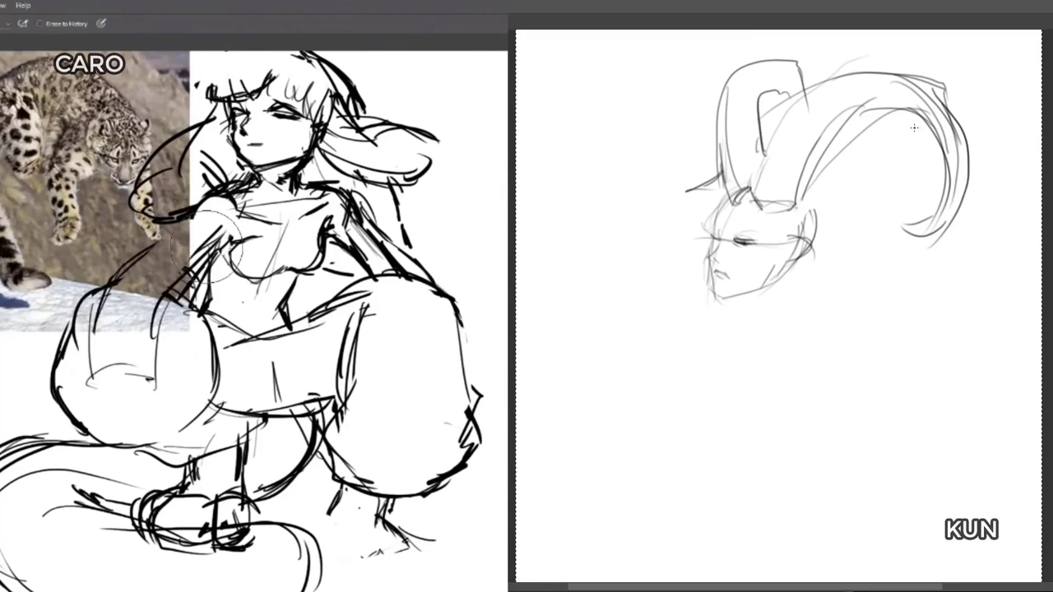
{"action": "mouse_move", "coordinate": [207, 247]}
{"action": "left_mouse_down"}
{"action": "mouse_move", "coordinate": [187, 286]}
{"action": "mouse_move", "coordinate": [213, 233]}
{"action": "mouse_move", "coordinate": [197, 284]}
{"action": "left_mouse_up"}
{"action": "left_click_drag", "start_coordinate": [823, 81], "coordinate": [749, 176]}
{"action": "left_click_drag", "start_coordinate": [197, 284], "coordinate": [181, 291]}
{"action": "mouse_move", "coordinate": [749, 187]}
{"action": "left_mouse_down"}
{"action": "mouse_move", "coordinate": [832, 76]}
{"action": "mouse_move", "coordinate": [898, 55]}
{"action": "left_mouse_up"}
{"action": "left_click_drag", "start_coordinate": [181, 291], "coordinate": [188, 284]}
{"action": "left_click_drag", "start_coordinate": [847, 67], "coordinate": [936, 81]}
{"action": "left_click_drag", "start_coordinate": [188, 284], "coordinate": [212, 241]}
{"action": "left_click_drag", "start_coordinate": [949, 102], "coordinate": [955, 209]}
Redraw the woman's torso side and inner arm line, and outline the horned head's forehead and brow.
{"action": "key", "text": "b"}
{"action": "left_click_drag", "start_coordinate": [216, 241], "coordinate": [205, 303]}
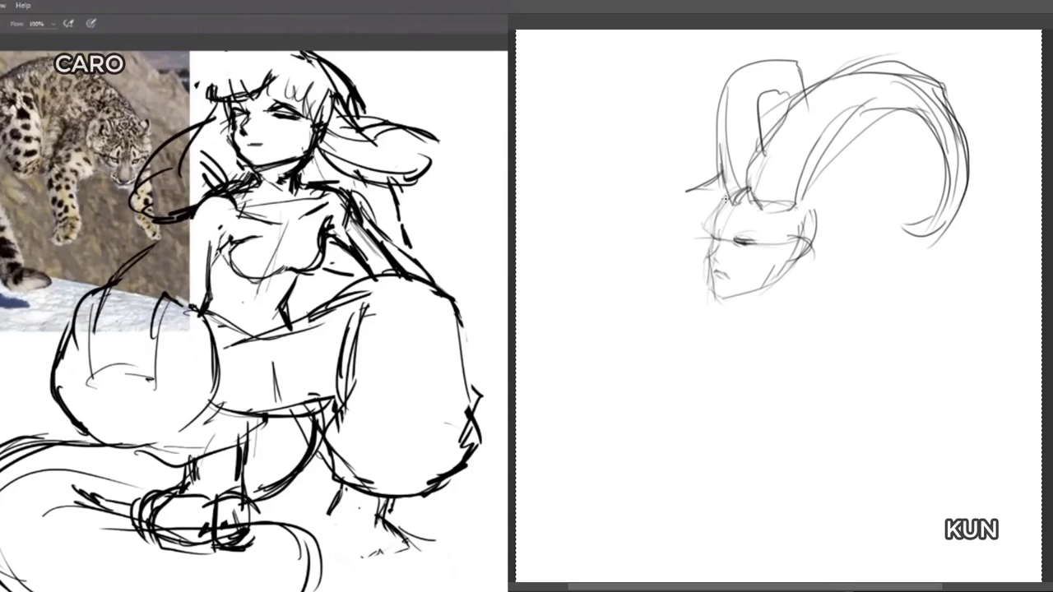
{"action": "left_click_drag", "start_coordinate": [726, 198], "coordinate": [718, 232]}
{"action": "left_click_drag", "start_coordinate": [222, 234], "coordinate": [196, 255]}
{"action": "left_click_drag", "start_coordinate": [710, 232], "coordinate": [723, 236]}
{"action": "left_click_drag", "start_coordinate": [196, 255], "coordinate": [169, 280]}
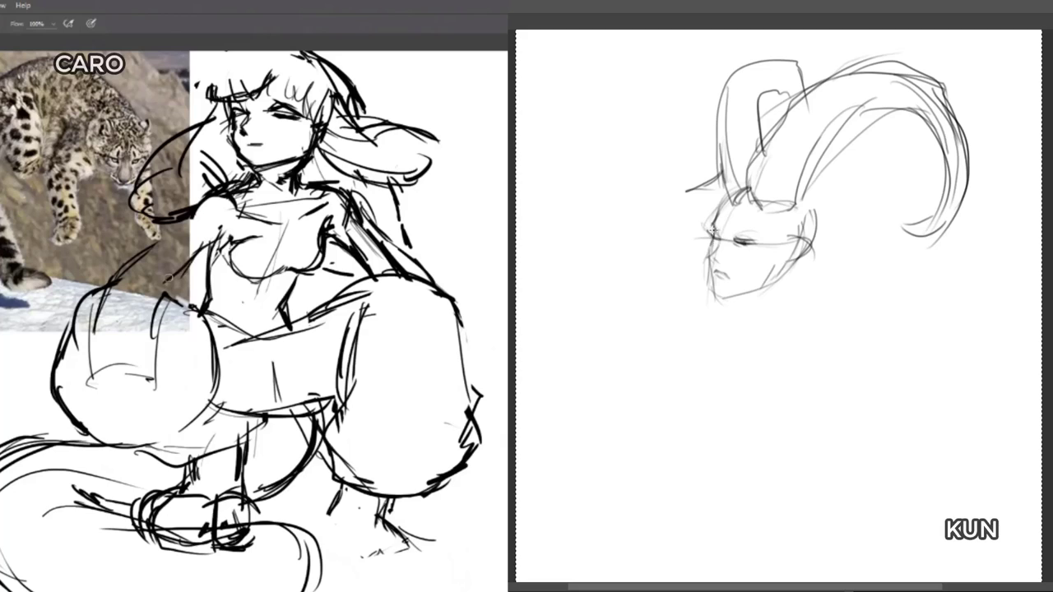
Draw the outer line of the woman's arm from shoulder to elbow, and darken the horned head's nose and forehead profile.
{"action": "left_click_drag", "start_coordinate": [716, 242], "coordinate": [714, 265]}
{"action": "left_click_drag", "start_coordinate": [197, 214], "coordinate": [121, 266]}
{"action": "left_click_drag", "start_coordinate": [712, 230], "coordinate": [720, 236]}
{"action": "left_click_drag", "start_coordinate": [122, 266], "coordinate": [107, 292]}
{"action": "left_click_drag", "start_coordinate": [716, 220], "coordinate": [713, 239]}
{"action": "left_click_drag", "start_coordinate": [106, 292], "coordinate": [101, 301]}
{"action": "left_click_drag", "start_coordinate": [729, 193], "coordinate": [714, 216]}
{"action": "mouse_move", "coordinate": [125, 264]}
{"action": "left_mouse_down"}
{"action": "mouse_move", "coordinate": [105, 294]}
{"action": "mouse_move", "coordinate": [177, 217]}
{"action": "left_mouse_up"}
{"action": "key", "text": "e"}
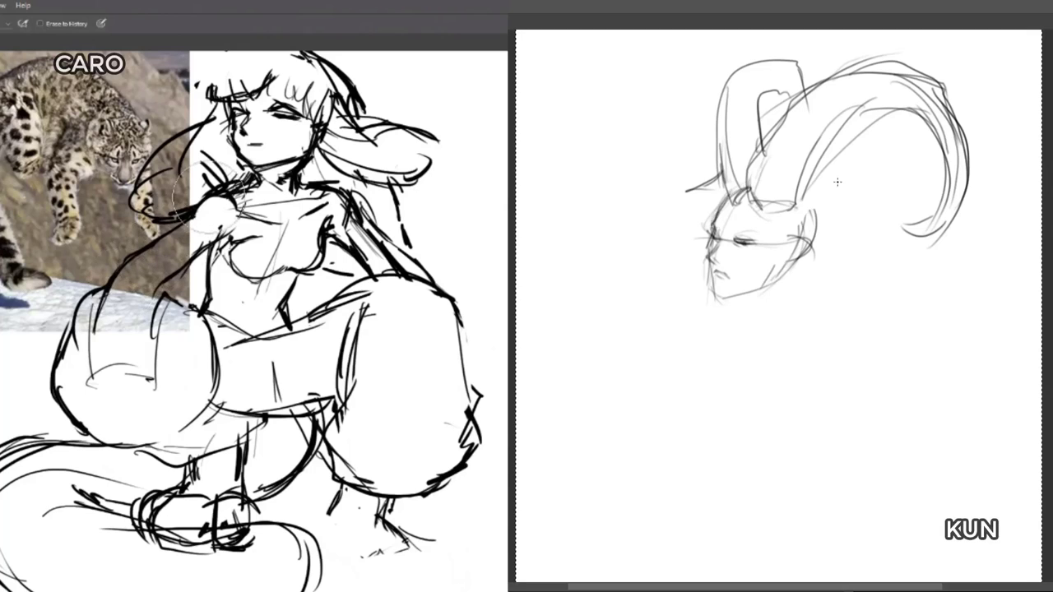
Thicken the outer contour of the woman's arm, and strengthen the large horn's inner curve and the lines at both horn bases.
{"action": "key", "text": "b"}
{"action": "mouse_move", "coordinate": [837, 167]}
{"action": "left_mouse_down"}
{"action": "mouse_move", "coordinate": [813, 202]}
{"action": "mouse_move", "coordinate": [908, 111]}
{"action": "left_mouse_up"}
{"action": "left_click_drag", "start_coordinate": [196, 208], "coordinate": [105, 285]}
{"action": "left_click_drag", "start_coordinate": [908, 111], "coordinate": [944, 139]}
{"action": "left_click_drag", "start_coordinate": [110, 280], "coordinate": [123, 257]}
{"action": "mouse_move", "coordinate": [819, 98]}
{"action": "left_mouse_down"}
{"action": "mouse_move", "coordinate": [751, 148]}
{"action": "mouse_move", "coordinate": [747, 194]}
{"action": "left_mouse_up"}
{"action": "left_click_drag", "start_coordinate": [760, 152], "coordinate": [732, 203]}
Darken both sides of the woman's forearm over the knee, and define the far horn's inner edge and upper corner.
{"action": "left_click_drag", "start_coordinate": [161, 300], "coordinate": [138, 360]}
{"action": "mouse_move", "coordinate": [748, 163]}
{"action": "left_mouse_down"}
{"action": "mouse_move", "coordinate": [724, 216]}
{"action": "mouse_move", "coordinate": [714, 202]}
{"action": "left_mouse_up"}
{"action": "left_click_drag", "start_coordinate": [101, 316], "coordinate": [86, 382]}
{"action": "mouse_move", "coordinate": [750, 139]}
{"action": "left_mouse_down"}
{"action": "mouse_move", "coordinate": [765, 98]}
{"action": "mouse_move", "coordinate": [793, 109]}
{"action": "left_mouse_up"}
{"action": "left_click_drag", "start_coordinate": [89, 375], "coordinate": [97, 407]}
{"action": "left_click_drag", "start_coordinate": [798, 65], "coordinate": [811, 96]}
{"action": "left_click_drag", "start_coordinate": [92, 375], "coordinate": [100, 409]}
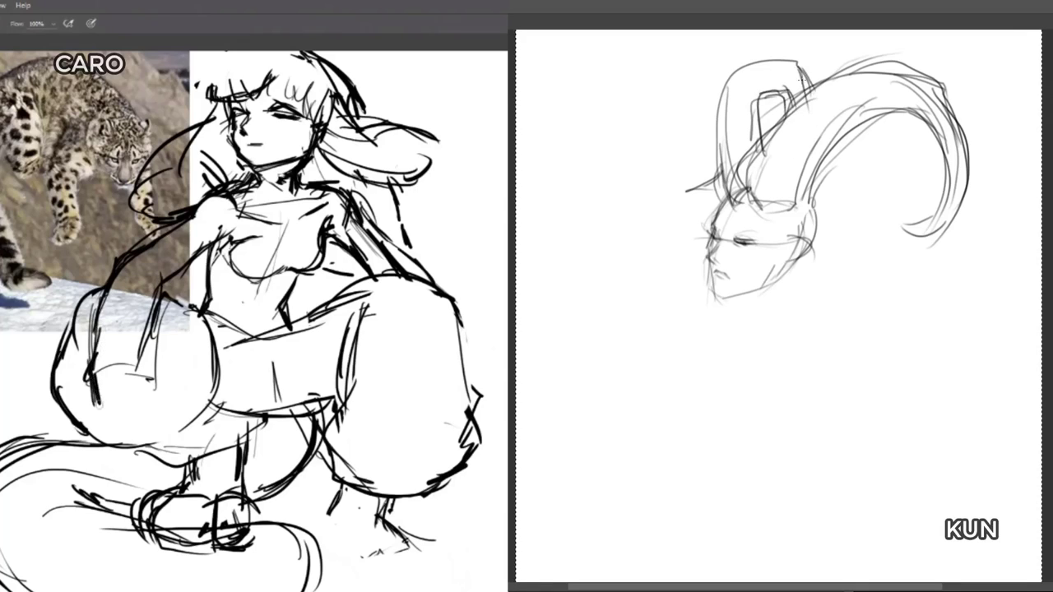
Erase the woman's forearm over the knee and restart its inner line, and add lines to the far horn's end and the brow spike.
{"action": "left_click_drag", "start_coordinate": [801, 66], "coordinate": [816, 86]}
{"action": "left_click_drag", "start_coordinate": [99, 312], "coordinate": [91, 360]}
{"action": "left_click_drag", "start_coordinate": [787, 95], "coordinate": [777, 130]}
{"action": "key", "text": "e"}
{"action": "left_click_drag", "start_coordinate": [92, 370], "coordinate": [107, 334]}
{"action": "left_click_drag", "start_coordinate": [723, 186], "coordinate": [686, 183]}
{"action": "mouse_move", "coordinate": [107, 334]}
{"action": "left_mouse_down"}
{"action": "mouse_move", "coordinate": [120, 346]}
{"action": "mouse_move", "coordinate": [147, 340]}
{"action": "mouse_move", "coordinate": [137, 392]}
{"action": "left_mouse_up"}
{"action": "key", "text": "b"}
{"action": "left_click_drag", "start_coordinate": [159, 276], "coordinate": [136, 337]}
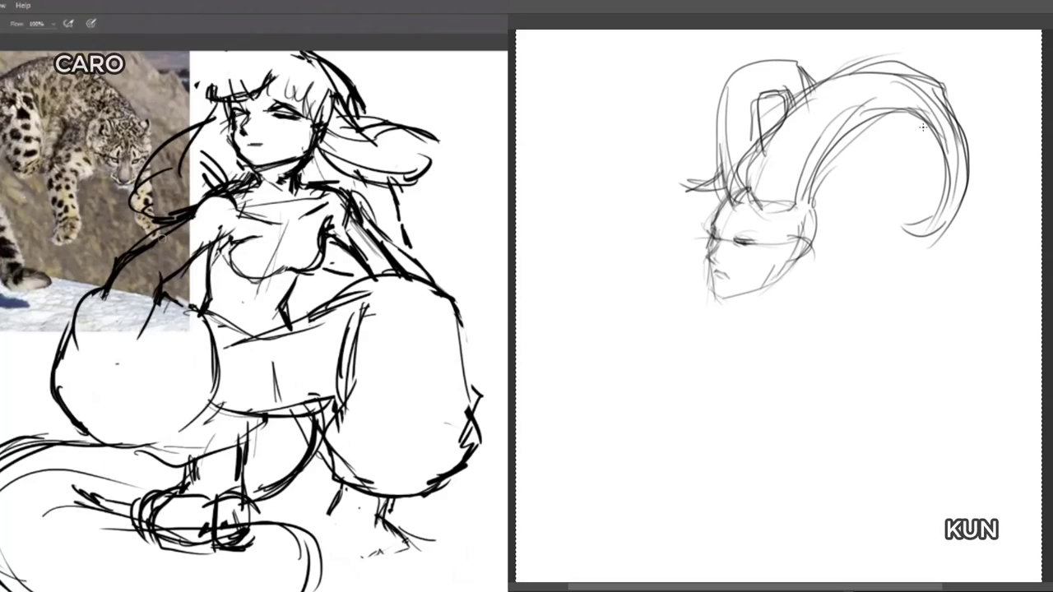
Reinforce the large horn's hooked tip, inner curve and outer edge with darker strokes.
{"action": "left_click_drag", "start_coordinate": [951, 177], "coordinate": [896, 239]}
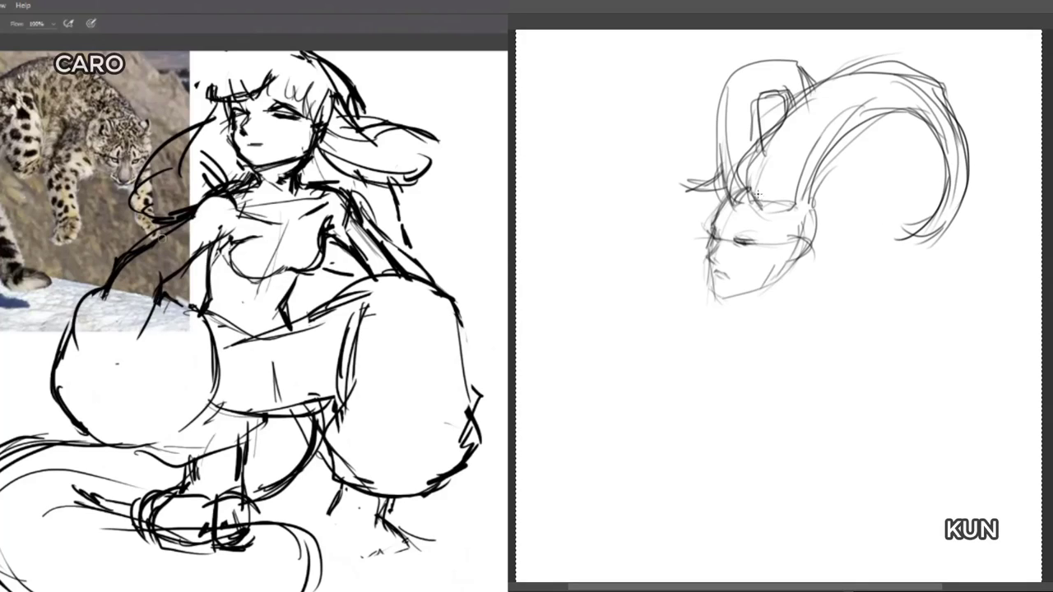
{"action": "mouse_move", "coordinate": [885, 111]}
{"action": "left_mouse_down"}
{"action": "mouse_move", "coordinate": [944, 171]}
{"action": "mouse_move", "coordinate": [905, 242]}
{"action": "left_mouse_up"}
{"action": "left_click_drag", "start_coordinate": [936, 153], "coordinate": [876, 112]}
{"action": "left_click_drag", "start_coordinate": [919, 122], "coordinate": [826, 154]}
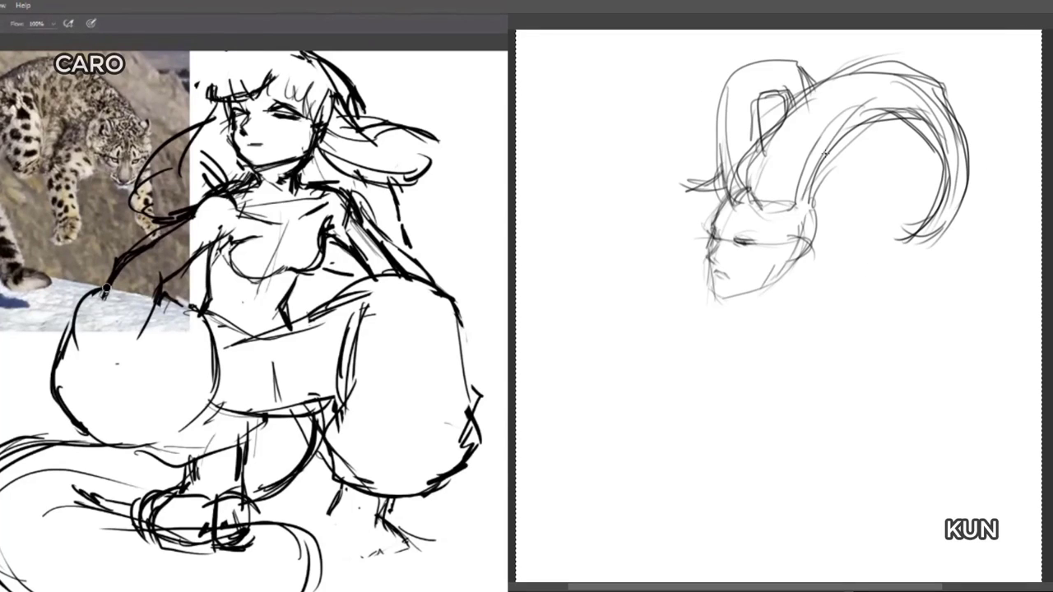
{"action": "left_click_drag", "start_coordinate": [872, 71], "coordinate": [758, 164]}
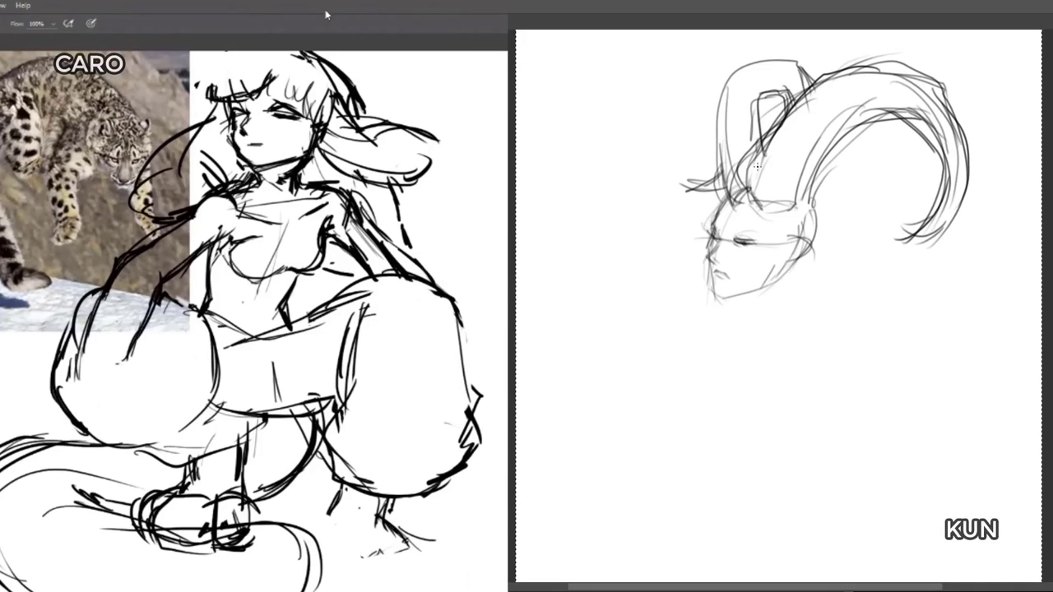
Erase the woman's far arm and rework her neck and shoulder lines, and clean up where the two horns overlap.
{"action": "key", "text": "e"}
{"action": "mouse_move", "coordinate": [816, 94]}
{"action": "left_mouse_down"}
{"action": "mouse_move", "coordinate": [792, 113]}
{"action": "mouse_move", "coordinate": [884, 81]}
{"action": "mouse_move", "coordinate": [810, 84]}
{"action": "mouse_move", "coordinate": [774, 134]}
{"action": "left_mouse_up"}
{"action": "key", "text": "b"}
{"action": "mouse_move", "coordinate": [285, 223]}
{"action": "left_mouse_down"}
{"action": "mouse_move", "coordinate": [297, 196]}
{"action": "mouse_move", "coordinate": [288, 208]}
{"action": "left_mouse_up"}
{"action": "key", "text": "b"}
{"action": "mouse_move", "coordinate": [277, 165]}
{"action": "left_mouse_down"}
{"action": "mouse_move", "coordinate": [302, 157]}
{"action": "mouse_move", "coordinate": [288, 218]}
{"action": "left_mouse_up"}
{"action": "key", "text": "e"}
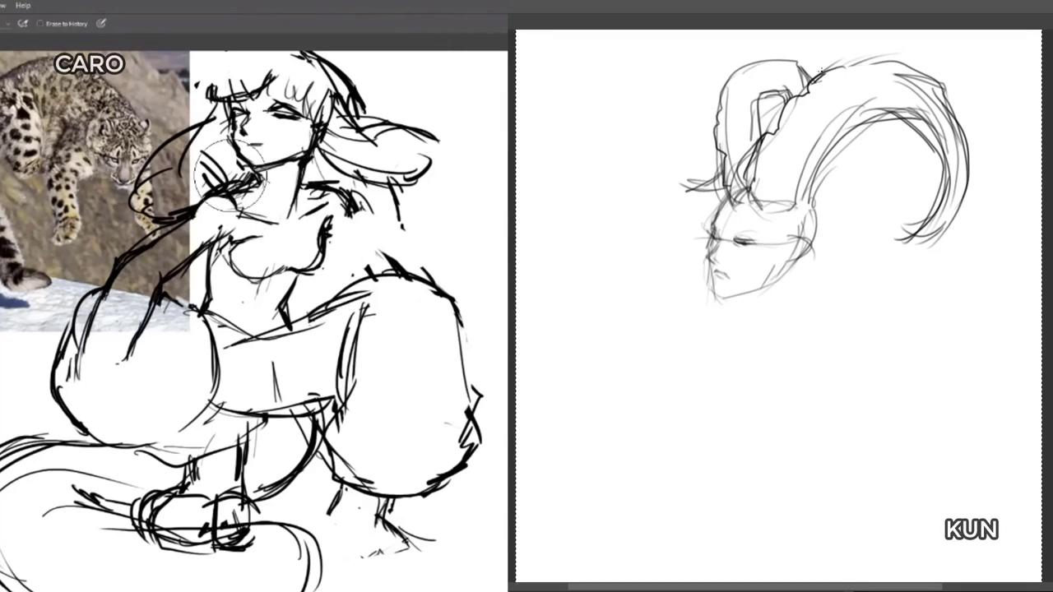
{"action": "left_click_drag", "start_coordinate": [255, 177], "coordinate": [271, 171]}
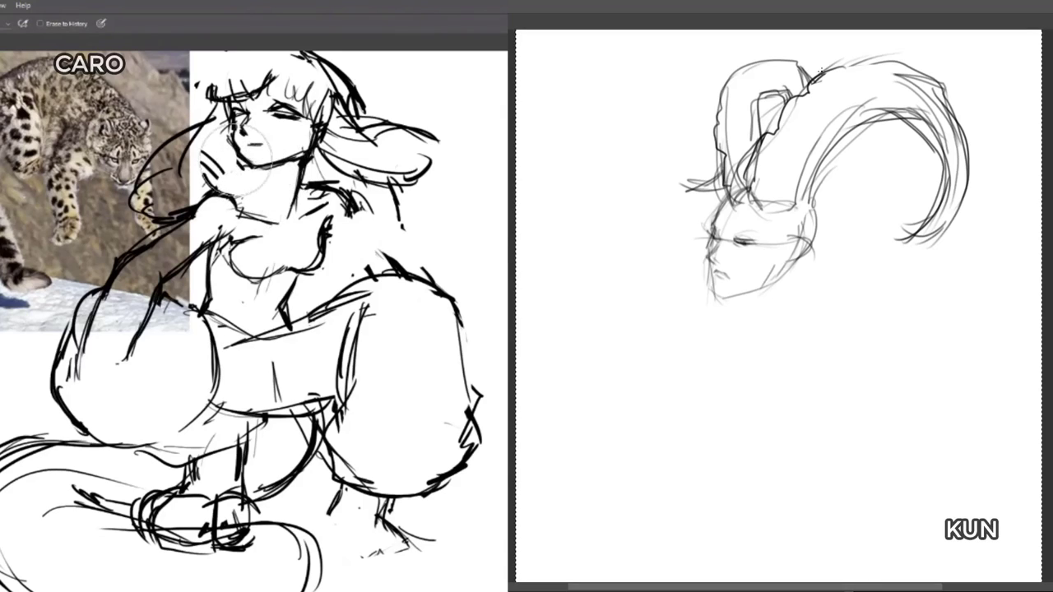
Redraw the woman's neck and shoulder line, and start a contour band along the large horn's inner side.
{"action": "key", "text": "b"}
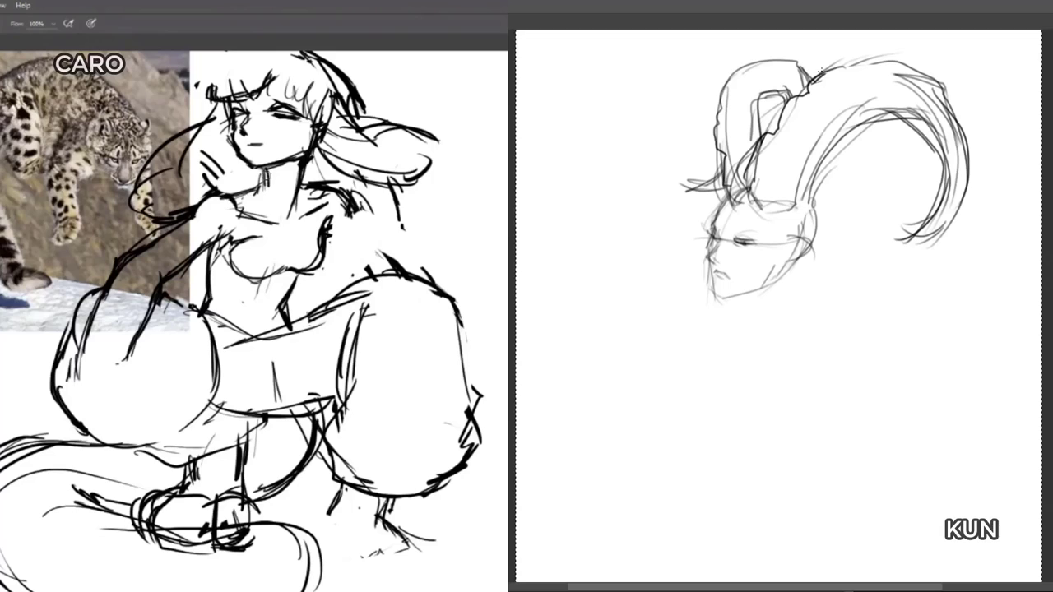
{"action": "left_click_drag", "start_coordinate": [812, 157], "coordinate": [800, 206]}
{"action": "left_click_drag", "start_coordinate": [249, 194], "coordinate": [199, 209]}
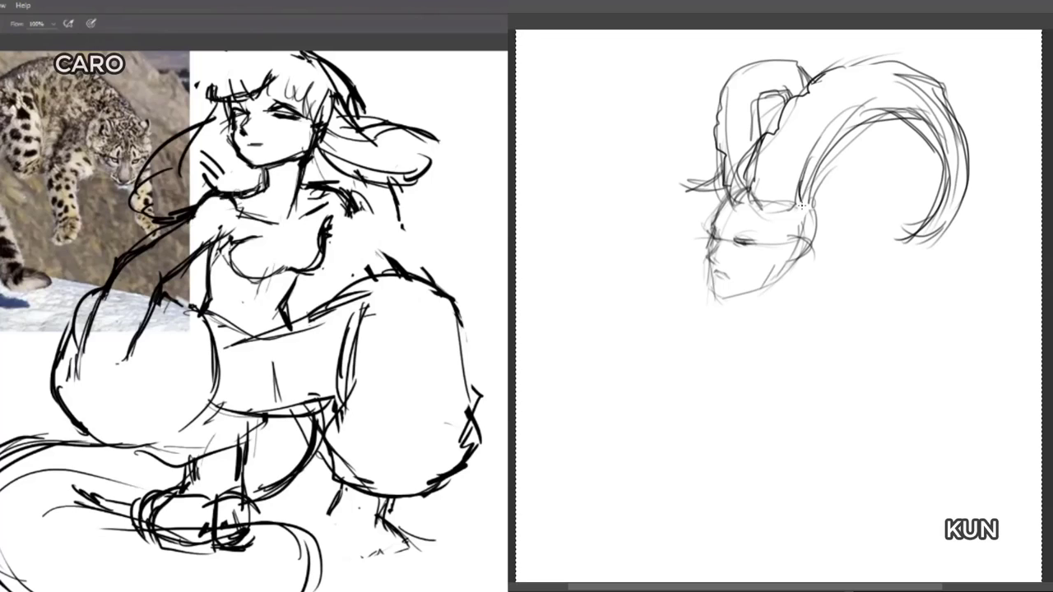
{"action": "left_click_drag", "start_coordinate": [800, 204], "coordinate": [894, 121]}
{"action": "left_click_drag", "start_coordinate": [230, 196], "coordinate": [267, 188]}
{"action": "mouse_move", "coordinate": [820, 137]}
{"action": "left_mouse_down"}
{"action": "mouse_move", "coordinate": [897, 103]}
{"action": "mouse_move", "coordinate": [796, 154]}
{"action": "mouse_move", "coordinate": [859, 107]}
{"action": "left_mouse_up"}
Extend the contour band around the large horn's bend, and try a curved line across the woman's forearm, undoing the last stroke.
{"action": "mouse_move", "coordinate": [795, 153]}
{"action": "left_mouse_down"}
{"action": "mouse_move", "coordinate": [787, 180]}
{"action": "mouse_move", "coordinate": [921, 99]}
{"action": "left_mouse_up"}
{"action": "left_click_drag", "start_coordinate": [888, 88], "coordinate": [919, 101]}
{"action": "left_click_drag", "start_coordinate": [128, 352], "coordinate": [117, 378]}
{"action": "left_click_drag", "start_coordinate": [918, 100], "coordinate": [947, 181]}
{"action": "left_click_drag", "start_coordinate": [59, 364], "coordinate": [109, 344]}
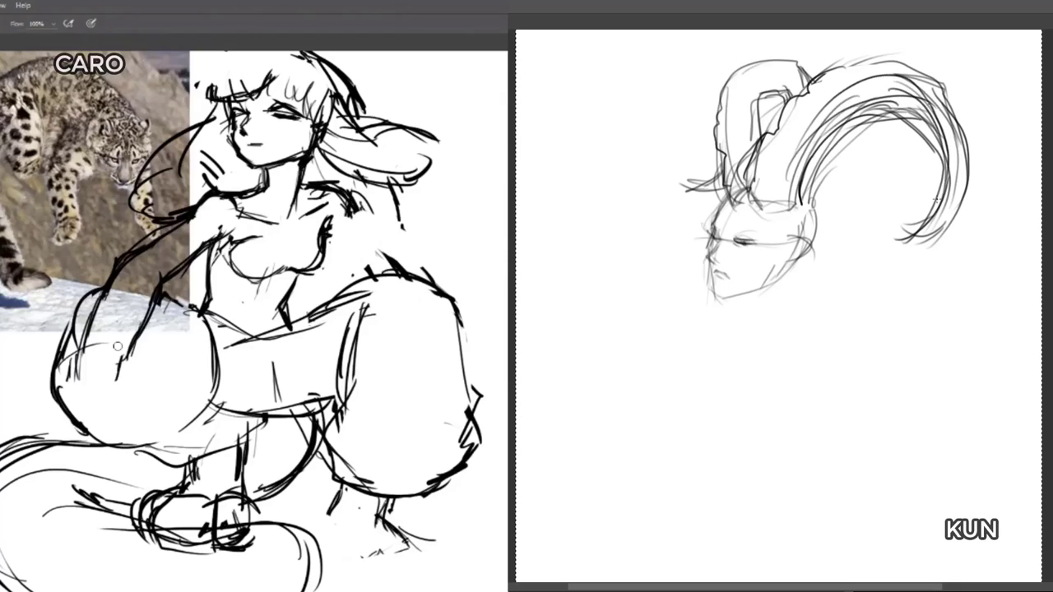
{"action": "key", "text": "ctrl+z"}
Draw a curved cuff line across the woman's forearm, and add contour strokes inside both horns.
{"action": "left_click_drag", "start_coordinate": [913, 123], "coordinate": [938, 180]}
{"action": "left_click_drag", "start_coordinate": [63, 347], "coordinate": [135, 352]}
{"action": "left_click_drag", "start_coordinate": [941, 125], "coordinate": [946, 175]}
{"action": "mouse_move", "coordinate": [803, 93]}
{"action": "left_mouse_down"}
{"action": "mouse_move", "coordinate": [788, 83]}
{"action": "mouse_move", "coordinate": [743, 109]}
{"action": "left_mouse_up"}
Redraw the outer side of the woman's far arm, and shape the far horn's inner contour and end.
{"action": "left_click_drag", "start_coordinate": [351, 211], "coordinate": [381, 238]}
{"action": "left_click_drag", "start_coordinate": [753, 95], "coordinate": [746, 161]}
{"action": "mouse_move", "coordinate": [745, 127]}
{"action": "left_mouse_down"}
{"action": "mouse_move", "coordinate": [766, 78]}
{"action": "mouse_move", "coordinate": [800, 80]}
{"action": "left_mouse_up"}
{"action": "left_click_drag", "start_coordinate": [349, 227], "coordinate": [346, 291]}
{"action": "left_click_drag", "start_coordinate": [797, 62], "coordinate": [818, 80]}
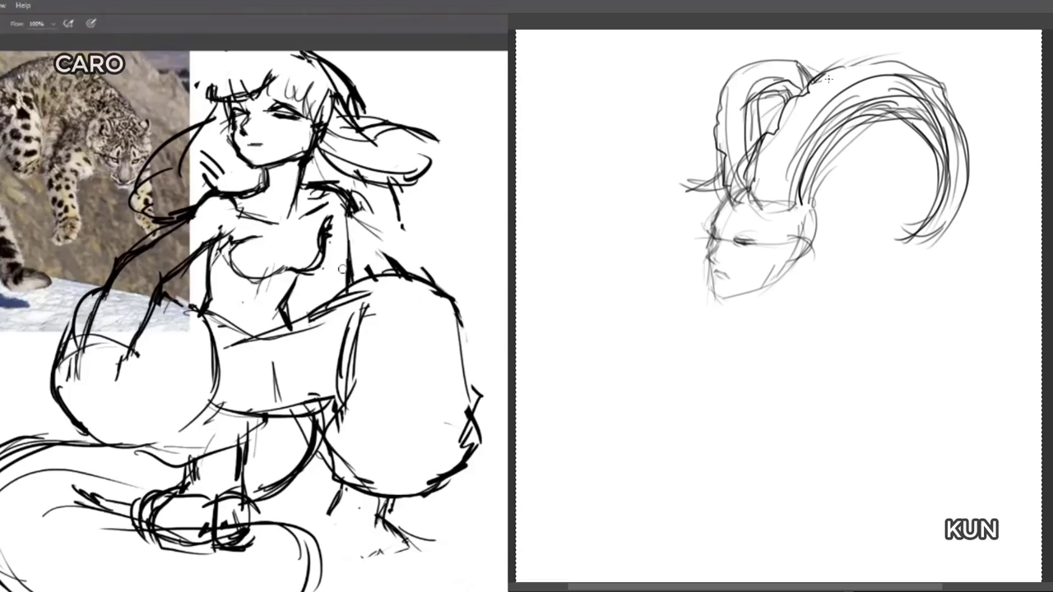
Draw the inner side of the woman's far arm and her wrist line, and darken the far horn's front base.
{"action": "left_click_drag", "start_coordinate": [312, 273], "coordinate": [310, 316]}
{"action": "left_click_drag", "start_coordinate": [714, 145], "coordinate": [732, 186]}
{"action": "left_click_drag", "start_coordinate": [311, 293], "coordinate": [310, 312]}
{"action": "left_click_drag", "start_coordinate": [727, 174], "coordinate": [743, 199]}
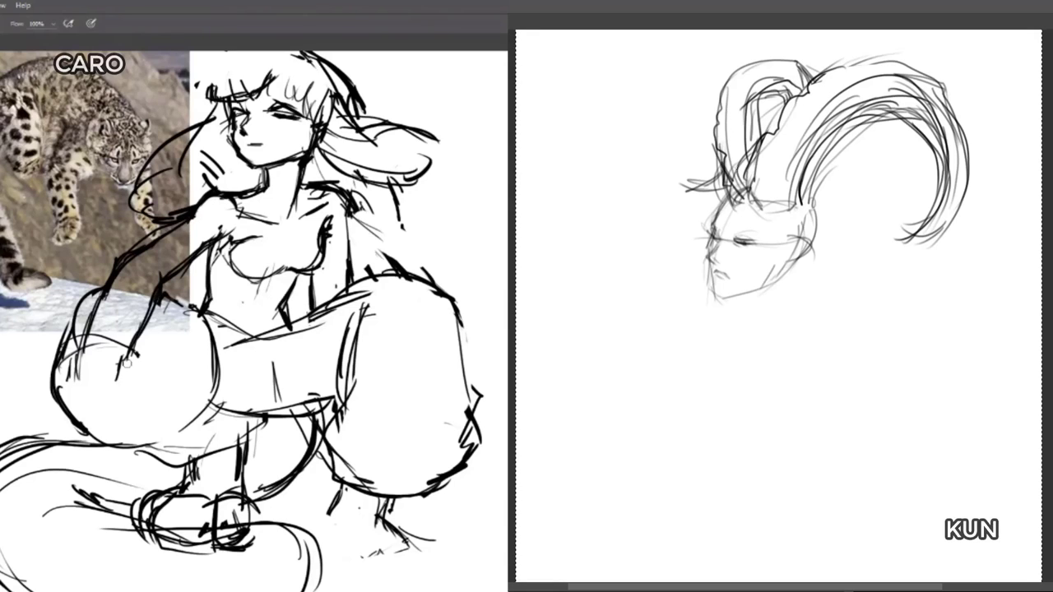
{"action": "left_click_drag", "start_coordinate": [121, 352], "coordinate": [133, 393]}
Erase and redraw the far horn's base above the brow, and clean up the woman's cheek line.
{"action": "key", "text": "e"}
{"action": "left_click_drag", "start_coordinate": [720, 171], "coordinate": [745, 212]}
{"action": "left_click_drag", "start_coordinate": [382, 156], "coordinate": [395, 206]}
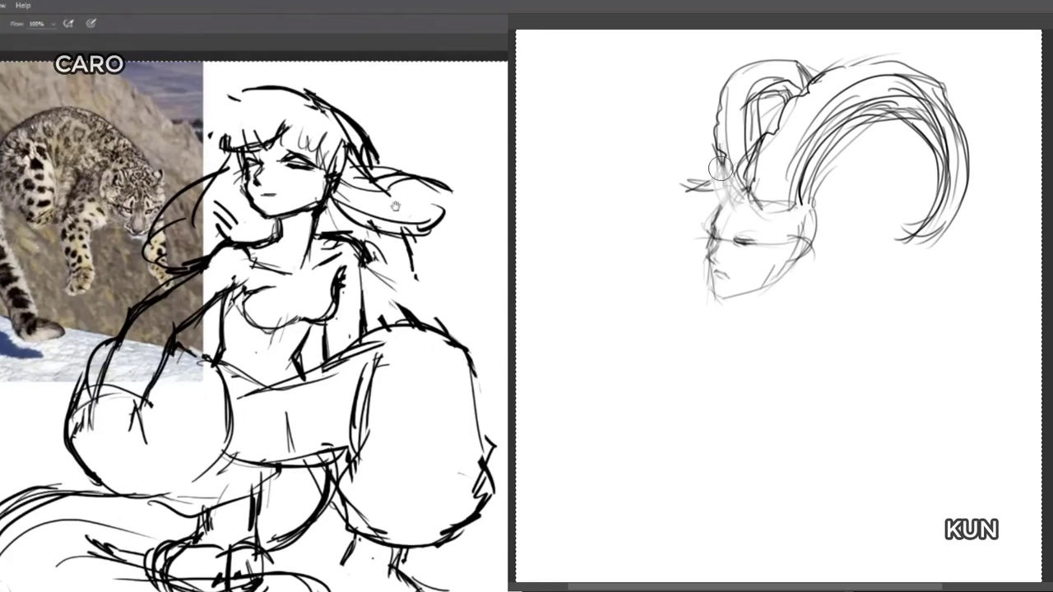
{"action": "key", "text": "e"}
{"action": "mouse_move", "coordinate": [246, 179]}
{"action": "left_mouse_down"}
{"action": "mouse_move", "coordinate": [269, 214]}
{"action": "mouse_move", "coordinate": [260, 210]}
{"action": "left_mouse_up"}
{"action": "key", "text": "b"}
{"action": "left_click_drag", "start_coordinate": [721, 153], "coordinate": [743, 202]}
Redraw the woman's cheek and jaw contour, and refine the horned head's forehead line.
{"action": "left_click_drag", "start_coordinate": [242, 180], "coordinate": [271, 217]}
{"action": "left_click_drag", "start_coordinate": [741, 193], "coordinate": [723, 214]}
{"action": "left_click_drag", "start_coordinate": [243, 193], "coordinate": [270, 216]}
{"action": "left_click_drag", "start_coordinate": [735, 196], "coordinate": [718, 223]}
{"action": "left_click_drag", "start_coordinate": [245, 191], "coordinate": [277, 217]}
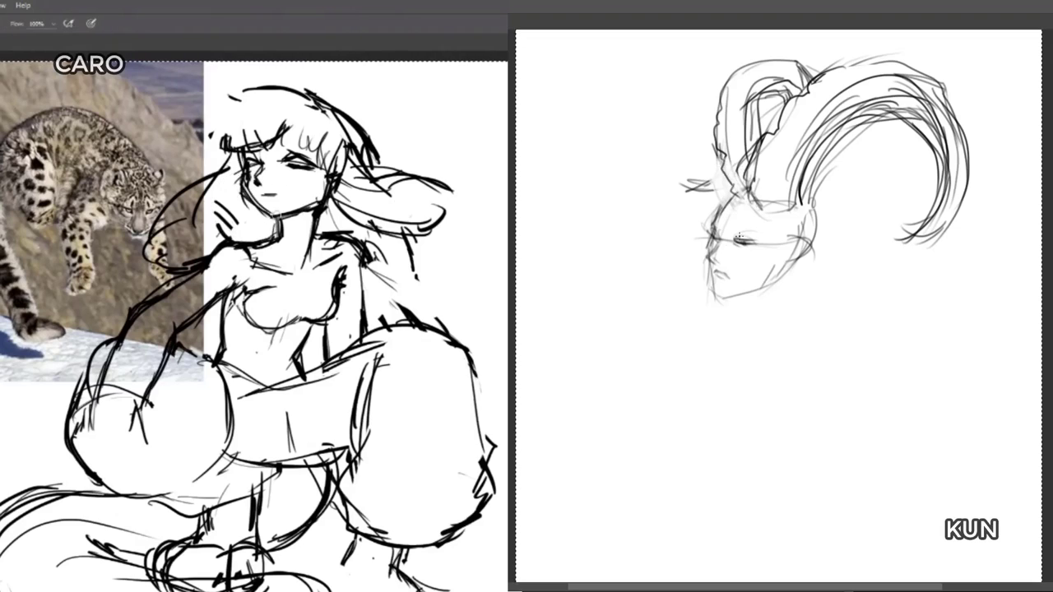
Erase the woman's chin line and touch up her nose and cheek, and darken the horned head's side tuft and far horn's inner lines.
{"action": "mouse_move", "coordinate": [256, 199]}
{"action": "left_mouse_down"}
{"action": "mouse_move", "coordinate": [239, 211]}
{"action": "mouse_move", "coordinate": [252, 213]}
{"action": "left_mouse_up"}
{"action": "left_click_drag", "start_coordinate": [724, 182], "coordinate": [687, 194]}
{"action": "mouse_move", "coordinate": [252, 212]}
{"action": "left_mouse_down"}
{"action": "mouse_move", "coordinate": [301, 209]}
{"action": "mouse_move", "coordinate": [290, 205]}
{"action": "left_mouse_up"}
{"action": "key", "text": "b"}
{"action": "left_click_drag", "start_coordinate": [260, 167], "coordinate": [262, 183]}
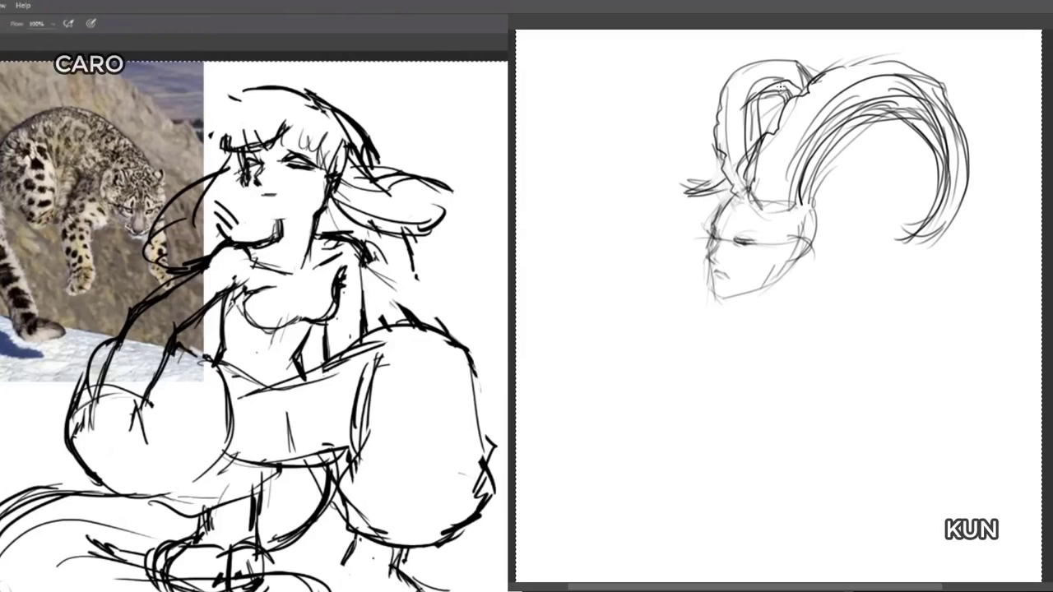
{"action": "left_click_drag", "start_coordinate": [779, 89], "coordinate": [748, 120]}
{"action": "key", "text": "e"}
{"action": "left_click_drag", "start_coordinate": [241, 187], "coordinate": [244, 179]}
{"action": "key", "text": "b"}
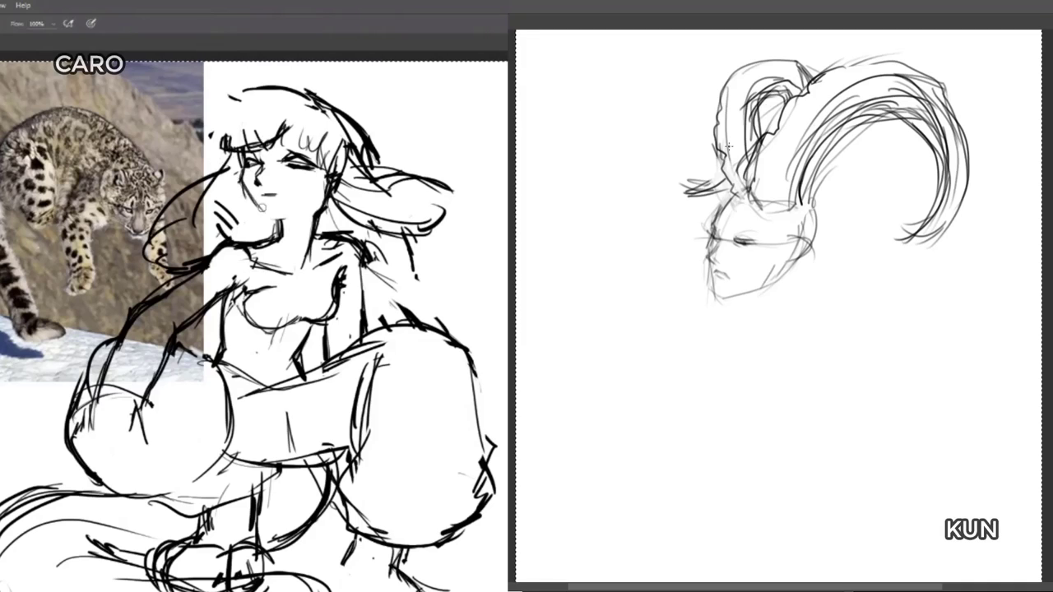
Redraw the woman's cheek and chin contour, and erase the horned head's eye.
{"action": "key", "text": "e"}
{"action": "left_click_drag", "start_coordinate": [246, 189], "coordinate": [254, 205]}
{"action": "left_click_drag", "start_coordinate": [730, 228], "coordinate": [738, 244]}
{"action": "left_click_drag", "start_coordinate": [253, 205], "coordinate": [279, 207]}
{"action": "left_click_drag", "start_coordinate": [737, 245], "coordinate": [739, 209]}
{"action": "key", "text": "b"}
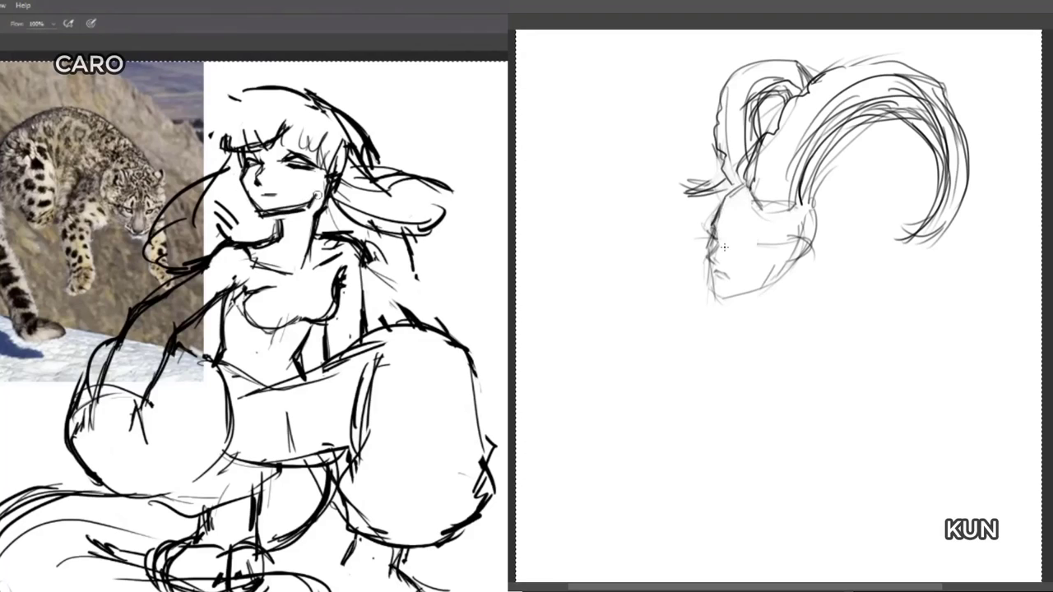
Thin the woman's chin line, darken her jaw corner, and replace her near eye with a lighter outline.
{"action": "key", "text": "e"}
{"action": "left_click_drag", "start_coordinate": [263, 214], "coordinate": [307, 200]}
{"action": "key", "text": "b"}
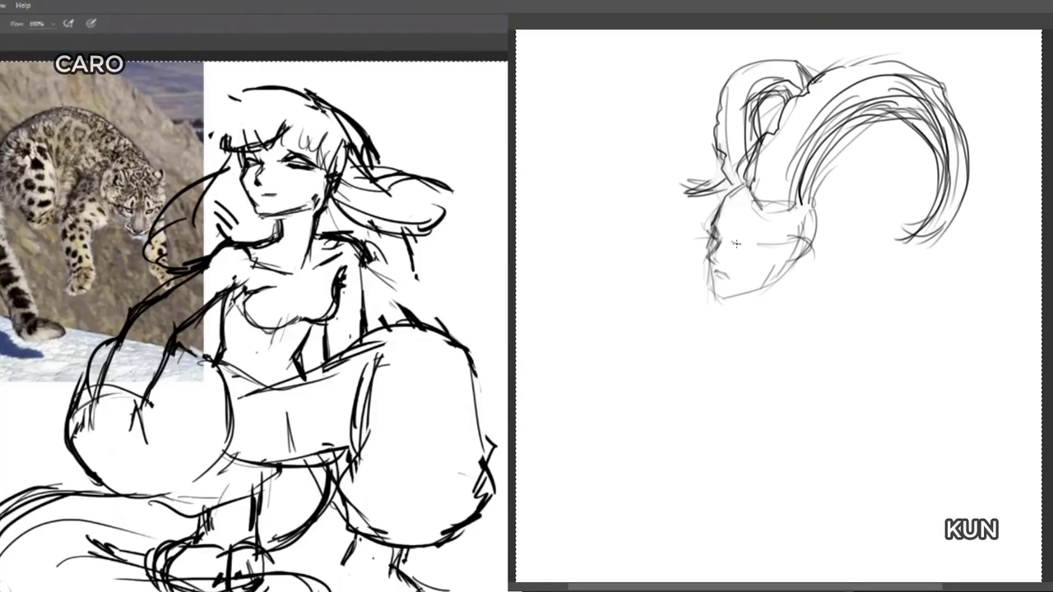
{"action": "key", "text": "e"}
{"action": "mouse_move", "coordinate": [288, 156]}
{"action": "left_mouse_down"}
{"action": "mouse_move", "coordinate": [294, 171]}
{"action": "mouse_move", "coordinate": [306, 161]}
{"action": "left_mouse_up"}
{"action": "key", "text": "b"}
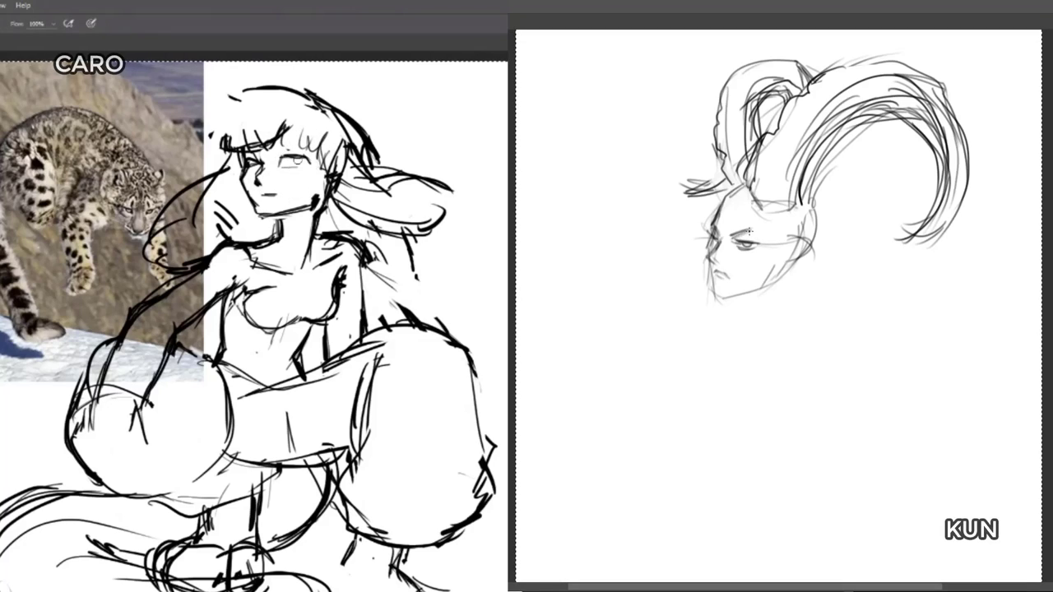
Erase the woman's eyes and front face contour, and redraw her cheek and chin line.
{"action": "key", "text": "e"}
{"action": "mouse_move", "coordinate": [288, 158]}
{"action": "left_mouse_down"}
{"action": "mouse_move", "coordinate": [293, 176]}
{"action": "mouse_move", "coordinate": [245, 154]}
{"action": "mouse_move", "coordinate": [239, 182]}
{"action": "mouse_move", "coordinate": [266, 216]}
{"action": "left_mouse_up"}
{"action": "key", "text": "b"}
{"action": "key", "text": "e"}
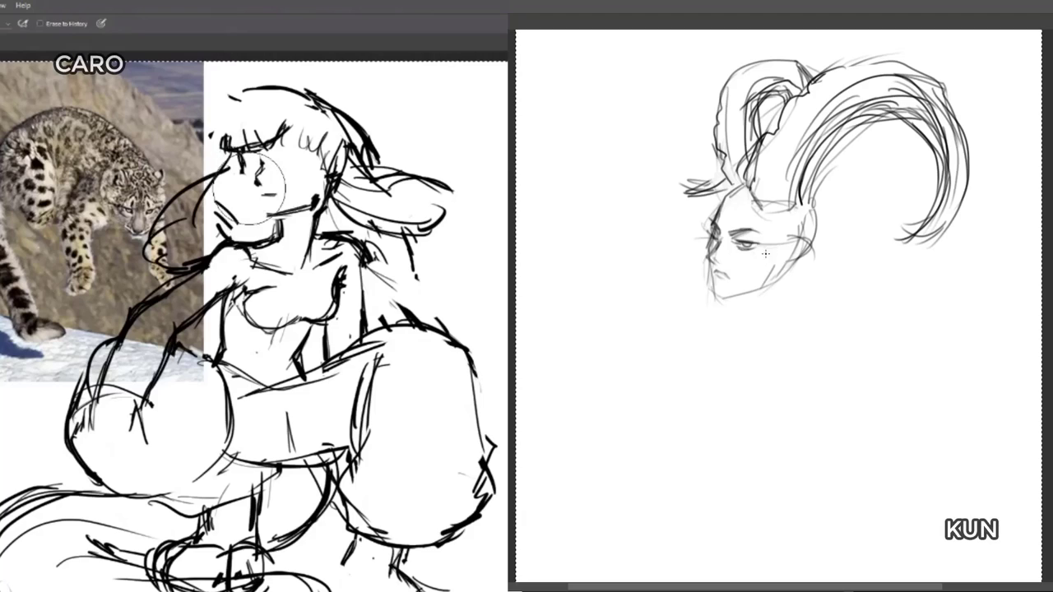
{"action": "key", "text": "b"}
{"action": "left_click_drag", "start_coordinate": [241, 168], "coordinate": [245, 187]}
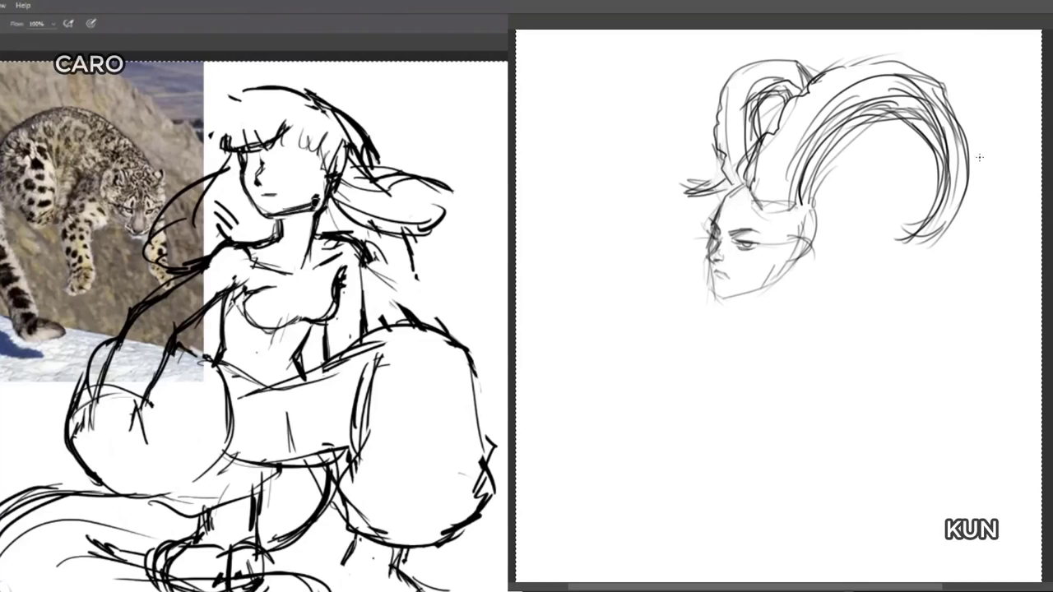
Erase the rest of the woman's far eye, her fringe and the hair over the top of her head.
{"action": "key", "text": "e"}
{"action": "left_click_drag", "start_coordinate": [241, 153], "coordinate": [240, 171]}
{"action": "key", "text": "b"}
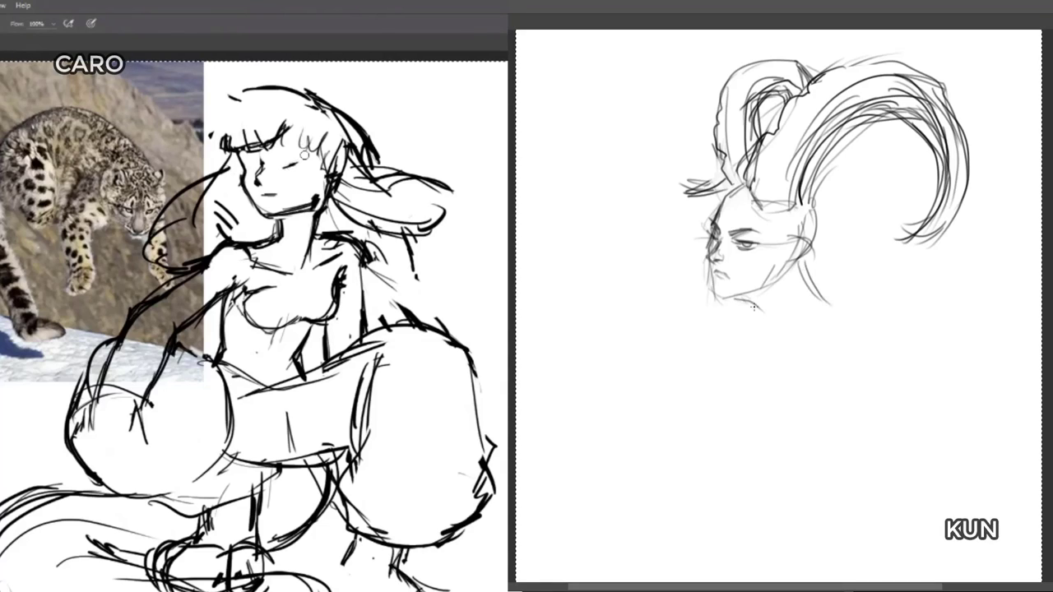
{"action": "key", "text": "e"}
{"action": "mouse_move", "coordinate": [272, 152]}
{"action": "left_mouse_down"}
{"action": "mouse_move", "coordinate": [285, 124]}
{"action": "mouse_move", "coordinate": [295, 131]}
{"action": "mouse_move", "coordinate": [257, 146]}
{"action": "mouse_move", "coordinate": [282, 140]}
{"action": "mouse_move", "coordinate": [265, 148]}
{"action": "mouse_move", "coordinate": [289, 96]}
{"action": "mouse_move", "coordinate": [247, 105]}
{"action": "mouse_move", "coordinate": [324, 118]}
{"action": "mouse_move", "coordinate": [259, 120]}
{"action": "mouse_move", "coordinate": [334, 119]}
{"action": "mouse_move", "coordinate": [269, 128]}
{"action": "mouse_move", "coordinate": [335, 132]}
{"action": "mouse_move", "coordinate": [312, 118]}
{"action": "mouse_move", "coordinate": [380, 146]}
{"action": "mouse_move", "coordinate": [293, 149]}
{"action": "mouse_move", "coordinate": [347, 139]}
{"action": "mouse_move", "coordinate": [300, 147]}
{"action": "mouse_move", "coordinate": [328, 190]}
{"action": "mouse_move", "coordinate": [358, 188]}
{"action": "mouse_move", "coordinate": [368, 233]}
{"action": "left_mouse_up"}
Sketch a large round skull outline above the woman's face with several overlapping arcs.
{"action": "key", "text": "z"}
{"action": "left_click", "coordinate": [318, 148]}
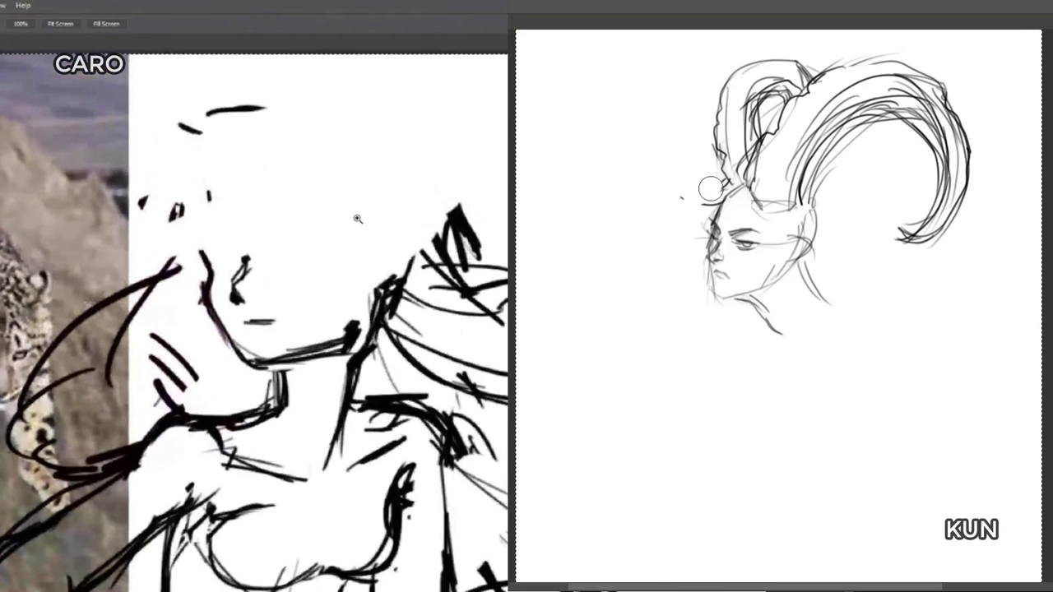
{"action": "key", "text": "b"}
{"action": "left_click_drag", "start_coordinate": [223, 110], "coordinate": [210, 268]}
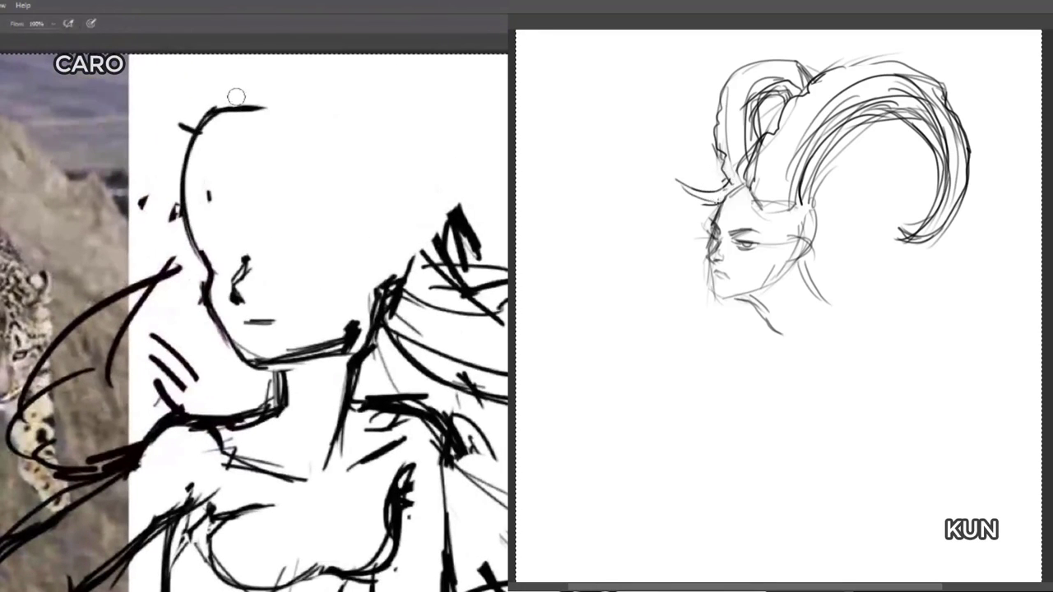
{"action": "mouse_move", "coordinate": [173, 221]}
{"action": "left_mouse_down"}
{"action": "mouse_move", "coordinate": [285, 94]}
{"action": "mouse_move", "coordinate": [348, 93]}
{"action": "left_mouse_up"}
{"action": "left_click_drag", "start_coordinate": [200, 280], "coordinate": [235, 110]}
{"action": "mouse_move", "coordinate": [196, 276]}
{"action": "left_mouse_down"}
{"action": "mouse_move", "coordinate": [333, 103]}
{"action": "mouse_move", "coordinate": [417, 177]}
{"action": "left_mouse_up"}
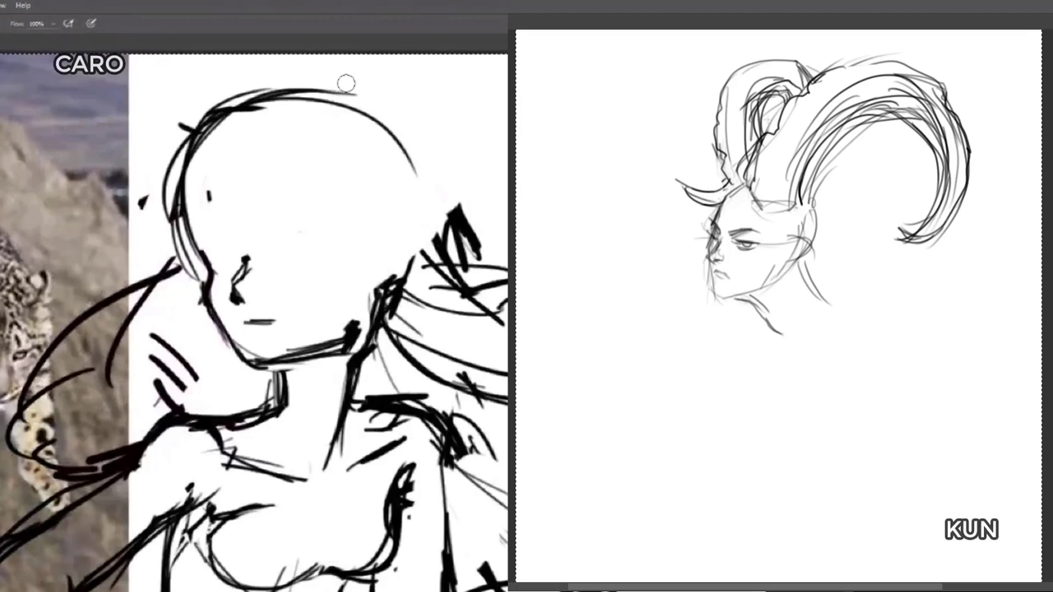
{"action": "left_click_drag", "start_coordinate": [355, 80], "coordinate": [408, 293]}
{"action": "left_click_drag", "start_coordinate": [451, 206], "coordinate": [184, 177]}
Erase the loose hair strands on both sides of the woman's head and the heavy lines along her forehead.
{"action": "key", "text": "e"}
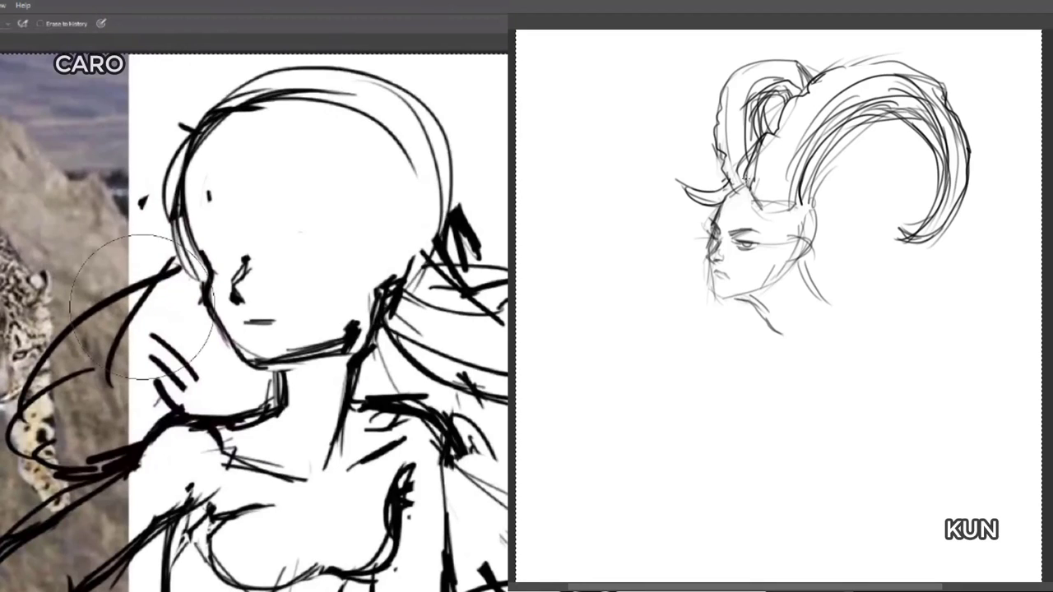
{"action": "left_click_drag", "start_coordinate": [156, 288], "coordinate": [42, 362]}
{"action": "left_click_drag", "start_coordinate": [123, 325], "coordinate": [112, 385]}
{"action": "left_click_drag", "start_coordinate": [168, 350], "coordinate": [31, 432]}
{"action": "mouse_move", "coordinate": [128, 353]}
{"action": "left_mouse_down"}
{"action": "mouse_move", "coordinate": [133, 378]}
{"action": "mouse_move", "coordinate": [185, 358]}
{"action": "mouse_move", "coordinate": [148, 238]}
{"action": "left_mouse_up"}
{"action": "mouse_move", "coordinate": [417, 147]}
{"action": "left_mouse_down"}
{"action": "mouse_move", "coordinate": [464, 239]}
{"action": "mouse_move", "coordinate": [442, 314]}
{"action": "mouse_move", "coordinate": [446, 188]}
{"action": "left_mouse_up"}
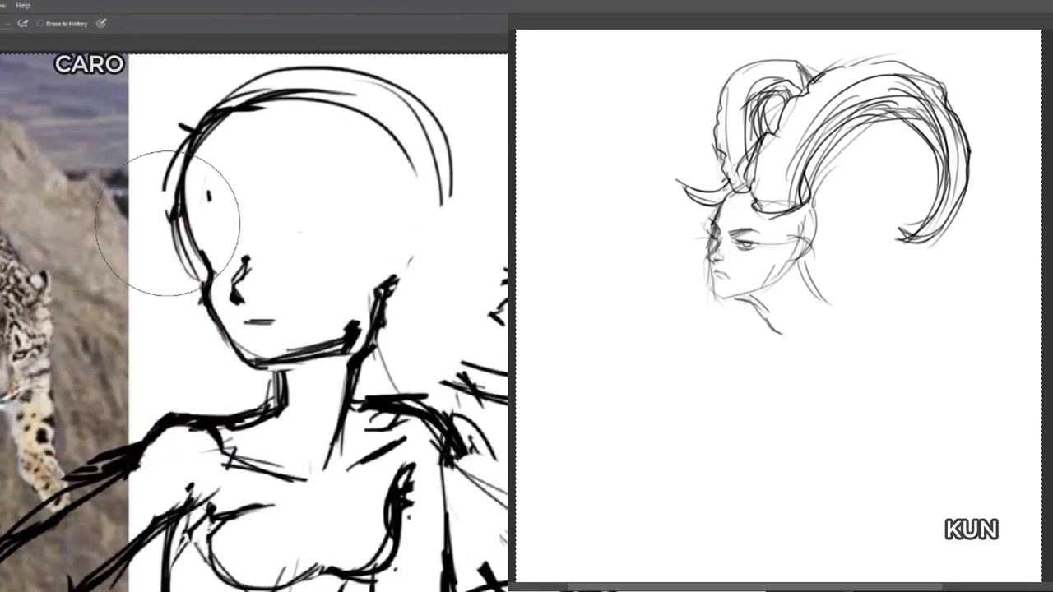
{"action": "left_click_drag", "start_coordinate": [167, 226], "coordinate": [212, 189]}
Redraw the woman's forehead, crown and back of the head as a rounder skull outline.
{"action": "key", "text": "b"}
{"action": "mouse_move", "coordinate": [193, 276]}
{"action": "left_mouse_down"}
{"action": "mouse_move", "coordinate": [178, 213]}
{"action": "mouse_move", "coordinate": [224, 120]}
{"action": "left_mouse_up"}
{"action": "left_click_drag", "start_coordinate": [203, 146], "coordinate": [187, 215]}
{"action": "left_click_drag", "start_coordinate": [205, 273], "coordinate": [245, 81]}
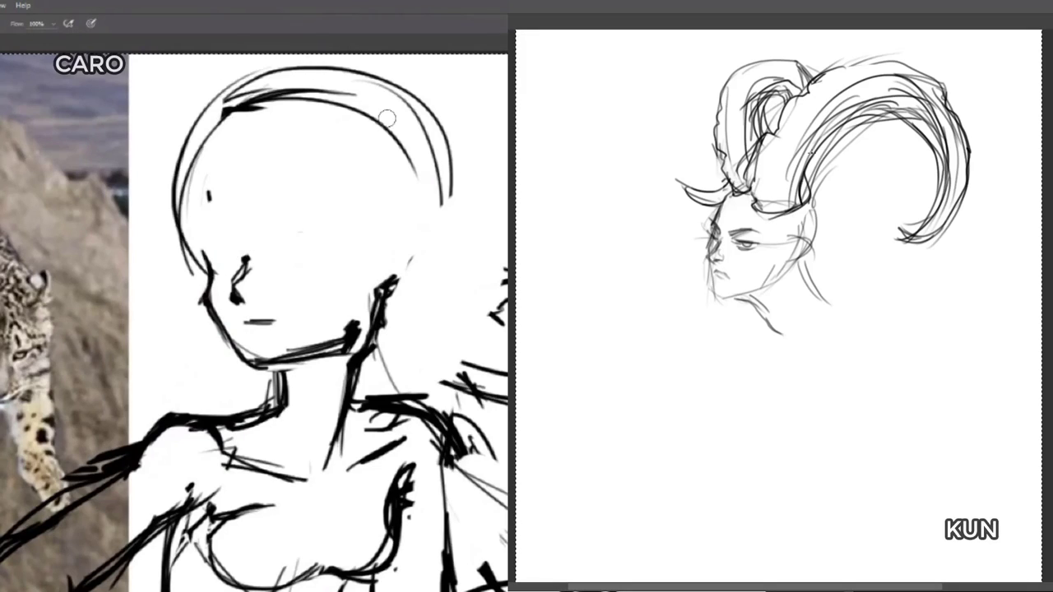
{"action": "left_click_drag", "start_coordinate": [160, 232], "coordinate": [309, 90]}
{"action": "left_click_drag", "start_coordinate": [215, 125], "coordinate": [451, 182]}
{"action": "left_click_drag", "start_coordinate": [428, 134], "coordinate": [403, 273]}
{"action": "left_click_drag", "start_coordinate": [437, 203], "coordinate": [398, 278]}
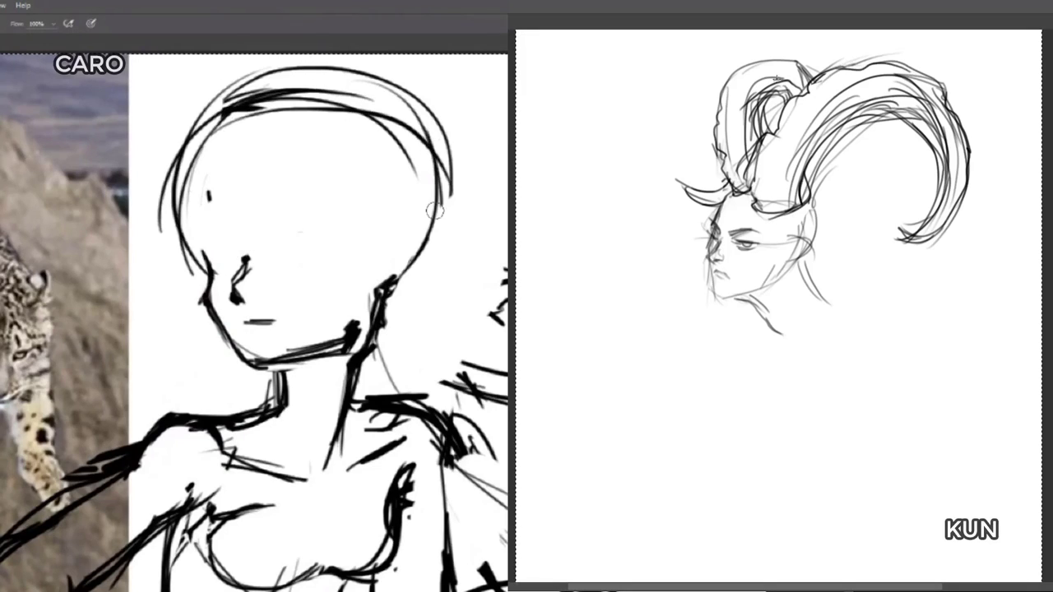
{"action": "left_click_drag", "start_coordinate": [404, 107], "coordinate": [433, 239]}
Erase the outer forehead arcs, try a new forehead and crown curve, and erase across the skull again.
{"action": "key", "text": "e"}
{"action": "mouse_move", "coordinate": [171, 162]}
{"action": "left_mouse_down"}
{"action": "mouse_move", "coordinate": [161, 227]}
{"action": "mouse_move", "coordinate": [174, 88]}
{"action": "left_mouse_up"}
{"action": "key", "text": "b"}
{"action": "mouse_move", "coordinate": [203, 270]}
{"action": "left_mouse_down"}
{"action": "mouse_move", "coordinate": [216, 121]}
{"action": "mouse_move", "coordinate": [286, 108]}
{"action": "left_mouse_up"}
{"action": "mouse_move", "coordinate": [179, 217]}
{"action": "left_mouse_down"}
{"action": "mouse_move", "coordinate": [239, 112]}
{"action": "mouse_move", "coordinate": [430, 153]}
{"action": "left_mouse_up"}
{"action": "key", "text": "e"}
{"action": "left_click_drag", "start_coordinate": [130, 208], "coordinate": [159, 88]}
{"action": "mouse_move", "coordinate": [236, 115]}
{"action": "left_mouse_down"}
{"action": "mouse_move", "coordinate": [446, 188]}
{"action": "mouse_move", "coordinate": [431, 215]}
{"action": "left_mouse_up"}
Try another forehead and crown arc, and erase the whole skull outline above the woman's face.
{"action": "key", "text": "b"}
{"action": "mouse_move", "coordinate": [211, 277]}
{"action": "left_mouse_down"}
{"action": "mouse_move", "coordinate": [222, 138]}
{"action": "mouse_move", "coordinate": [237, 99]}
{"action": "mouse_move", "coordinate": [207, 270]}
{"action": "left_mouse_up"}
{"action": "left_click_drag", "start_coordinate": [207, 148], "coordinate": [429, 185]}
{"action": "key", "text": "e"}
{"action": "mouse_move", "coordinate": [188, 188]}
{"action": "left_mouse_down"}
{"action": "mouse_move", "coordinate": [190, 254]}
{"action": "mouse_move", "coordinate": [428, 172]}
{"action": "left_mouse_up"}
{"action": "left_click_drag", "start_coordinate": [202, 200], "coordinate": [219, 181]}
{"action": "key", "text": "b"}
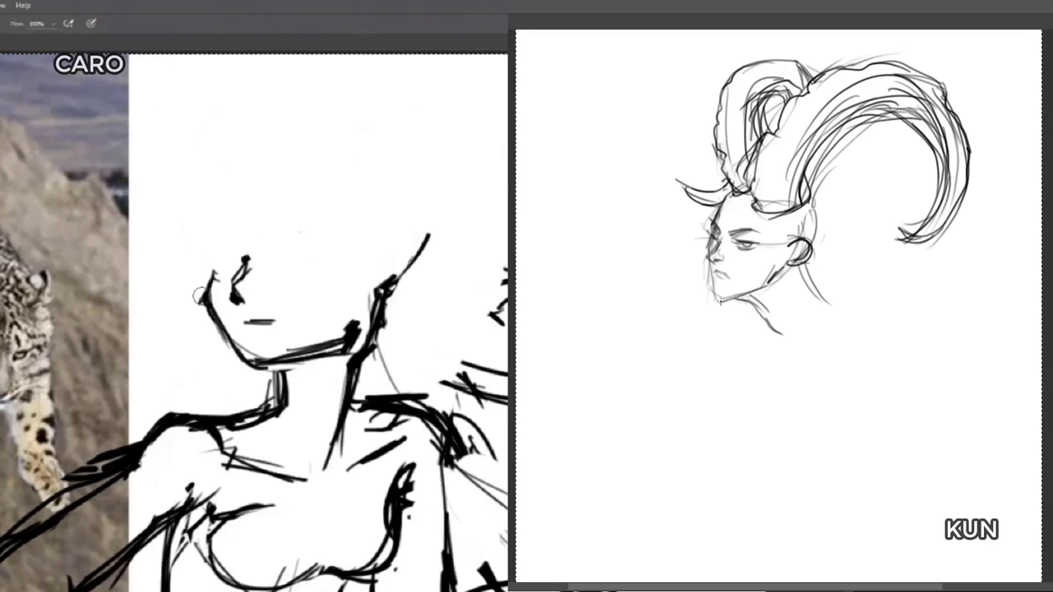
Draw a new forehead curve rising from the woman's cheek into the crown, correcting its front edge.
{"action": "left_click_drag", "start_coordinate": [209, 288], "coordinate": [183, 227]}
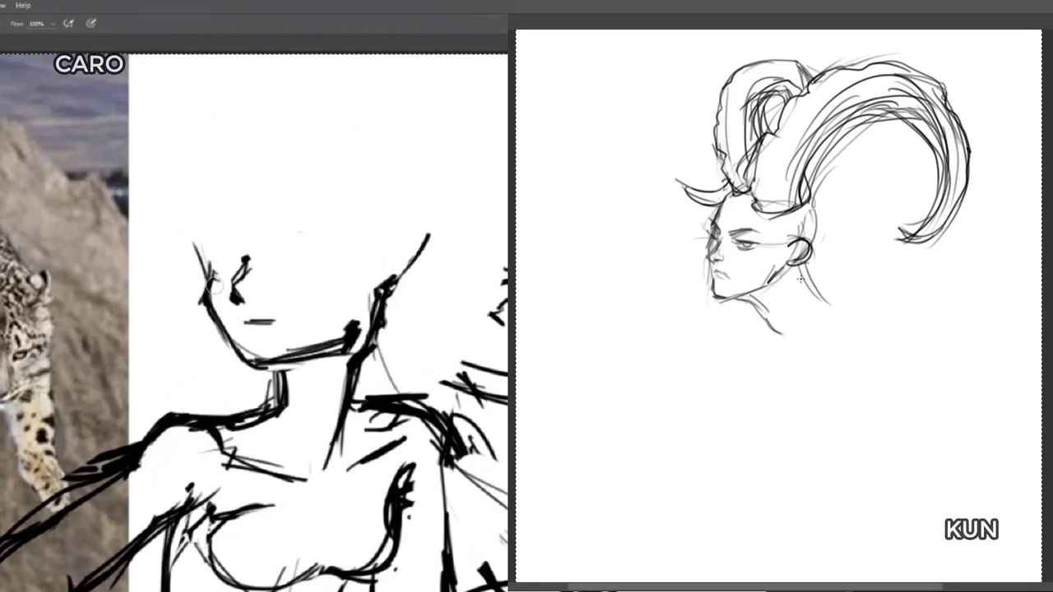
{"action": "mouse_move", "coordinate": [215, 281]}
{"action": "left_mouse_down"}
{"action": "mouse_move", "coordinate": [182, 192]}
{"action": "mouse_move", "coordinate": [226, 97]}
{"action": "left_mouse_up"}
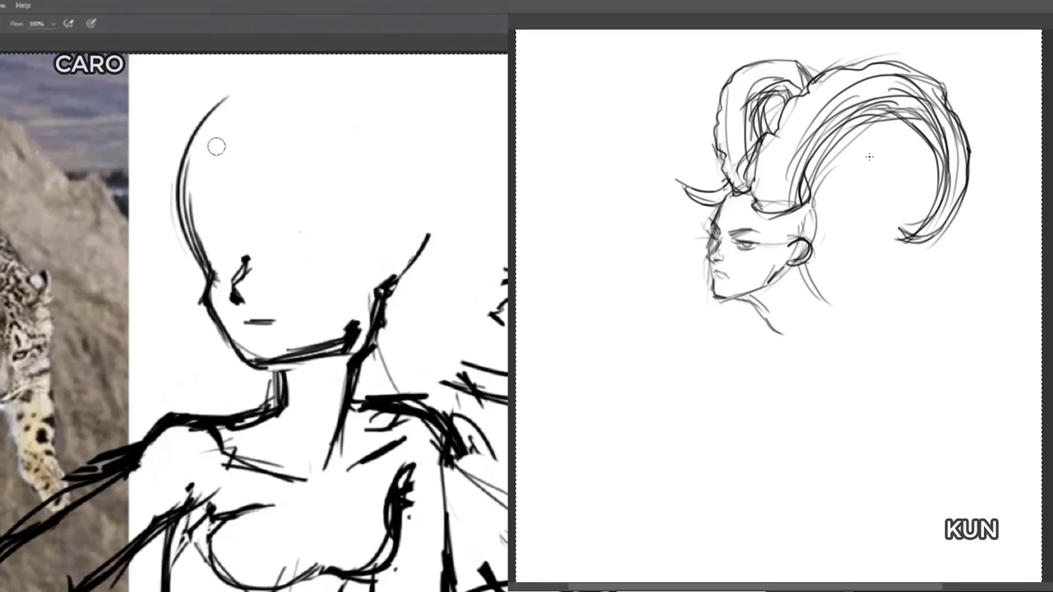
{"action": "left_click_drag", "start_coordinate": [190, 158], "coordinate": [281, 105]}
{"action": "left_click_drag", "start_coordinate": [178, 238], "coordinate": [329, 81]}
{"action": "key", "text": "e"}
{"action": "mouse_move", "coordinate": [177, 200]}
{"action": "left_mouse_down"}
{"action": "mouse_move", "coordinate": [188, 227]}
{"action": "mouse_move", "coordinate": [183, 195]}
{"action": "left_mouse_up"}
{"action": "key", "text": "b"}
{"action": "mouse_move", "coordinate": [211, 283]}
{"action": "left_mouse_down"}
{"action": "mouse_move", "coordinate": [200, 164]}
{"action": "mouse_move", "coordinate": [247, 107]}
{"action": "left_mouse_up"}
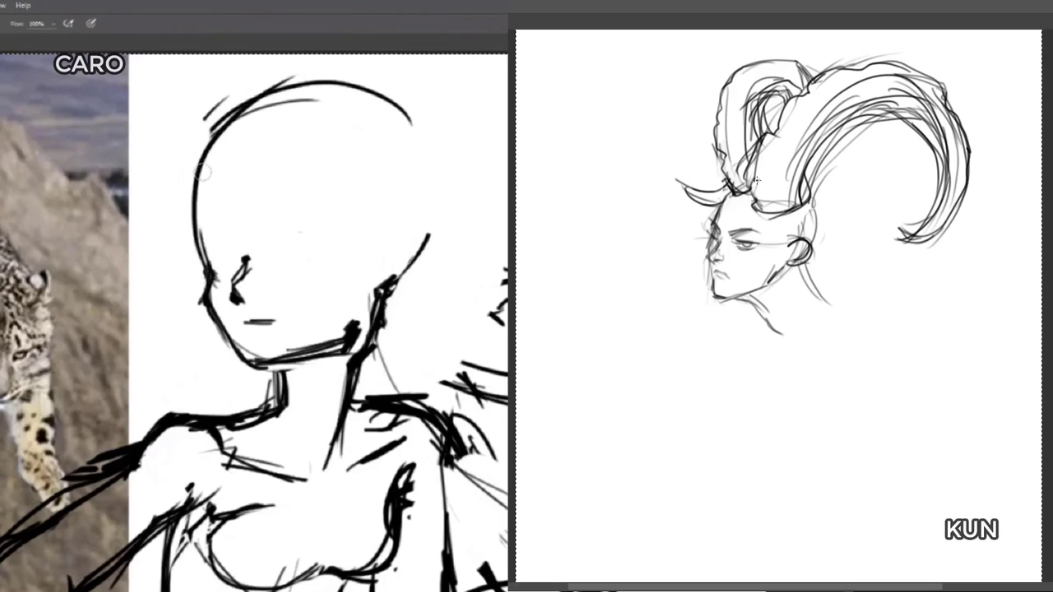
Close the woman's skull outline over the crown and down the back of the head to the jaw.
{"action": "mouse_move", "coordinate": [194, 181]}
{"action": "left_mouse_down"}
{"action": "mouse_move", "coordinate": [325, 105]}
{"action": "mouse_move", "coordinate": [448, 176]}
{"action": "left_mouse_up"}
{"action": "left_click_drag", "start_coordinate": [362, 107], "coordinate": [444, 242]}
{"action": "left_click_drag", "start_coordinate": [440, 188], "coordinate": [384, 306]}
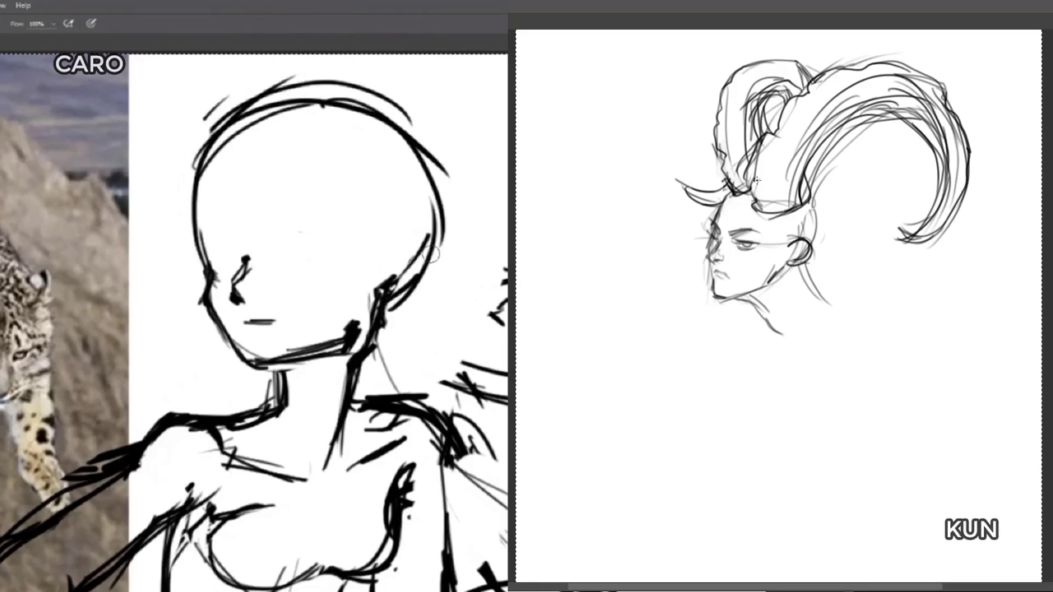
{"action": "left_click_drag", "start_coordinate": [438, 240], "coordinate": [416, 272]}
Draw a curved eye-level guide line across the woman's face, erasing and replacing the first attempt.
{"action": "left_click_drag", "start_coordinate": [173, 246], "coordinate": [380, 264]}
{"action": "key", "text": "e"}
{"action": "left_click_drag", "start_coordinate": [252, 275], "coordinate": [354, 260]}
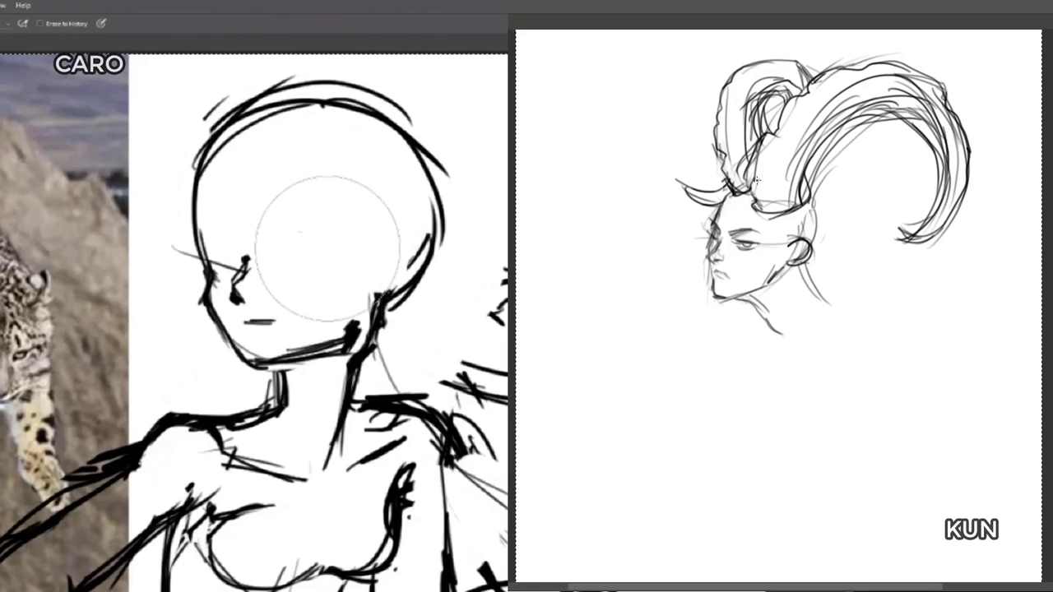
{"action": "key", "text": "b"}
{"action": "mouse_move", "coordinate": [226, 254]}
{"action": "left_mouse_down"}
{"action": "mouse_move", "coordinate": [211, 230]}
{"action": "mouse_move", "coordinate": [371, 283]}
{"action": "left_mouse_up"}
{"action": "key", "text": "e"}
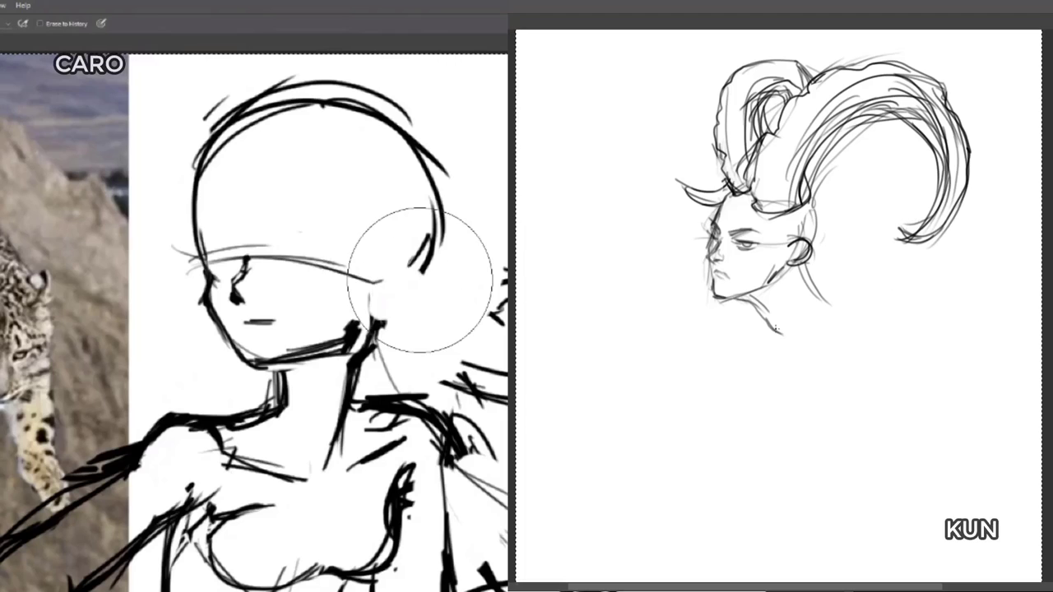
Erase the lower back of the woman's head and sketch the side hairline and the strokes behind her jaw.
{"action": "mouse_move", "coordinate": [422, 254]}
{"action": "left_mouse_down"}
{"action": "mouse_move", "coordinate": [430, 238]}
{"action": "mouse_move", "coordinate": [386, 328]}
{"action": "mouse_move", "coordinate": [387, 307]}
{"action": "mouse_move", "coordinate": [362, 326]}
{"action": "mouse_move", "coordinate": [408, 260]}
{"action": "mouse_move", "coordinate": [398, 245]}
{"action": "mouse_move", "coordinate": [375, 265]}
{"action": "mouse_move", "coordinate": [375, 235]}
{"action": "mouse_move", "coordinate": [419, 270]}
{"action": "mouse_move", "coordinate": [394, 304]}
{"action": "left_mouse_up"}
{"action": "key", "text": "b"}
{"action": "key", "text": "e"}
{"action": "key", "text": "b"}
{"action": "left_click_drag", "start_coordinate": [362, 327], "coordinate": [394, 300]}
{"action": "left_click_drag", "start_coordinate": [359, 299], "coordinate": [367, 272]}
{"action": "mouse_move", "coordinate": [346, 315]}
{"action": "left_mouse_down"}
{"action": "mouse_move", "coordinate": [367, 279]}
{"action": "mouse_move", "coordinate": [337, 239]}
{"action": "mouse_move", "coordinate": [356, 192]}
{"action": "left_mouse_up"}
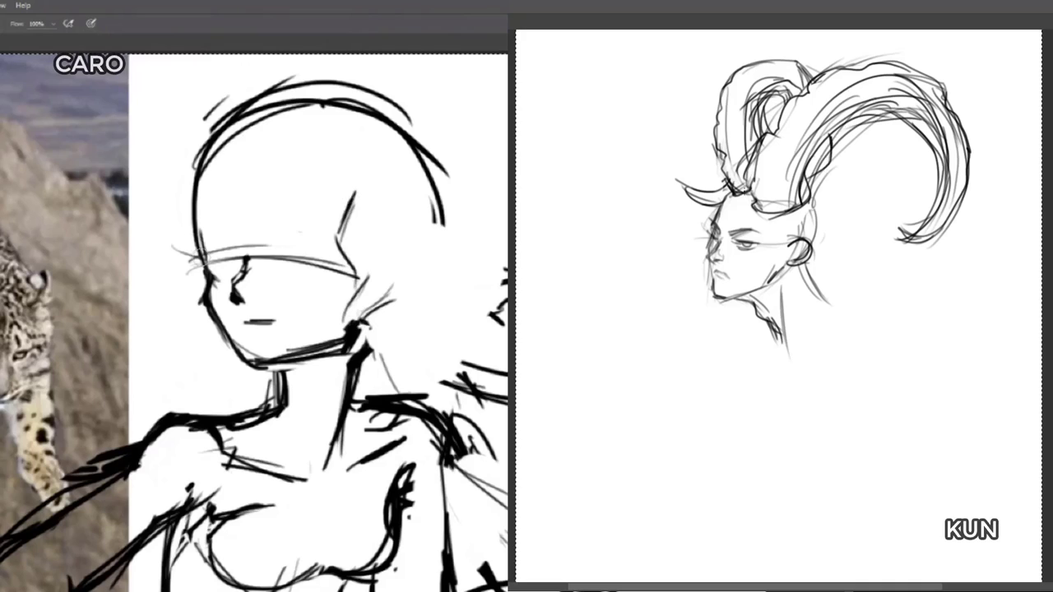
Trim the guide line beyond the woman's far cheek and strengthen the strokes rising from her jaw corner.
{"action": "key", "text": "e"}
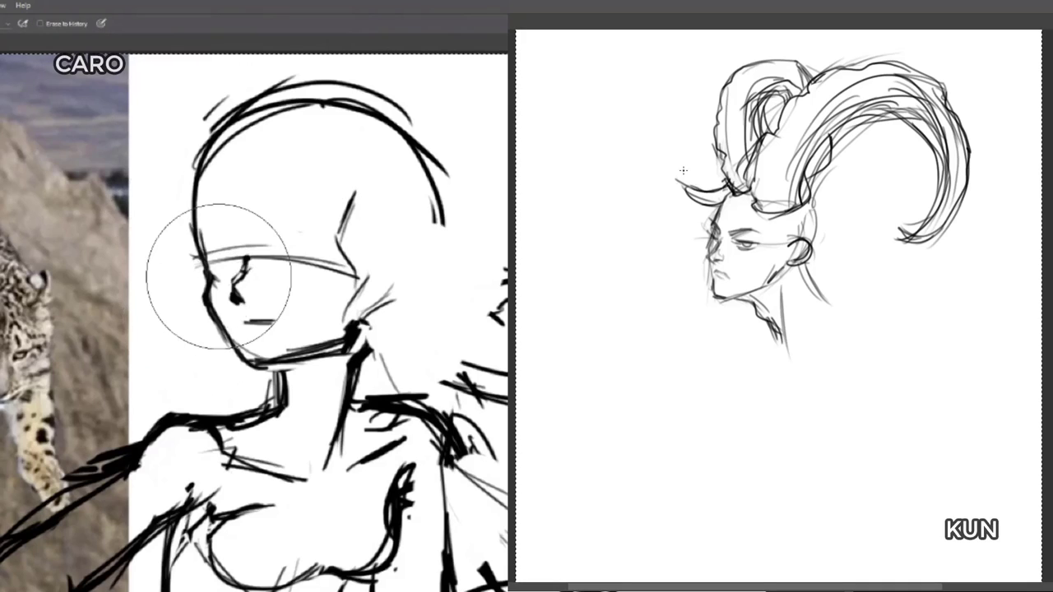
{"action": "key", "text": "b"}
{"action": "left_click_drag", "start_coordinate": [393, 238], "coordinate": [370, 325]}
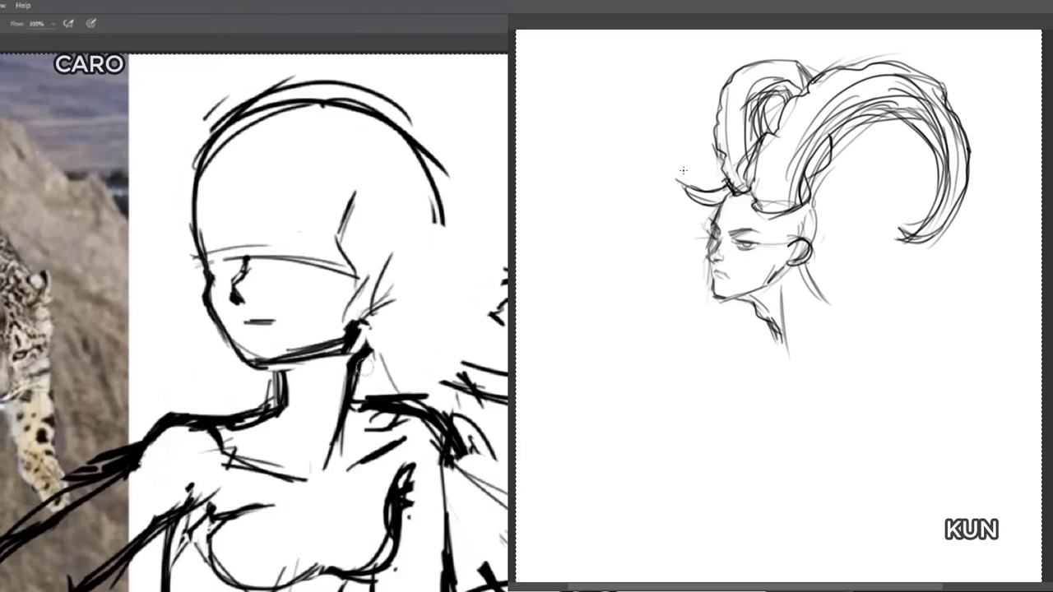
{"action": "mouse_move", "coordinate": [380, 283]}
{"action": "left_mouse_down"}
{"action": "mouse_move", "coordinate": [359, 356]}
{"action": "mouse_move", "coordinate": [395, 293]}
{"action": "left_mouse_up"}
{"action": "left_click_drag", "start_coordinate": [363, 338], "coordinate": [409, 267]}
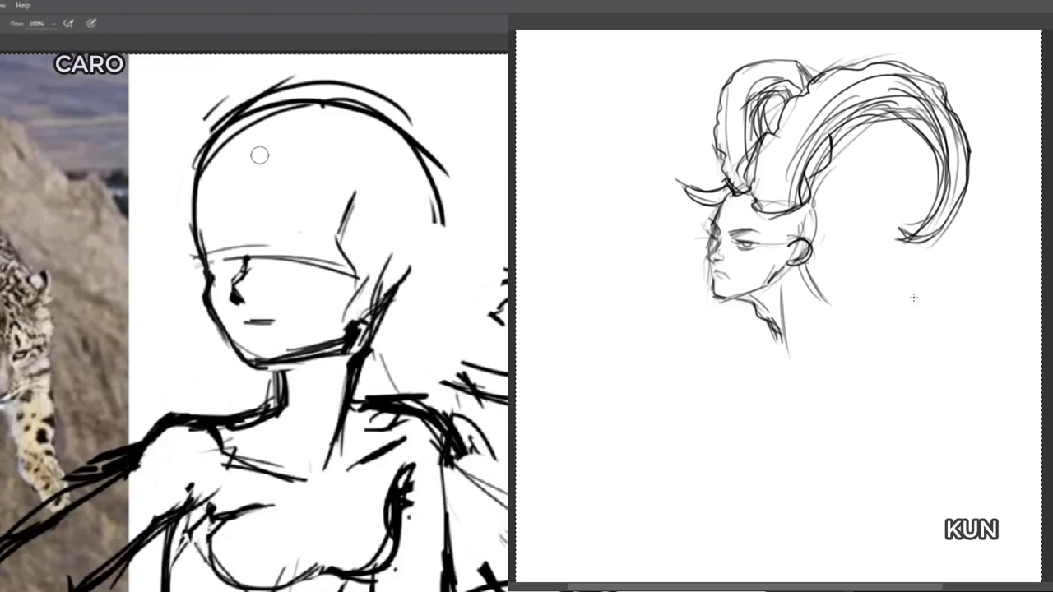
Sketch the first fringe strokes on the woman's forehead and rough in both eyes along the guide line.
{"action": "mouse_move", "coordinate": [196, 145]}
{"action": "left_mouse_down"}
{"action": "mouse_move", "coordinate": [174, 222]}
{"action": "mouse_move", "coordinate": [257, 247]}
{"action": "left_mouse_up"}
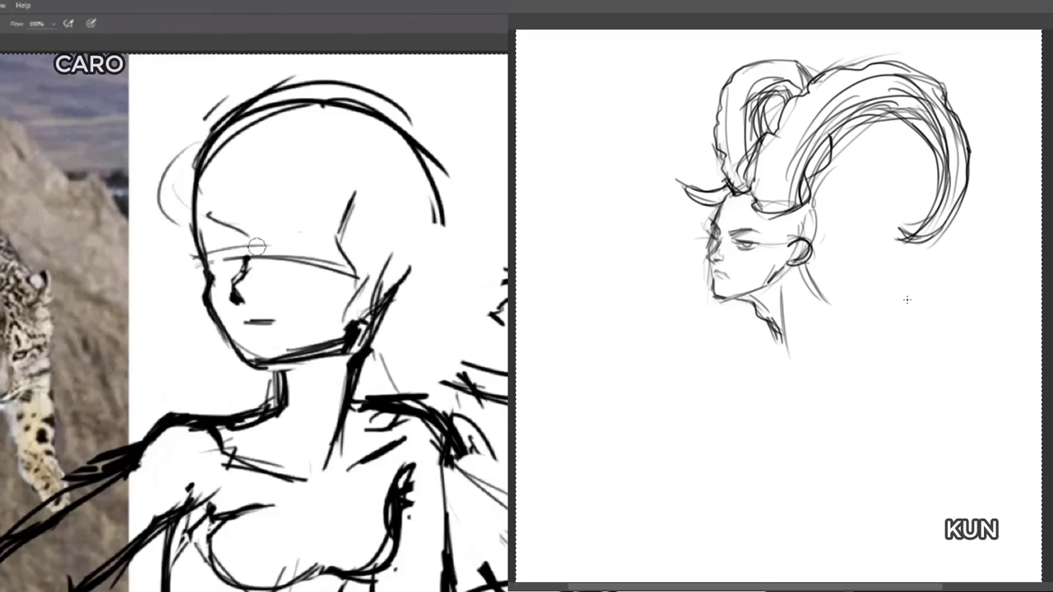
{"action": "left_click_drag", "start_coordinate": [253, 197], "coordinate": [244, 237]}
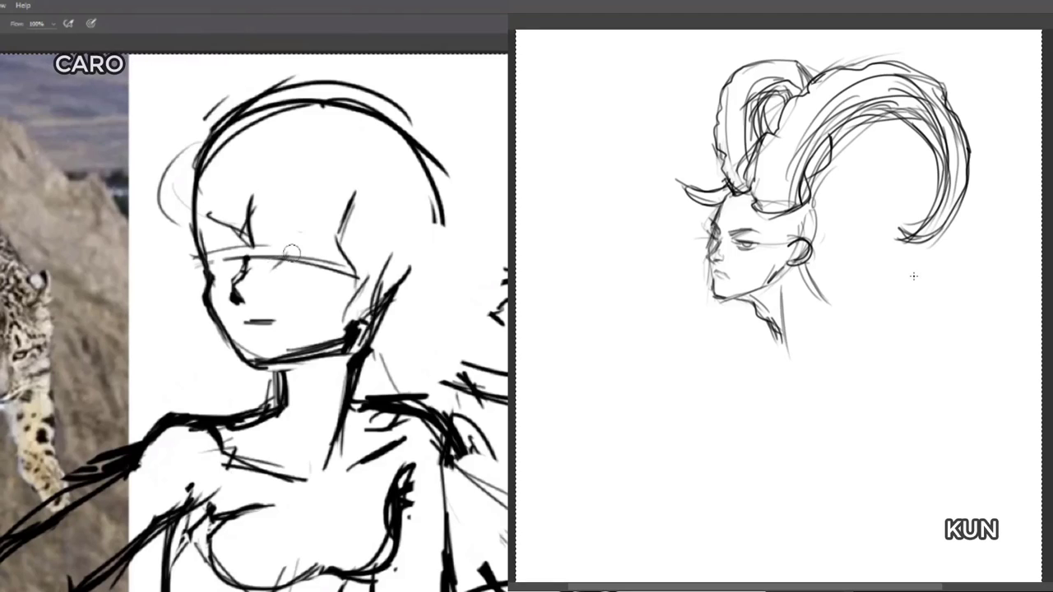
{"action": "left_click_drag", "start_coordinate": [270, 253], "coordinate": [311, 235]}
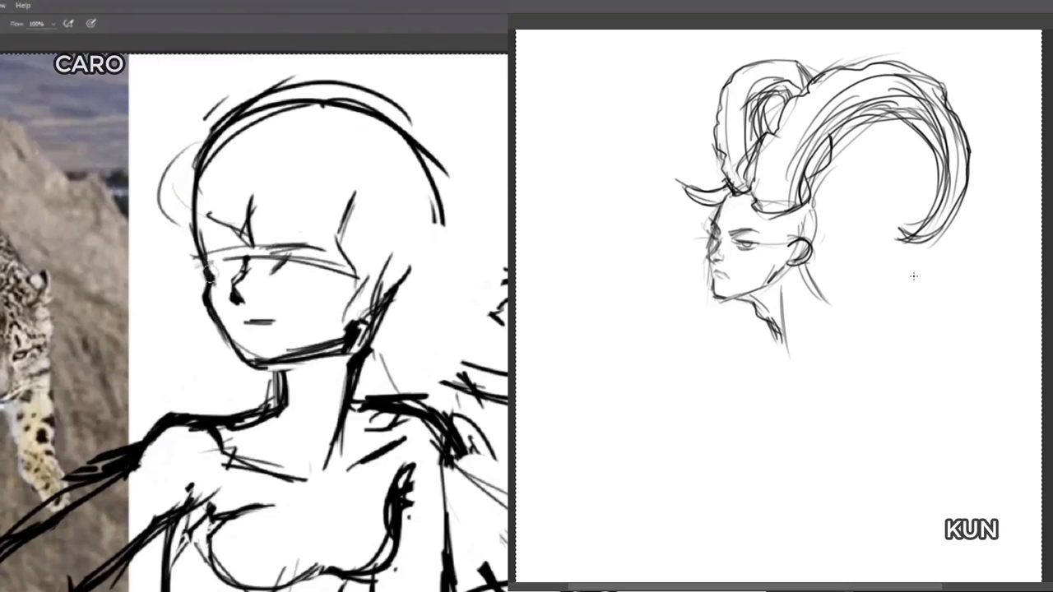
{"action": "left_click_drag", "start_coordinate": [184, 261], "coordinate": [232, 258]}
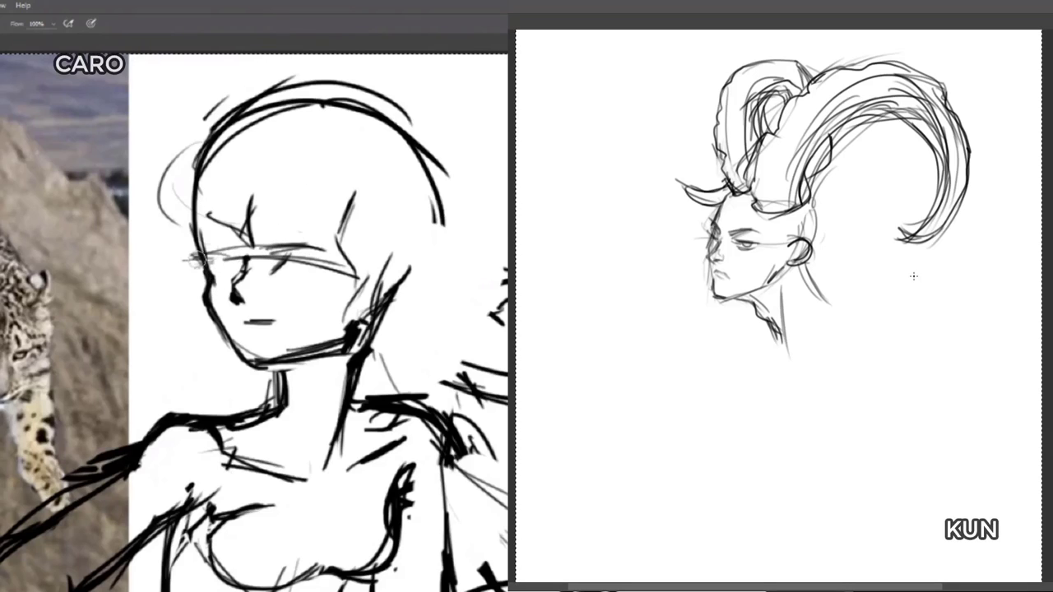